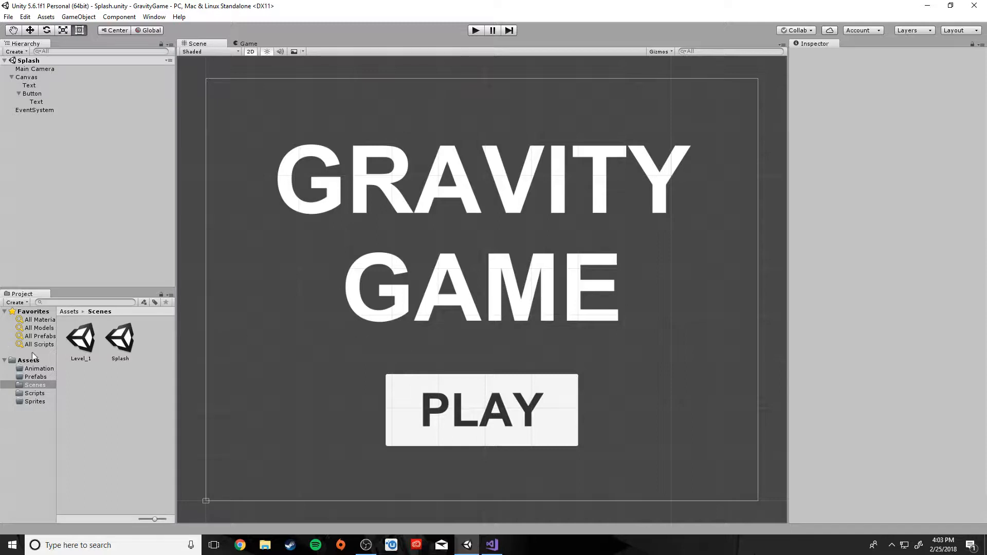
# Open Level_1 from the Scenes folder and zoom the Scene view onto the camera frame
pyautogui.click(83, 345)
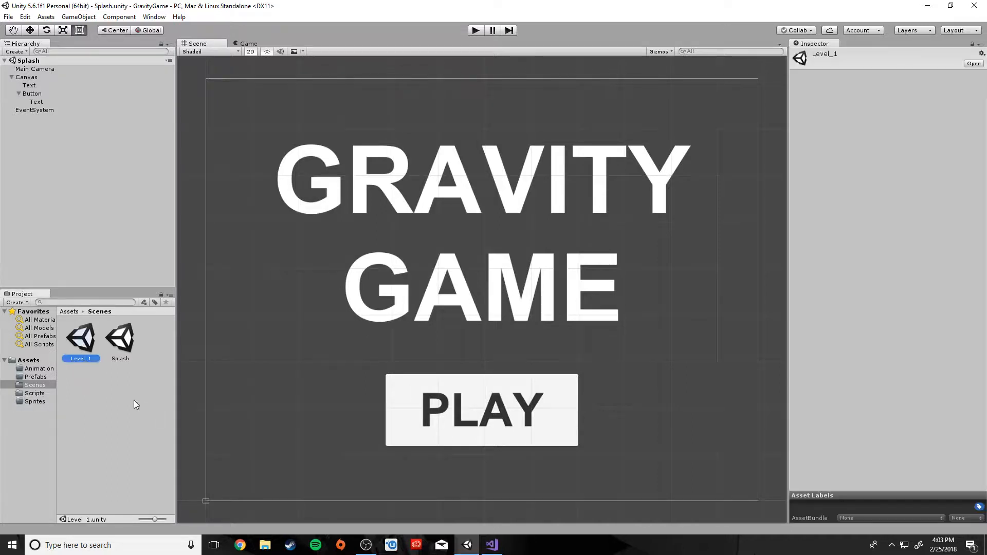
pyautogui.doubleClick(88, 339)
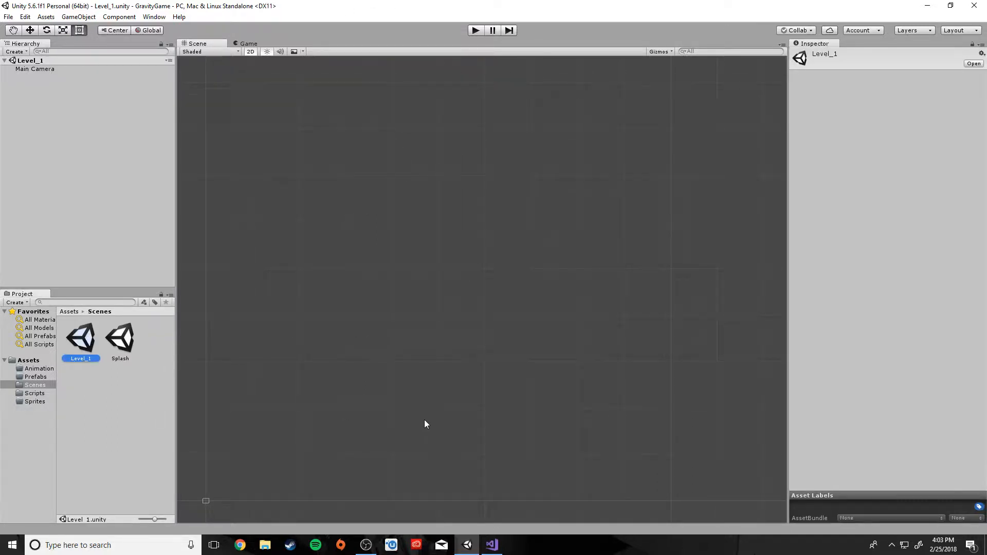
pyautogui.scroll(-10, 424, 419)
pyautogui.scroll(6, 360, 435)
pyautogui.moveTo(317, 456); pyautogui.dragTo(489, 326, button='middle')
pyautogui.scroll(12, 437, 380)
pyautogui.moveTo(387, 425); pyautogui.dragTo(523, 246, button='middle')
pyautogui.scroll(2, 421, 328)
pyautogui.scroll(5, 420, 332)
pyautogui.moveTo(387, 333); pyautogui.dragTo(492, 354, button='middle')
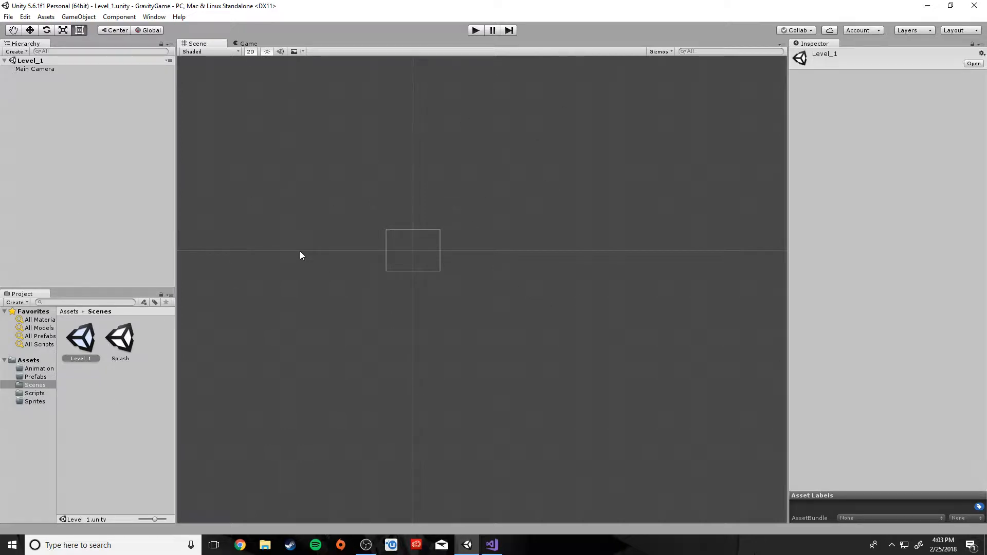
# Open the Sprites folder and browse Import New Asset to Desktop > GravityResources
pyautogui.click(106, 442)
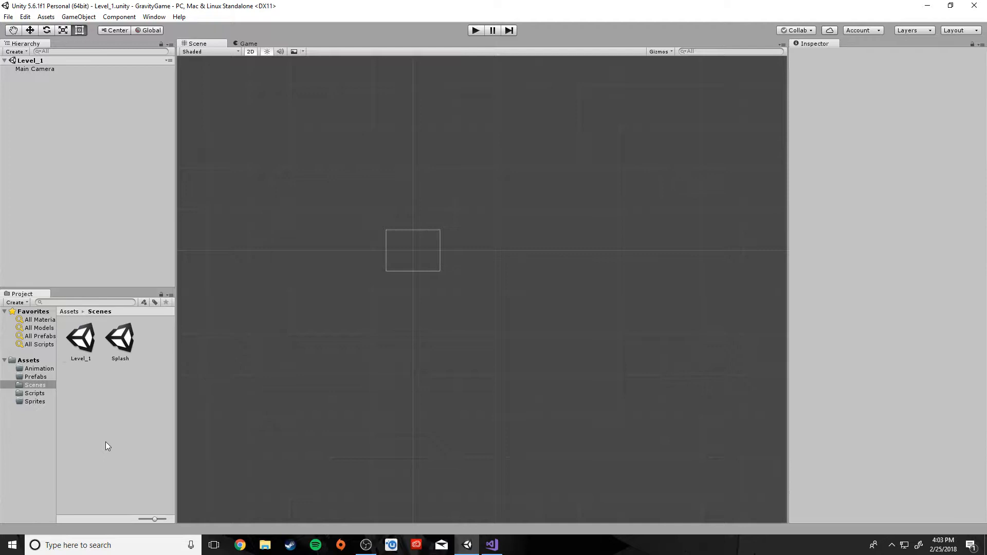
pyautogui.click(33, 402)
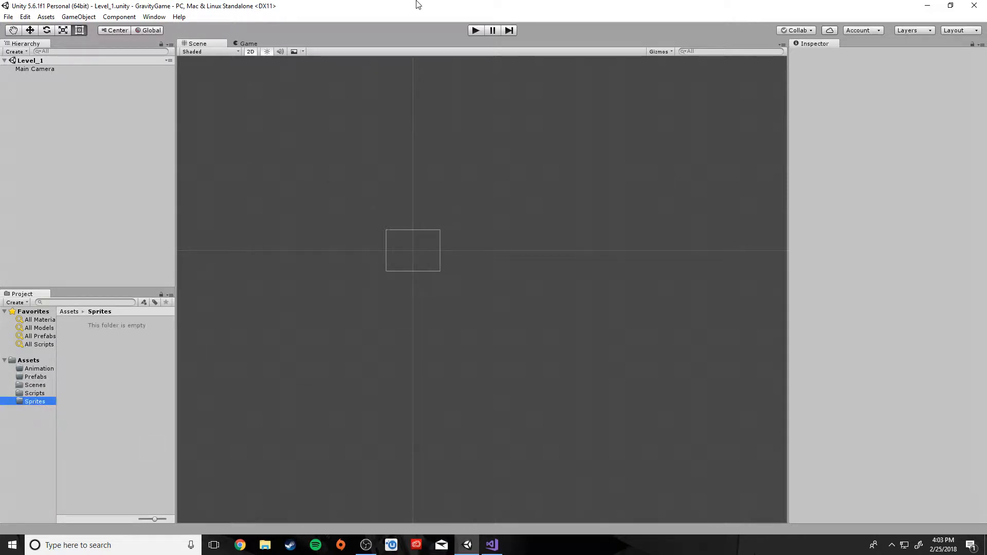
pyautogui.rightClick(88, 366)
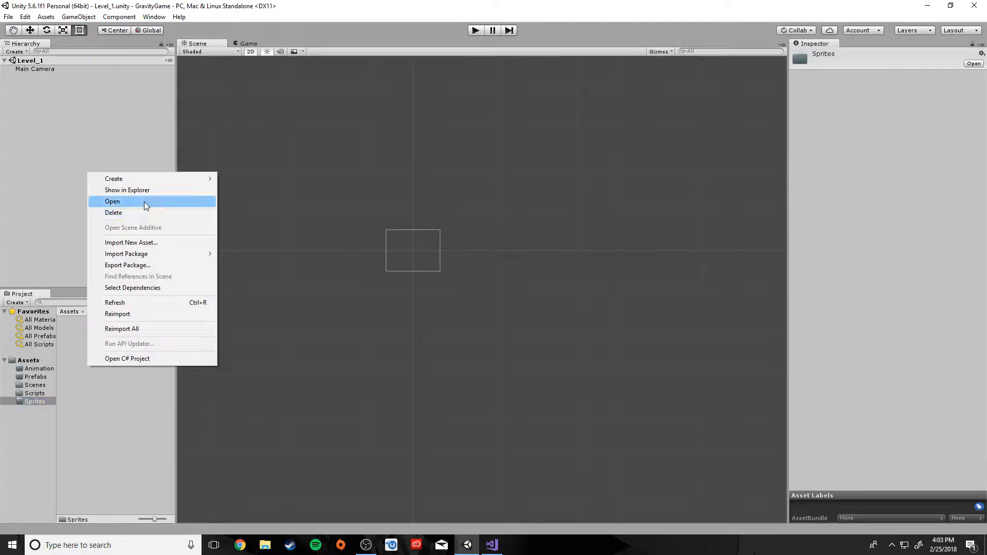
pyautogui.click(131, 243)
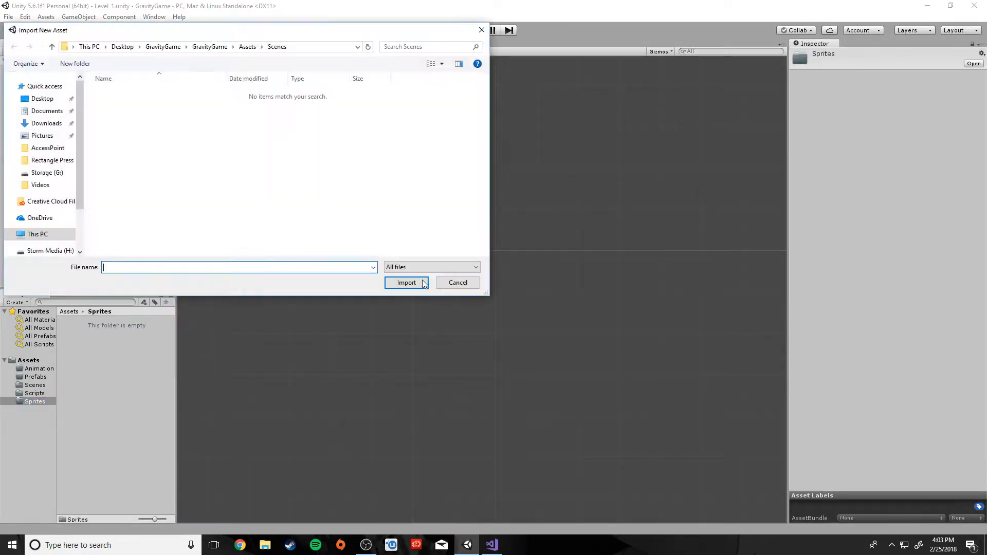
pyautogui.click(123, 46)
pyautogui.doubleClick(177, 108)
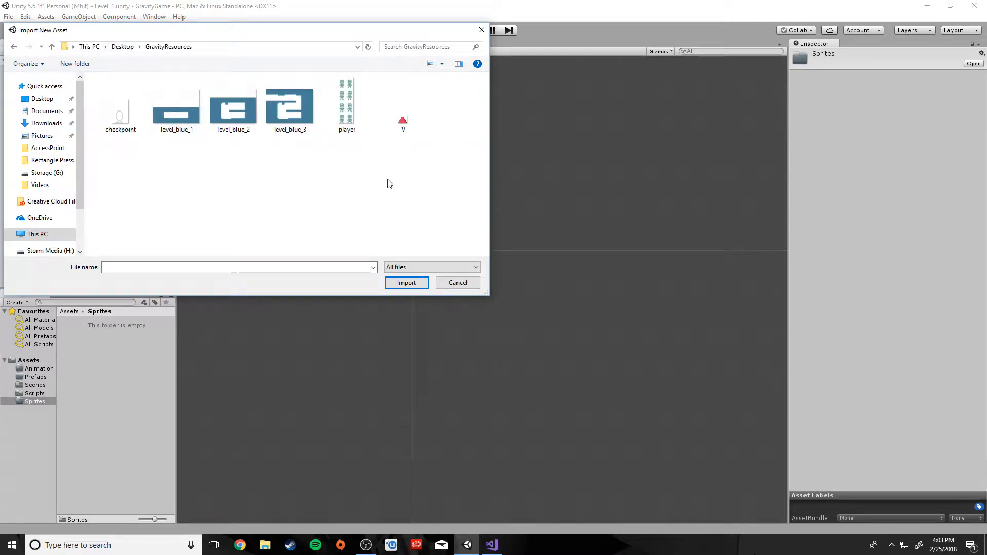
# Select the checkpoint, level_blue, player and V images, then cancel the import
pyautogui.click(120, 108)
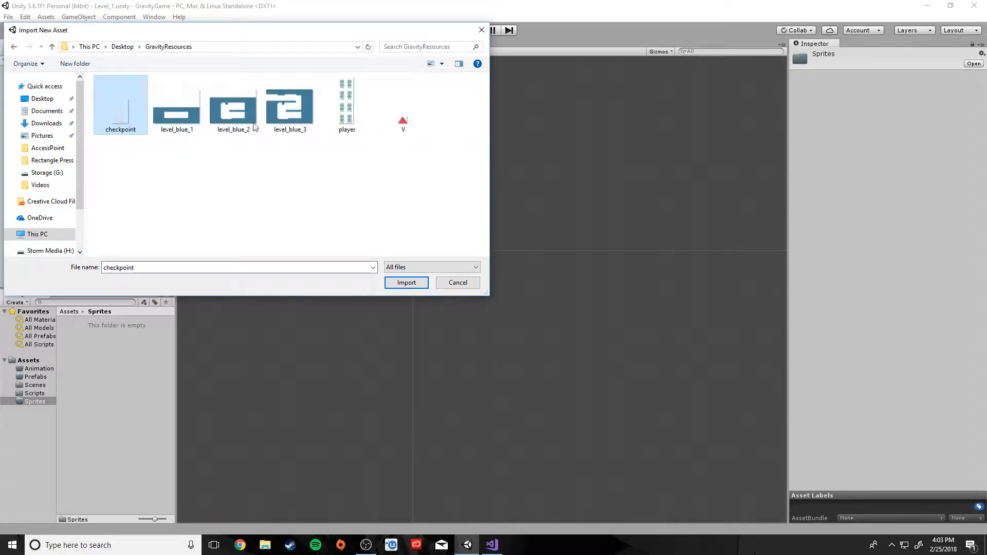
pyautogui.click(403, 125)
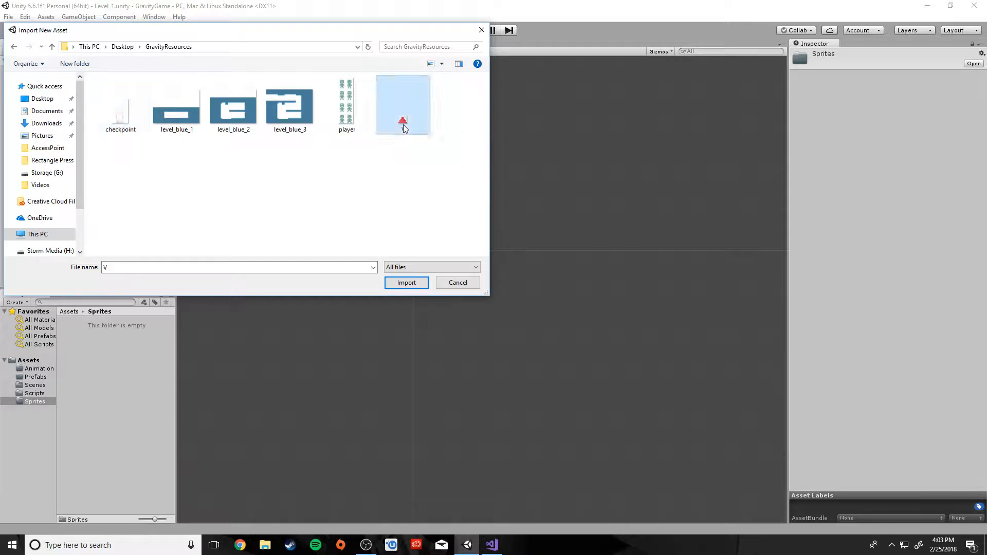
pyautogui.click(363, 121)
pyautogui.click(403, 124)
pyautogui.click(130, 119)
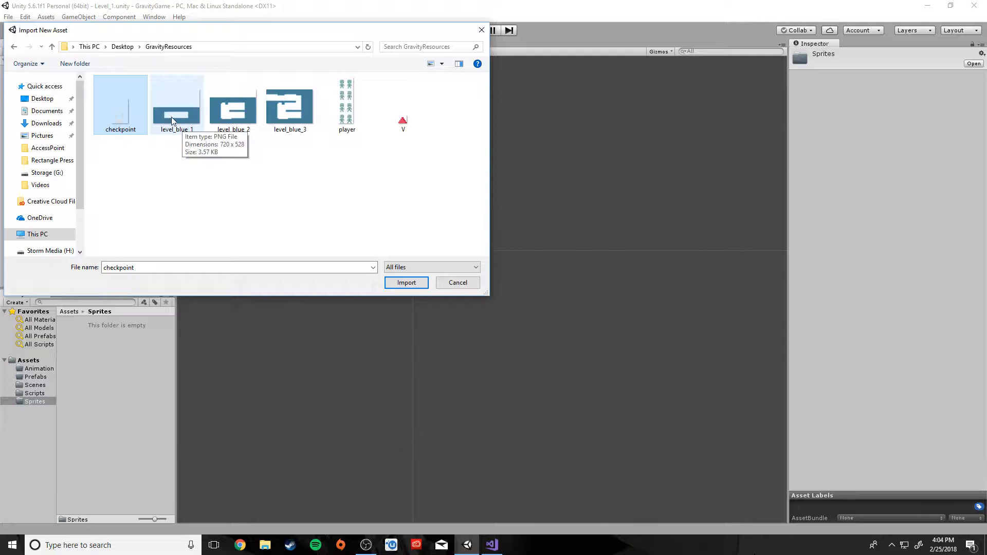
pyautogui.click(245, 115)
pyautogui.click(291, 116)
pyautogui.click(347, 116)
pyautogui.click(390, 124)
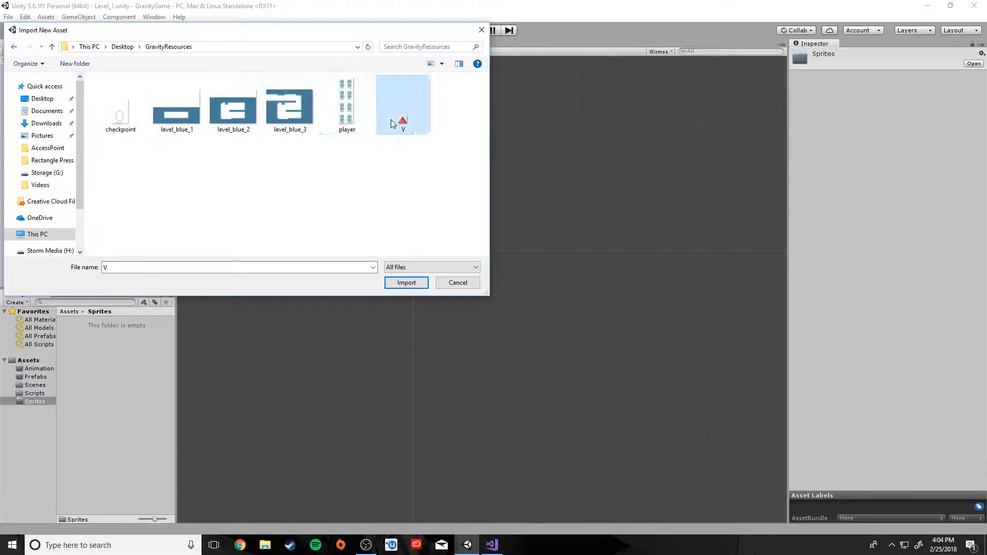
pyautogui.click(482, 30)
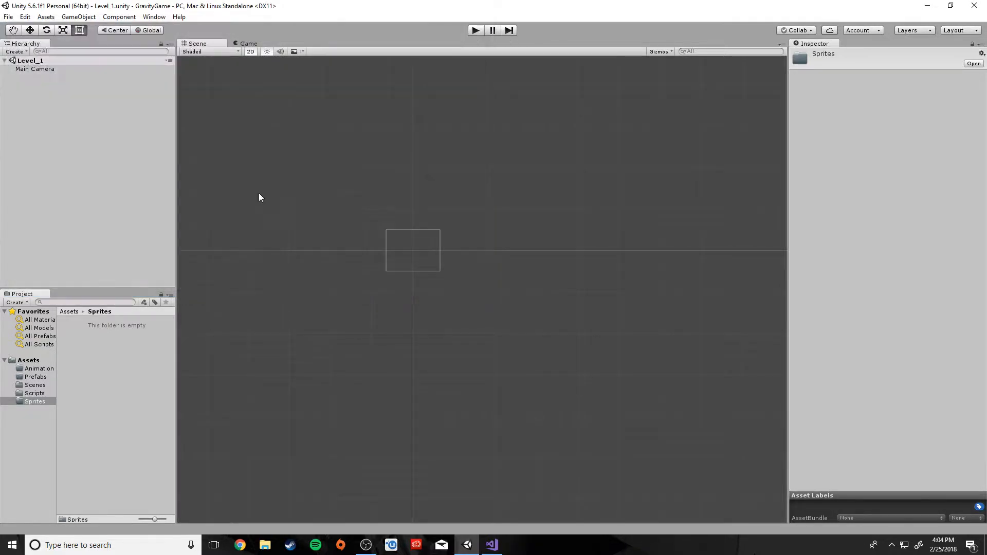
# Reopen and close the import picker, then move the Unity editor aside to reveal the desktop
pyautogui.rightClick(104, 348)
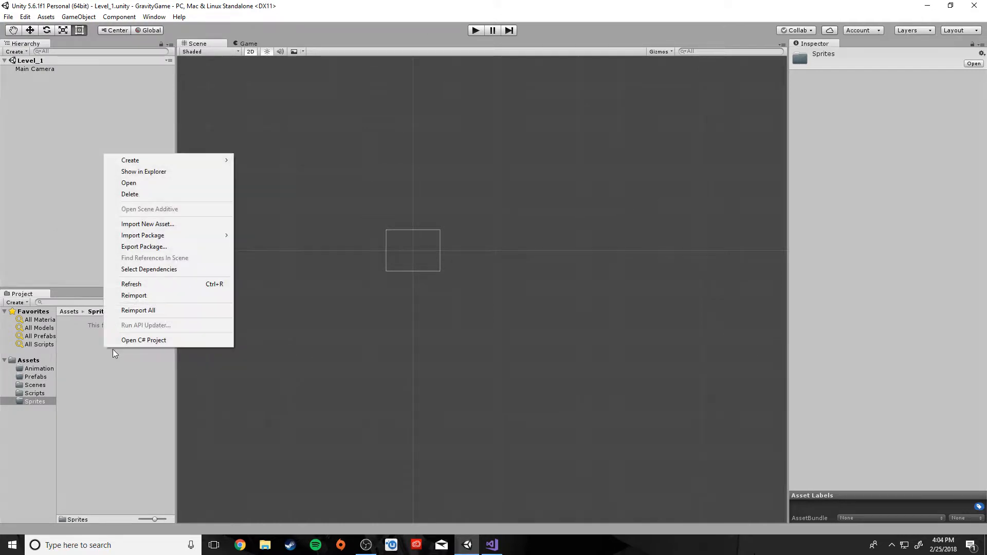
pyautogui.click(157, 224)
pyautogui.moveTo(174, 31); pyautogui.dragTo(332, 61)
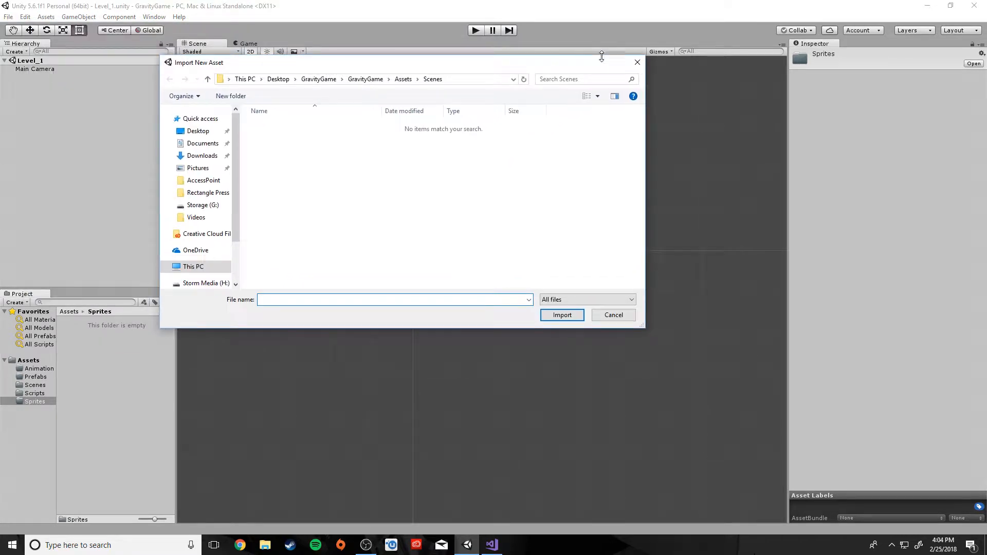
pyautogui.click(632, 58)
pyautogui.moveTo(433, 6); pyautogui.dragTo(632, 50)
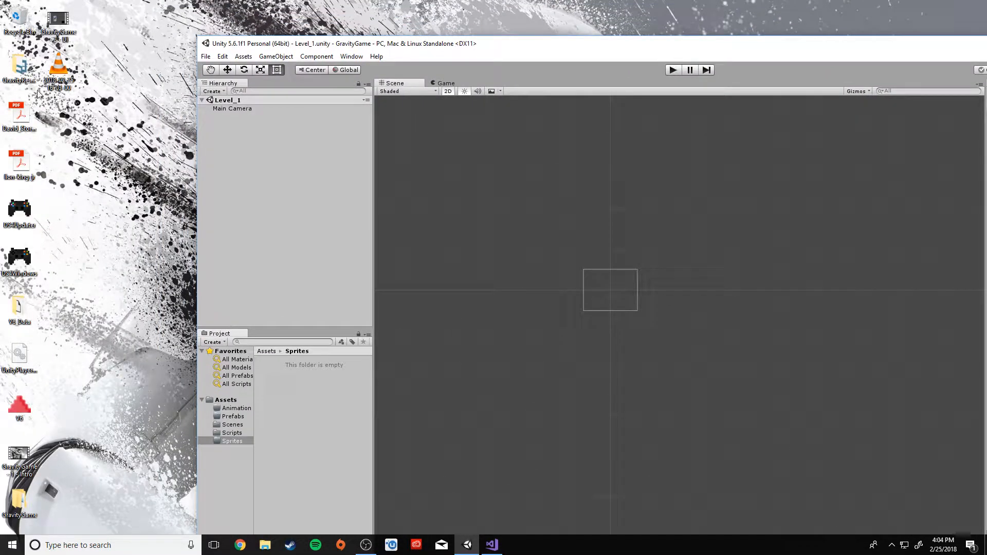
# Open the GravityResources folder and select all six images
pyautogui.click(20, 69)
pyautogui.doubleClick(21, 70)
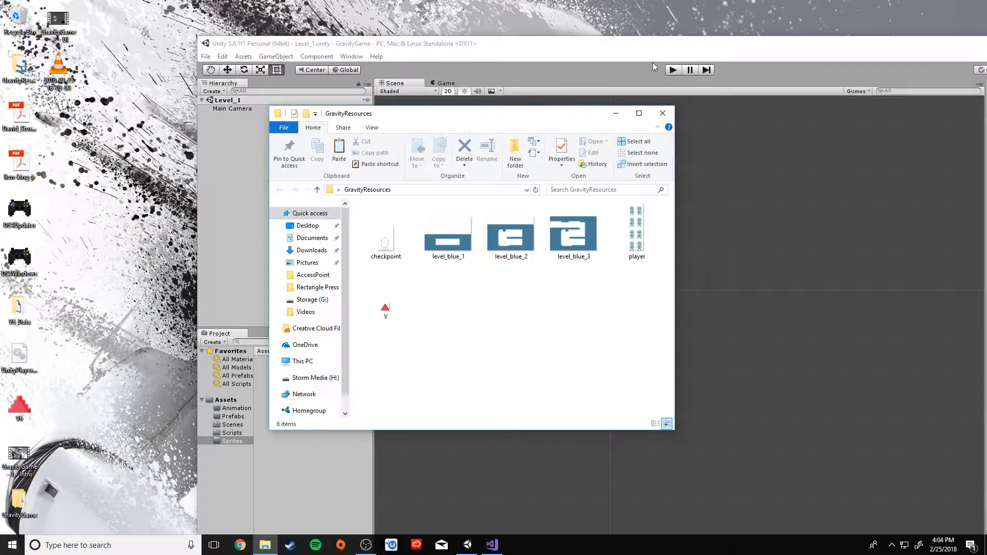
pyautogui.moveTo(567, 114); pyautogui.dragTo(690, 52)
pyautogui.moveTo(770, 247); pyautogui.dragTo(513, 194)
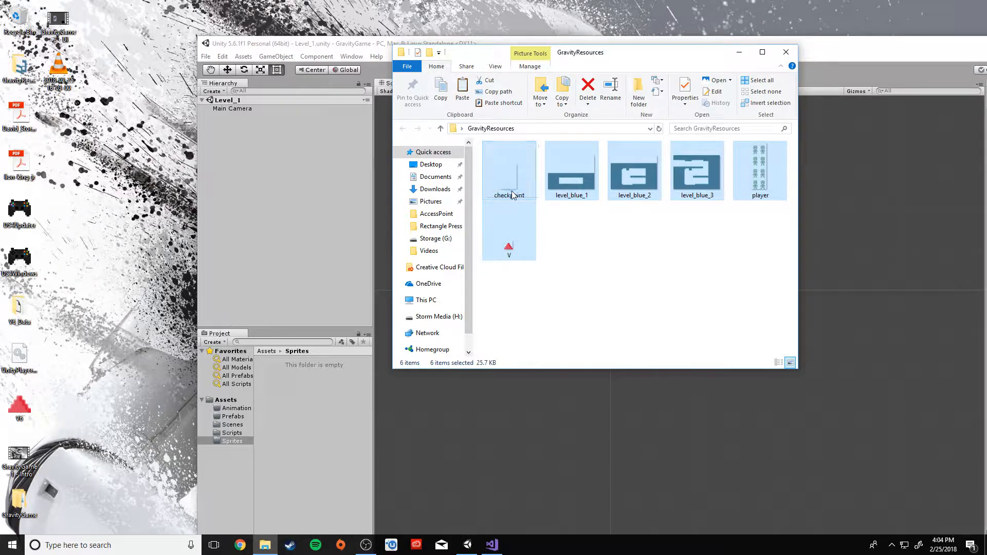
# Open GravityGame\GravityGame\Assets\Sprites in a second Explorer window
pyautogui.click(27, 504)
pyautogui.doubleClick(22, 507)
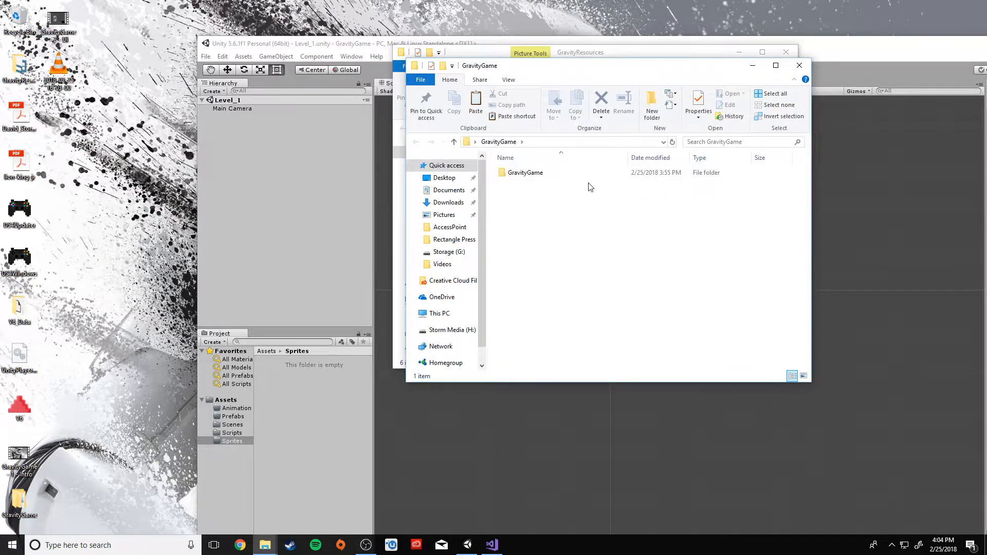
pyautogui.doubleClick(514, 174)
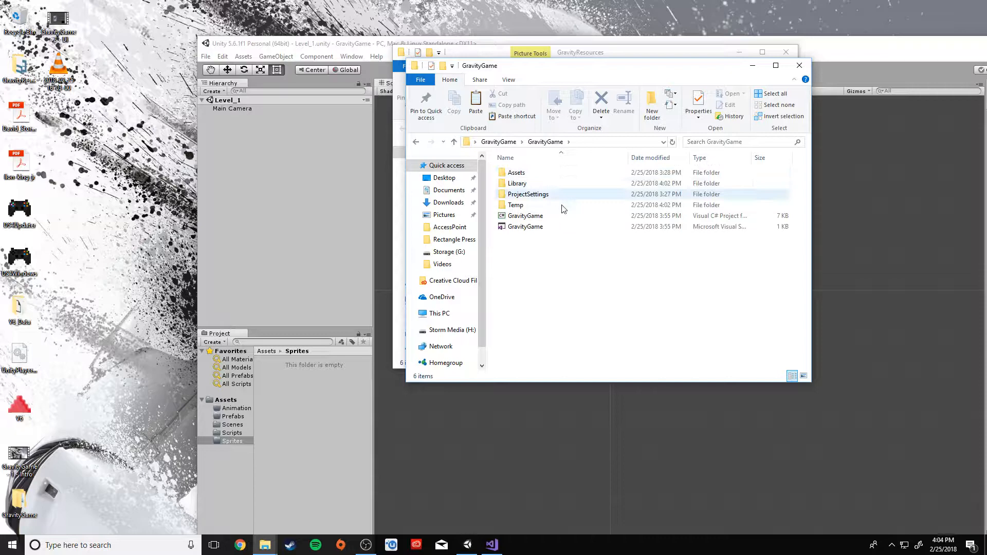
pyautogui.doubleClick(529, 174)
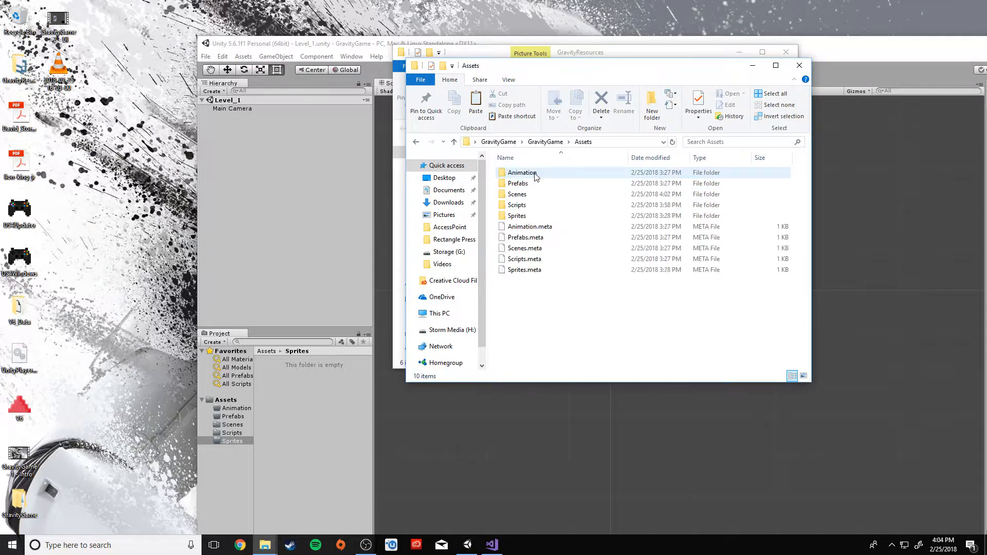
pyautogui.doubleClick(523, 216)
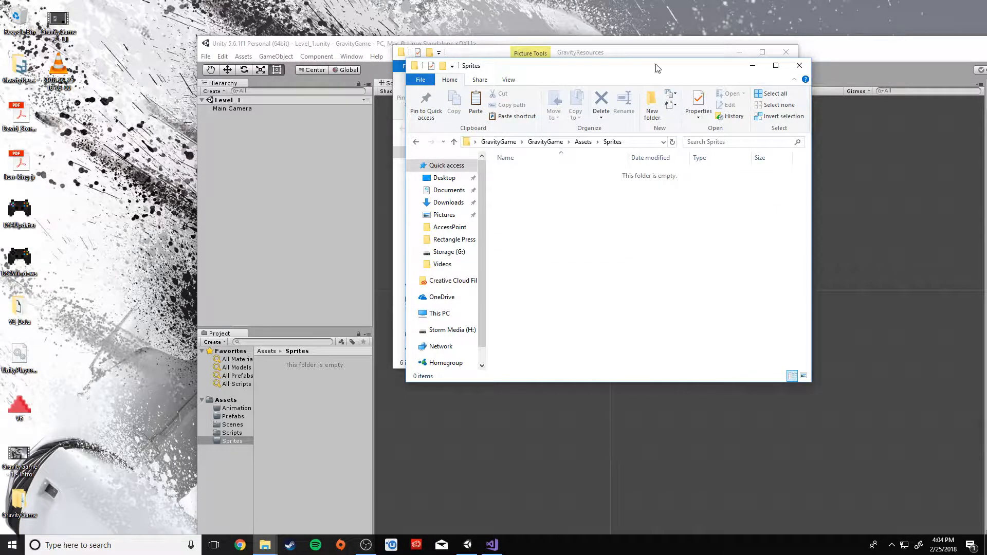
# Drag the six images into the Sprites folder and close both Explorer windows
pyautogui.moveTo(655, 64); pyautogui.dragTo(395, 20)
pyautogui.click(640, 56)
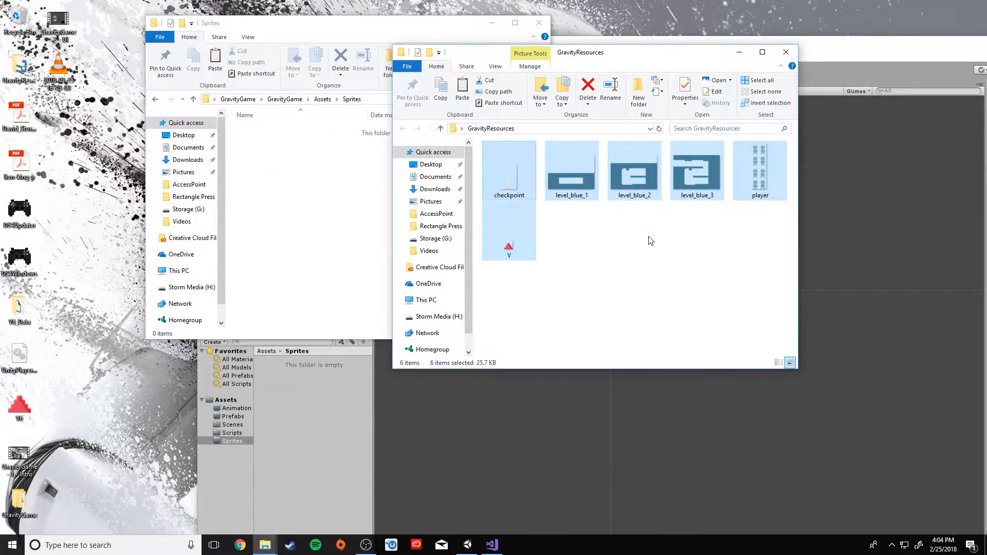
pyautogui.moveTo(509, 186); pyautogui.dragTo(307, 209)
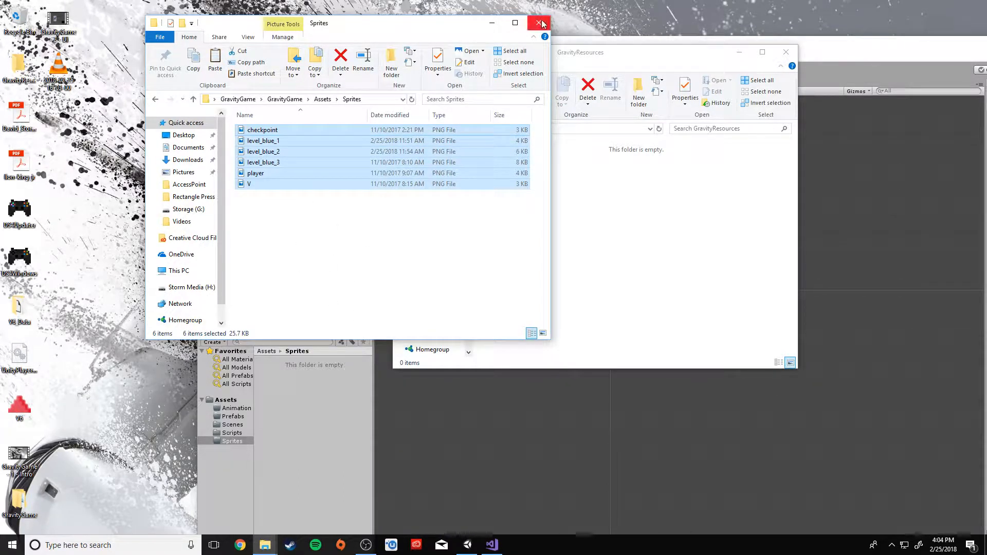
pyautogui.click(304, 217)
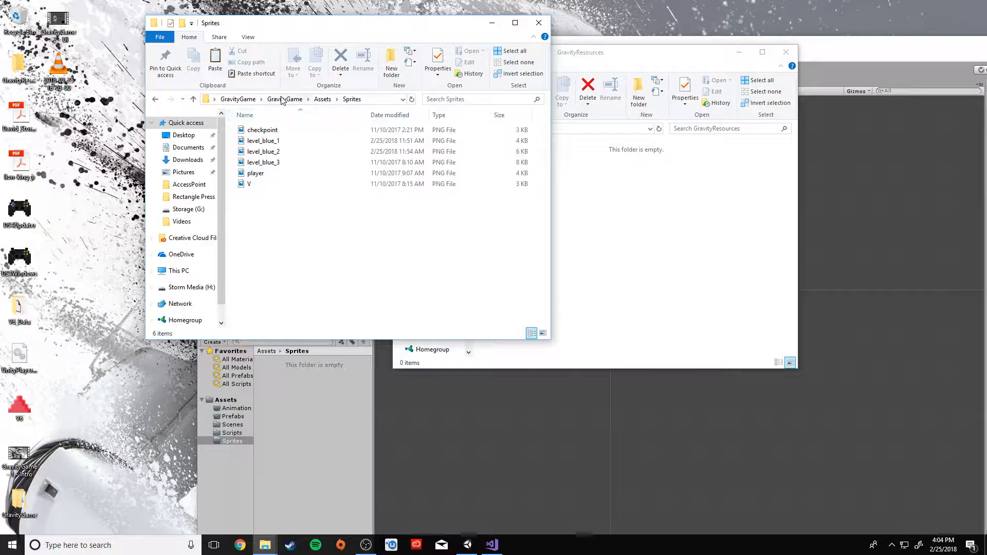
pyautogui.click(539, 23)
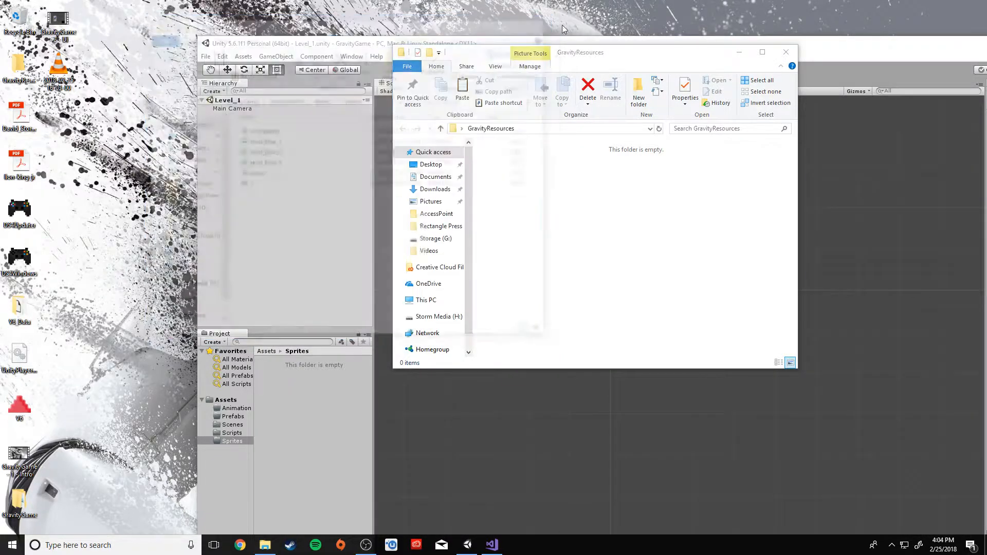
pyautogui.click(786, 51)
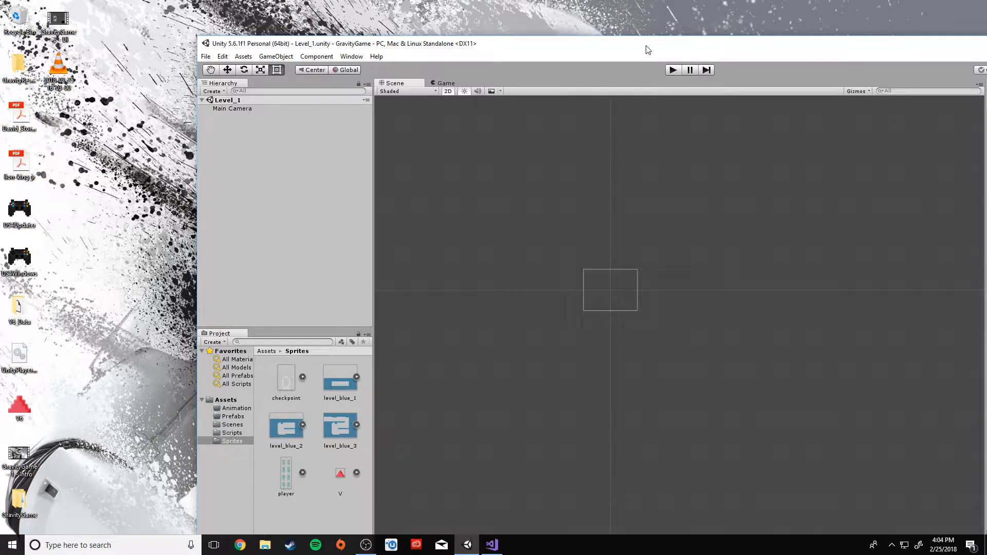
# Restore Unity to full screen, preview the level_blue sprites and select level_blue_1
pyautogui.moveTo(647, 49); pyautogui.dragTo(411, 19)
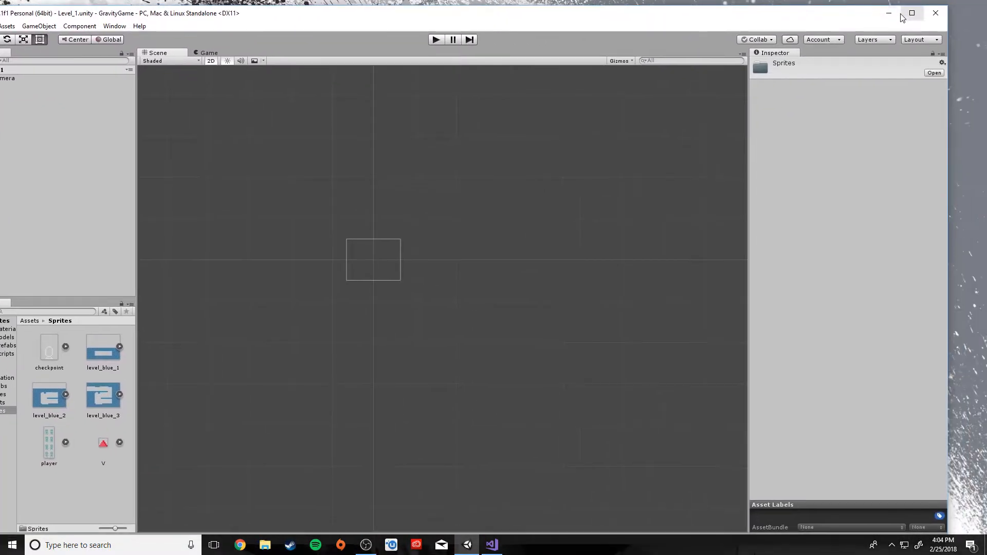
pyautogui.click(903, 15)
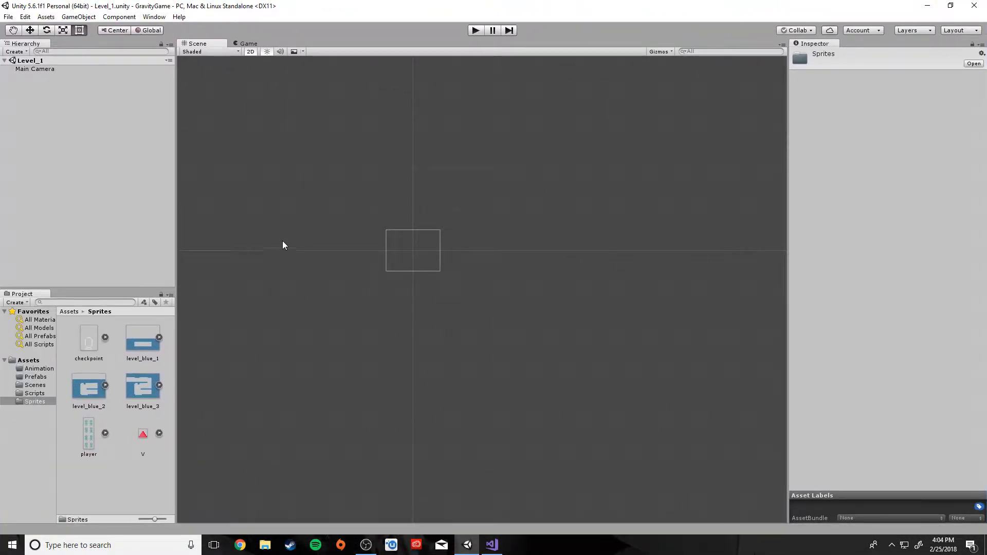
pyautogui.click(131, 349)
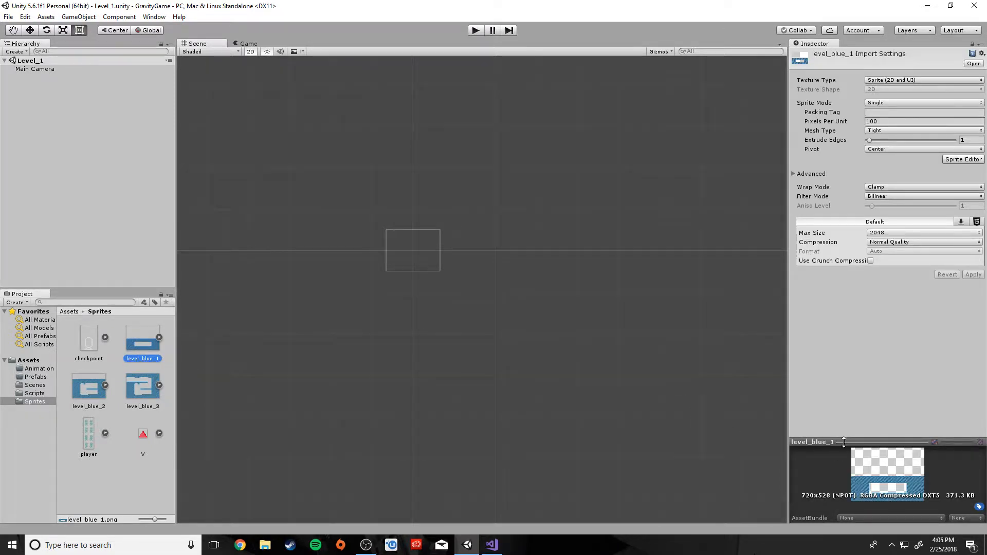
pyautogui.moveTo(843, 441); pyautogui.dragTo(843, 309)
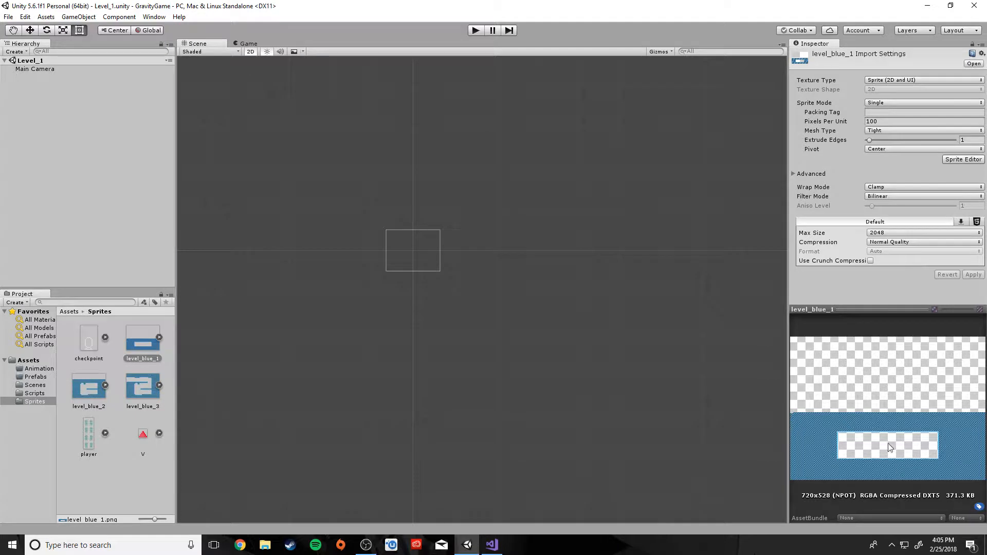
pyautogui.click(82, 389)
pyautogui.click(125, 387)
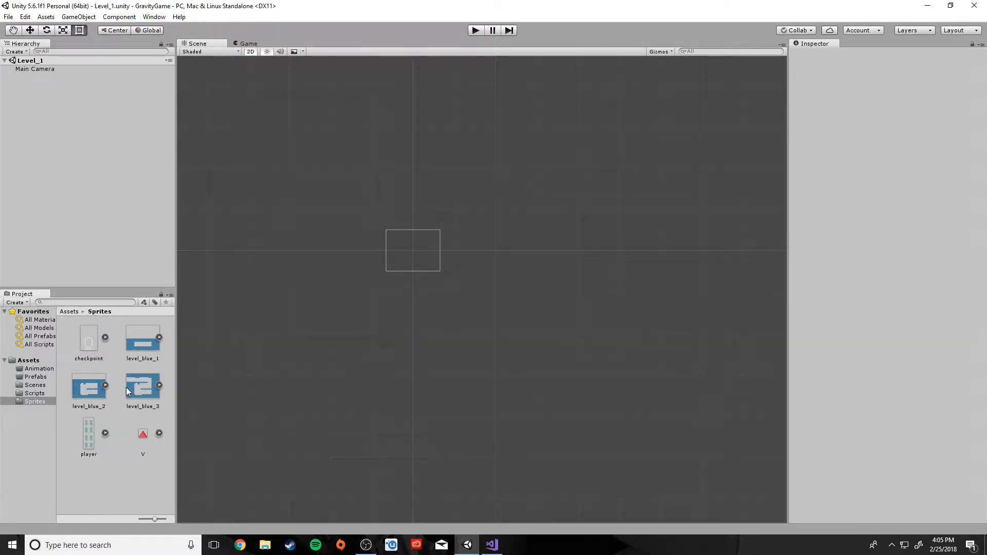
pyautogui.click(148, 389)
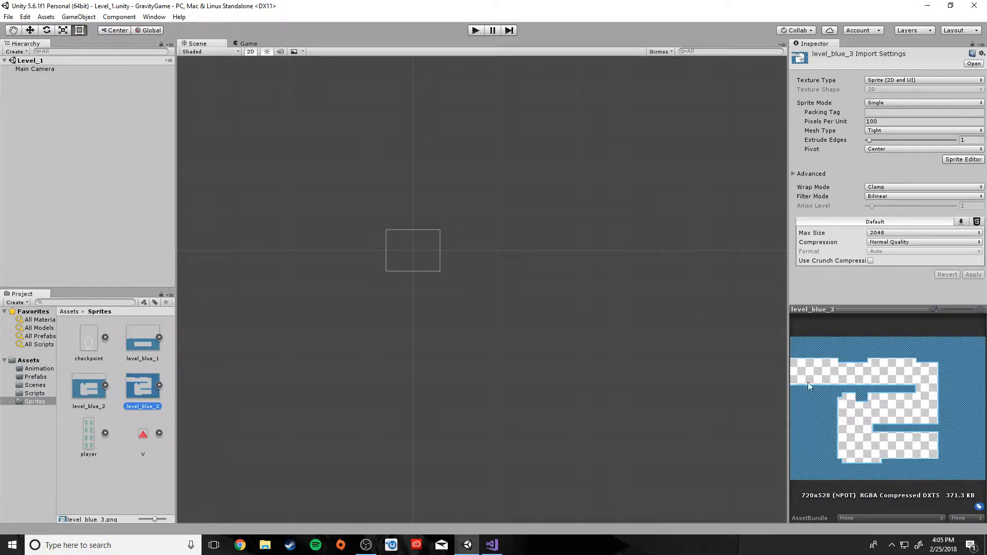
pyautogui.click(162, 349)
pyautogui.moveTo(129, 342)
pyautogui.mouseDown()
pyautogui.moveTo(355, 244)
pyautogui.moveTo(216, 315)
pyautogui.moveTo(141, 337)
pyautogui.mouseUp()
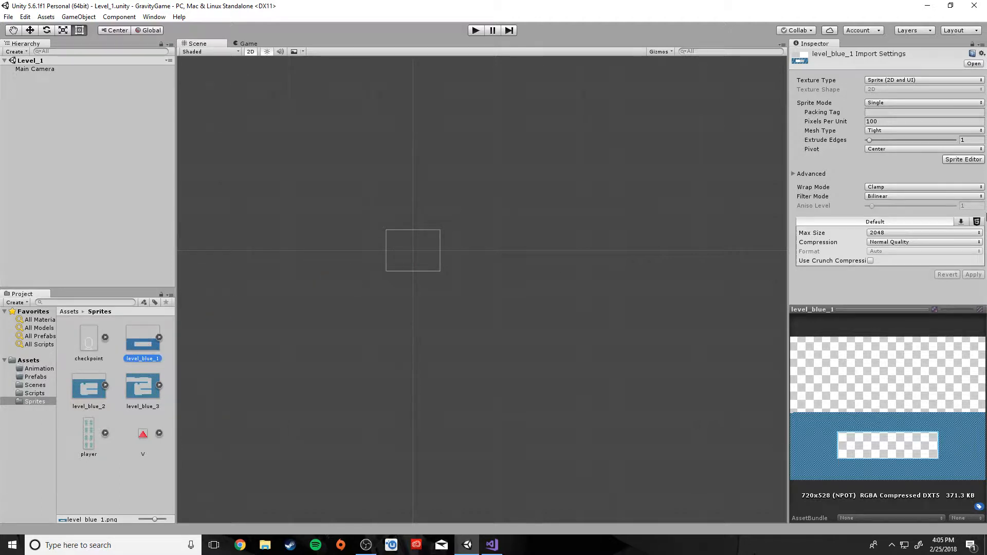
# Set level_blue_1 to 16 Pixels Per Unit with Point (no filter) filtering and apply
pyautogui.click(883, 120)
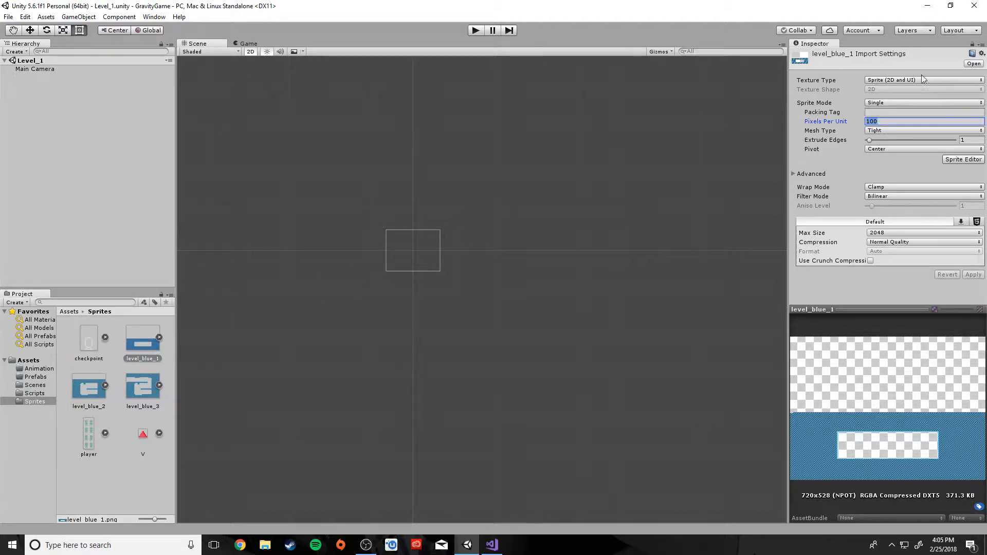
pyautogui.moveTo(866, 313); pyautogui.dragTo(865, 368)
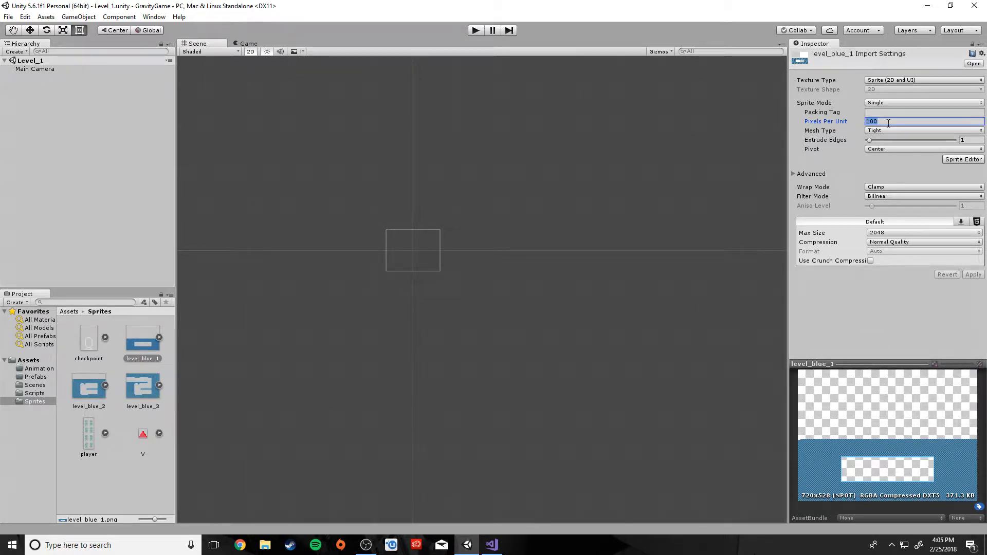
pyautogui.write('16')
pyautogui.click(872, 197)
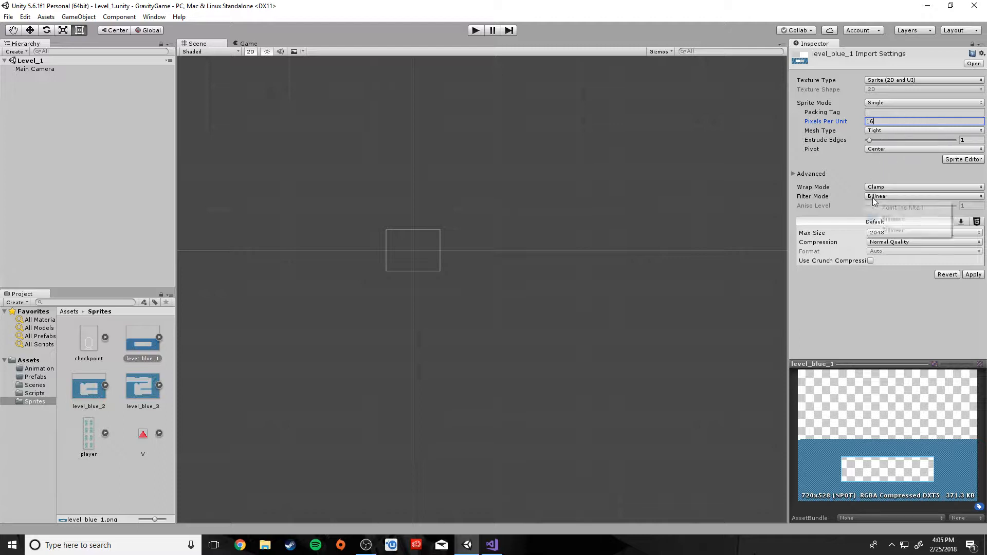
pyautogui.click(876, 207)
pyautogui.click(969, 276)
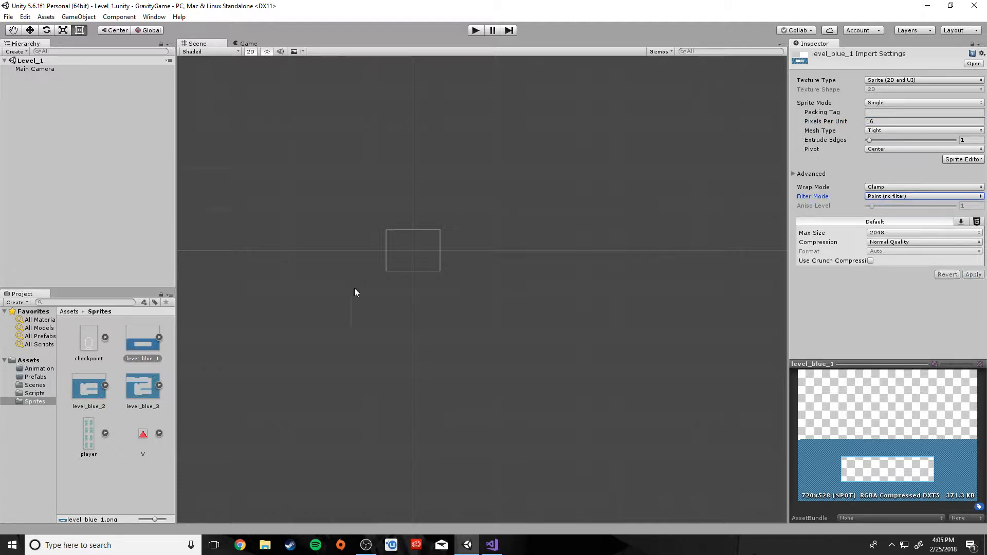
# Drag level_blue_1 into the Scene view, zoom in, and nudge it around the camera frame
pyautogui.moveTo(130, 348); pyautogui.dragTo(414, 215)
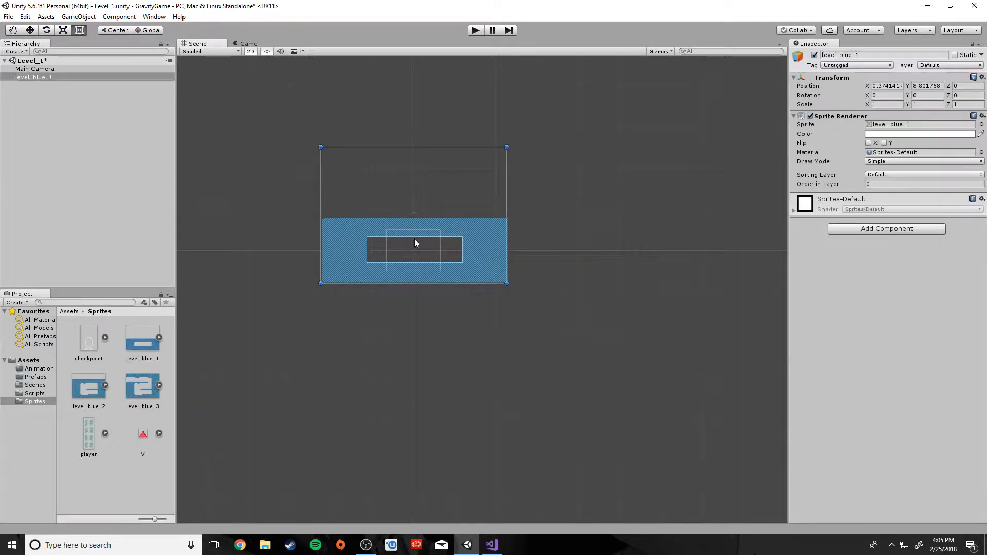
pyautogui.scroll(4, 428, 301)
pyautogui.scroll(5, 416, 303)
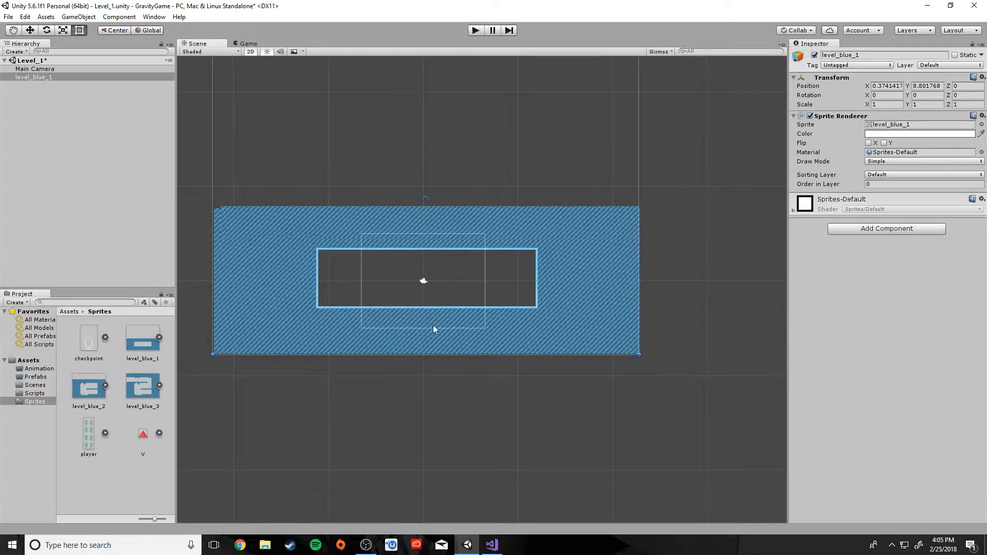
pyautogui.moveTo(392, 294); pyautogui.dragTo(433, 307, button='middle')
pyautogui.scroll(4, 433, 307)
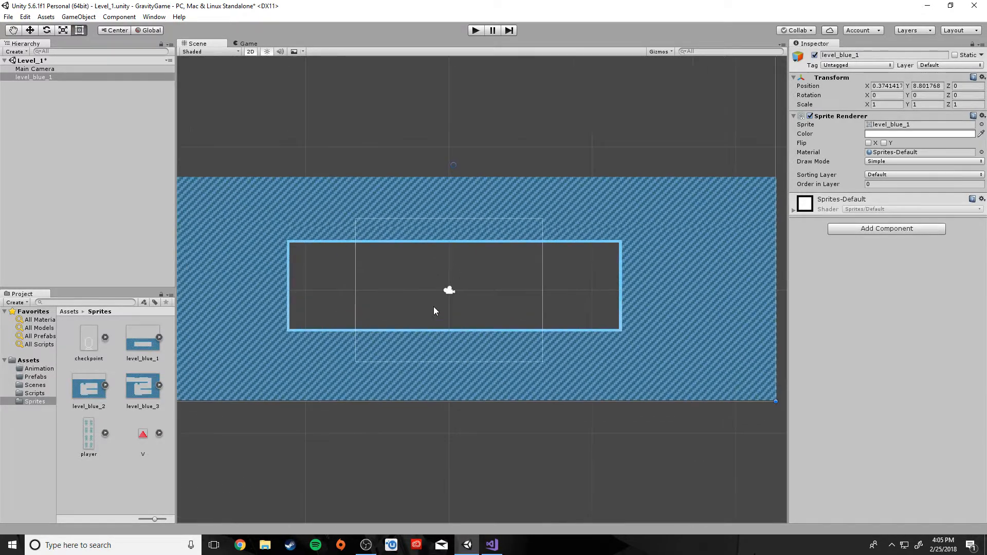
pyautogui.click(24, 69)
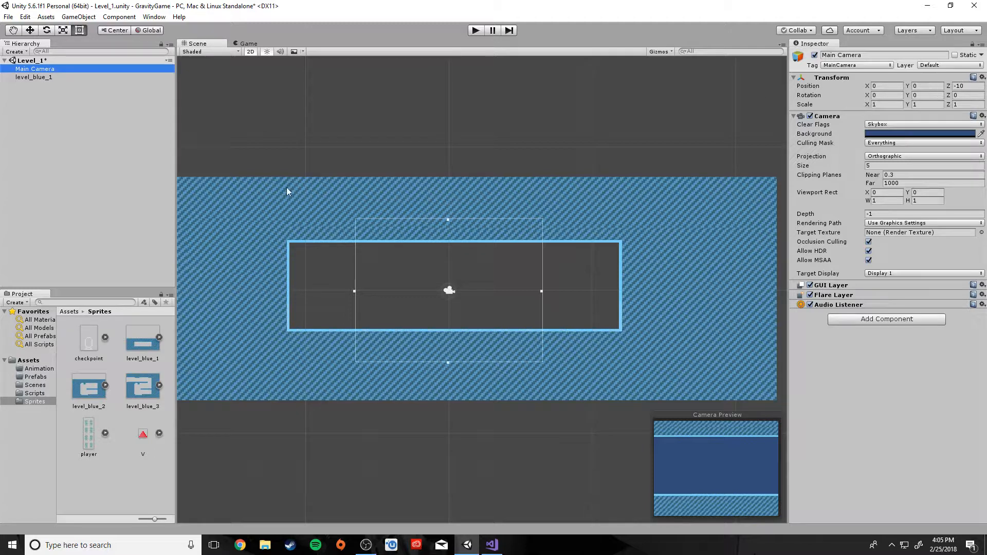
pyautogui.click(28, 77)
pyautogui.click(652, 363)
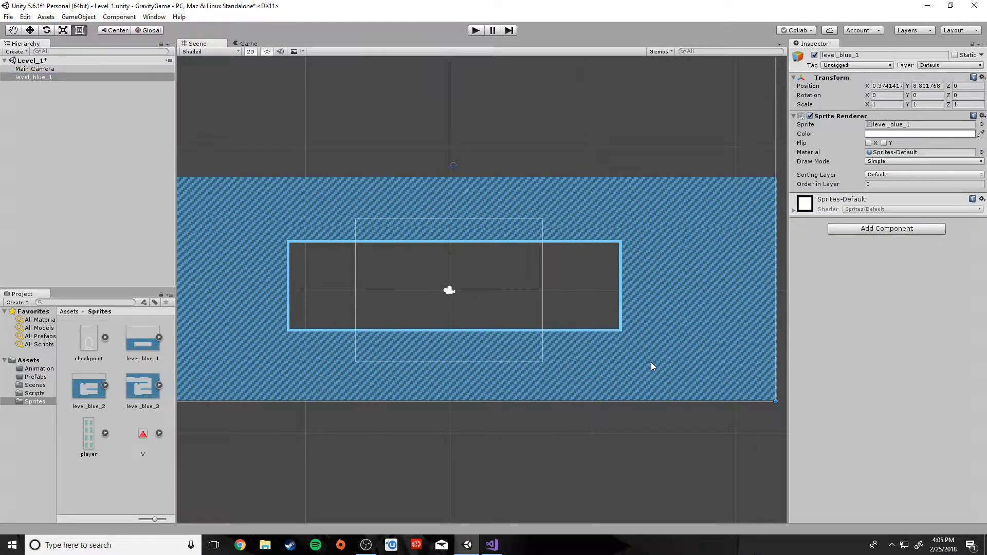
pyautogui.moveTo(651, 361); pyautogui.dragTo(651, 357)
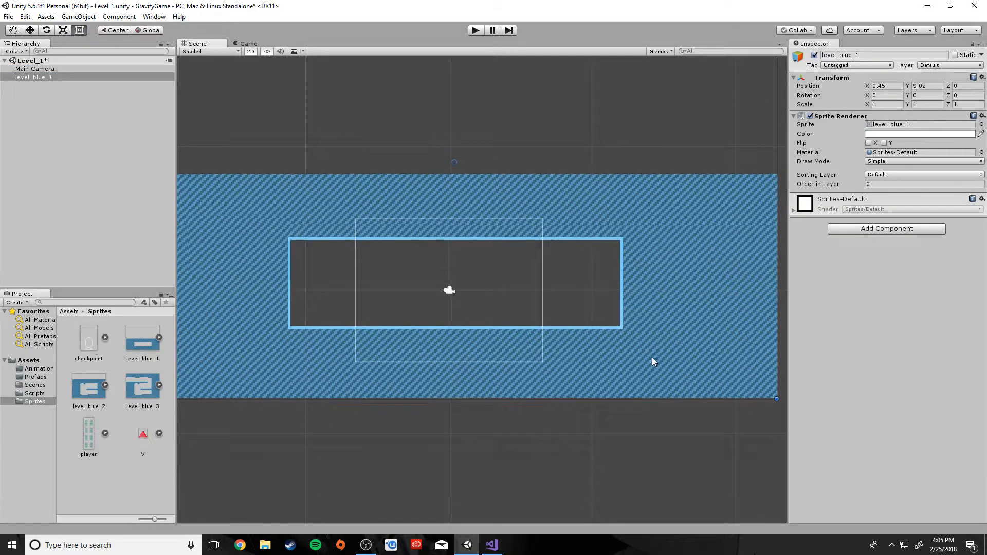
# Try Main Camera sizes of 10, 8 and 7 in the Inspector
pyautogui.click(33, 69)
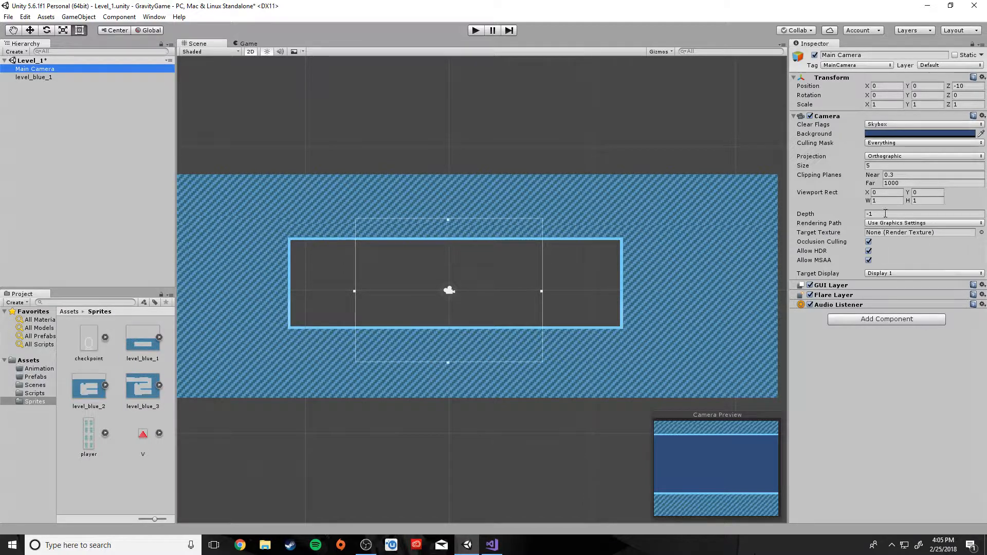
pyautogui.click(885, 164)
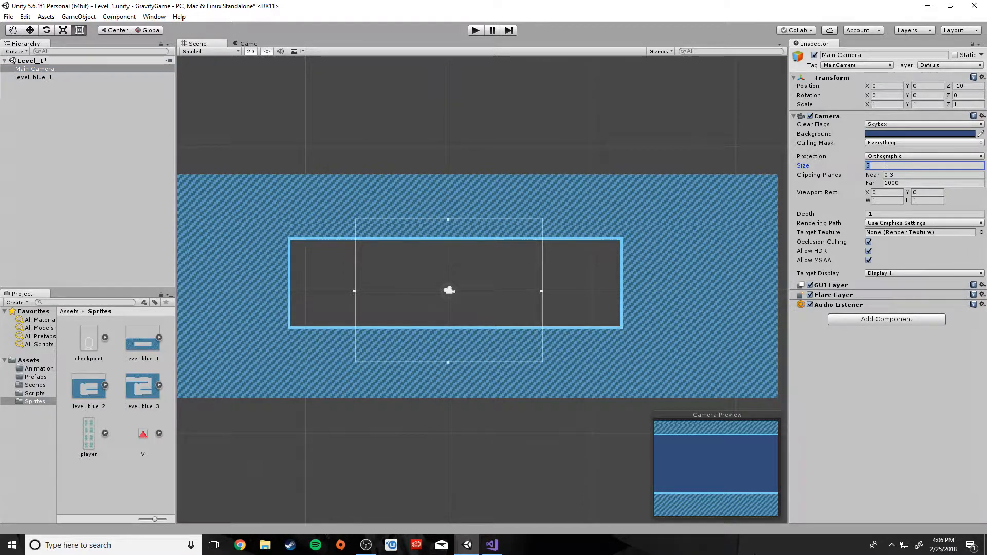
pyautogui.write('10')
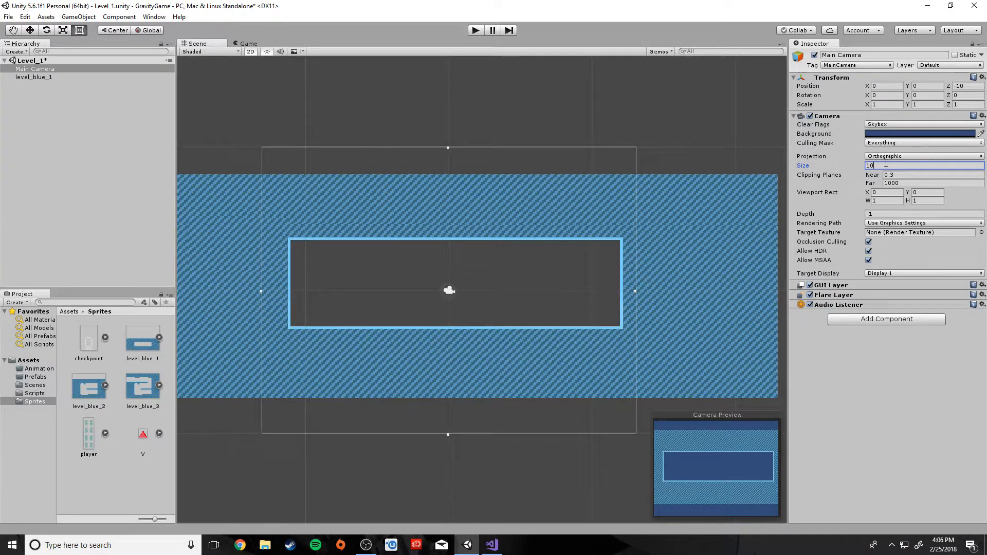
pyautogui.press('BackSpace')
pyautogui.press('BackSpace')
pyautogui.write('8')
pyautogui.press('BackSpace')
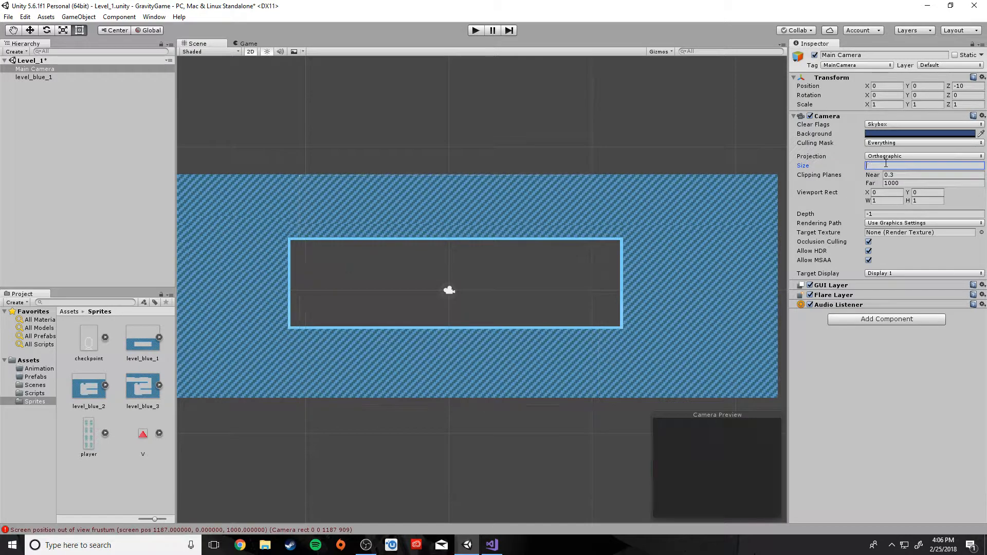
pyautogui.write('7')
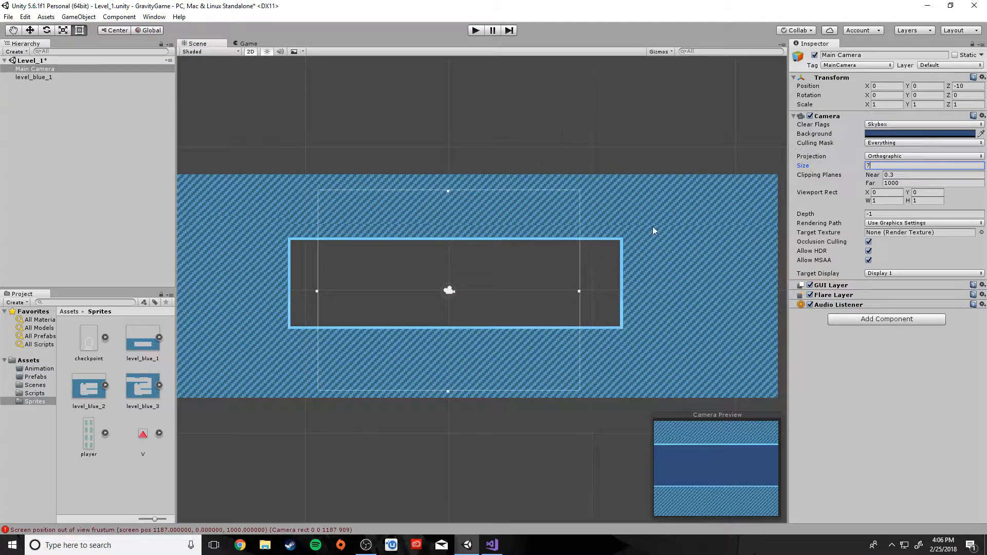
pyautogui.click(660, 274)
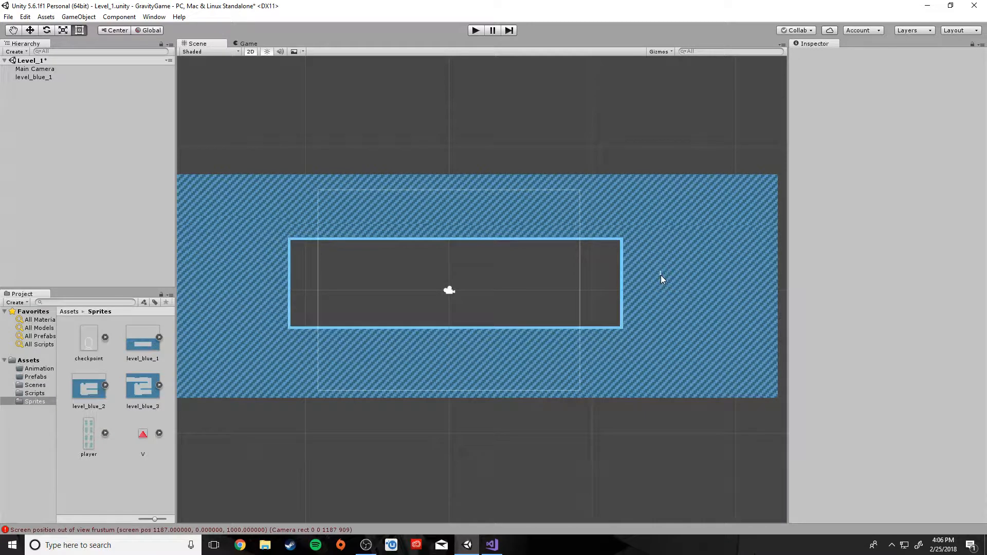
# Set the Main Camera's size to 10
pyautogui.click(33, 79)
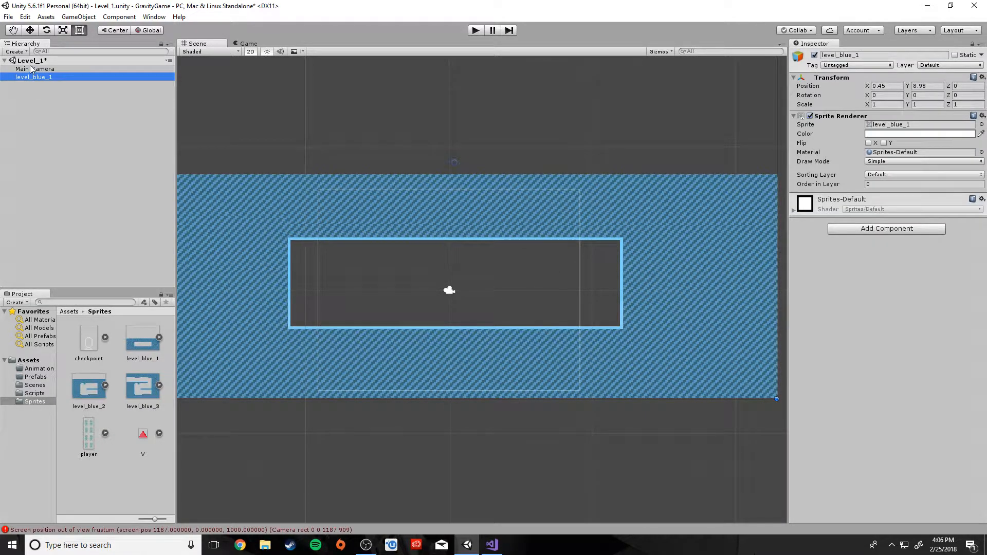
pyautogui.click(31, 69)
pyautogui.scroll(-4, 446, 312)
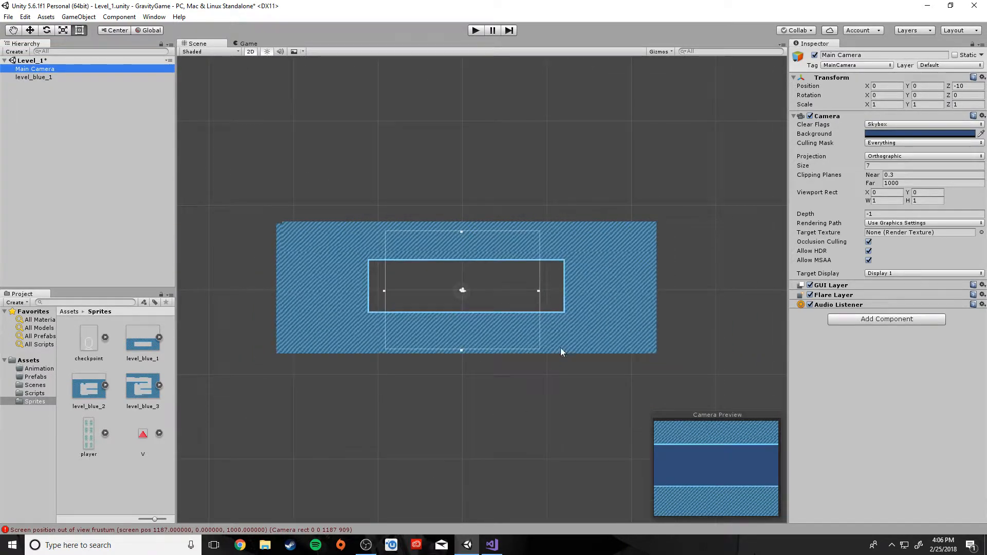
pyautogui.click(883, 165)
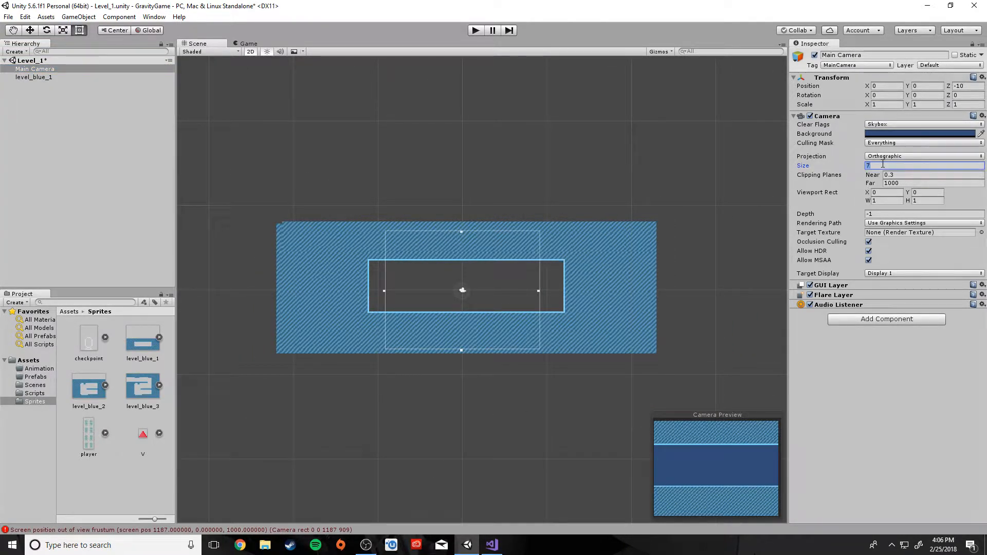
pyautogui.write('10')
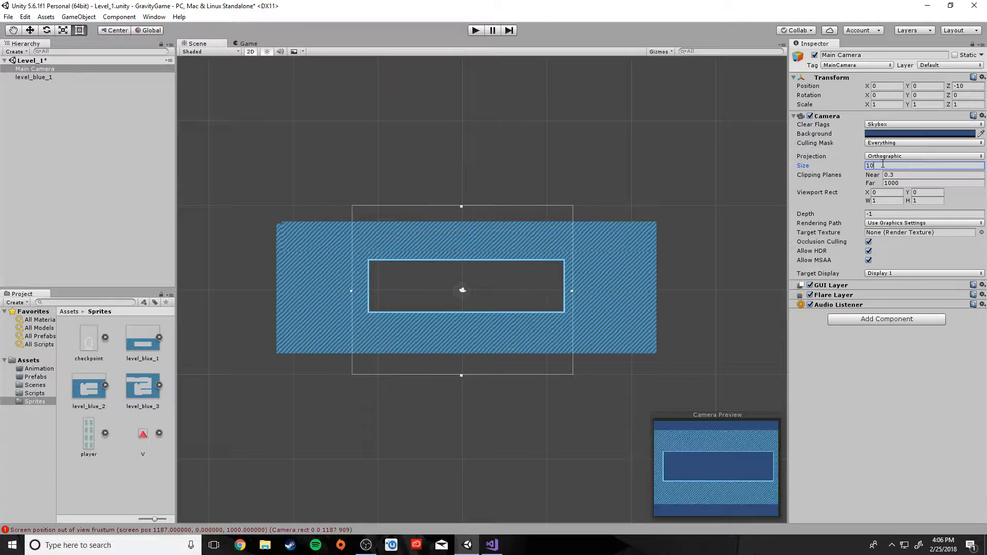
pyautogui.click(598, 296)
# Nudge level_blue_1 to X 0.21, Y 8.43 so its opening centres on the camera view
pyautogui.click(34, 77)
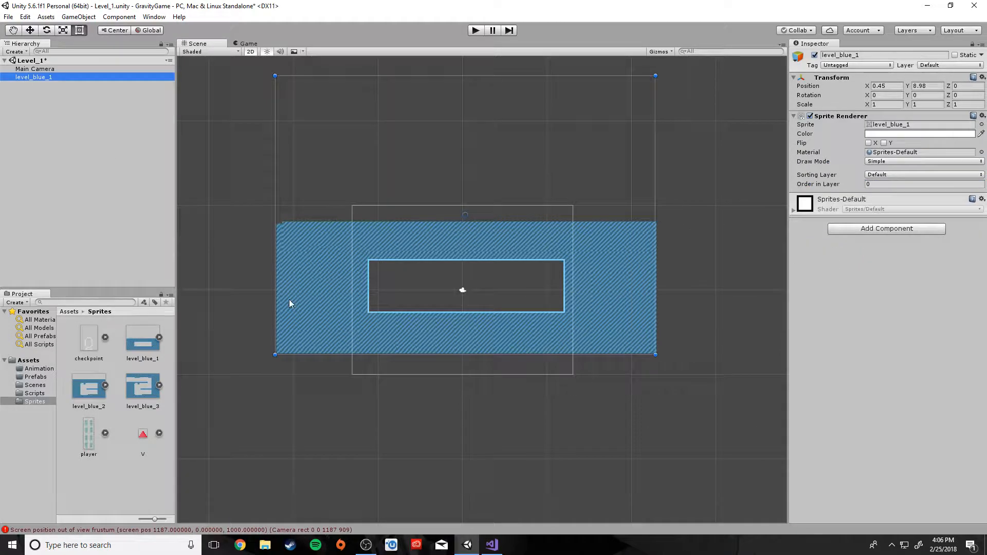
pyautogui.moveTo(291, 282); pyautogui.dragTo(289, 285)
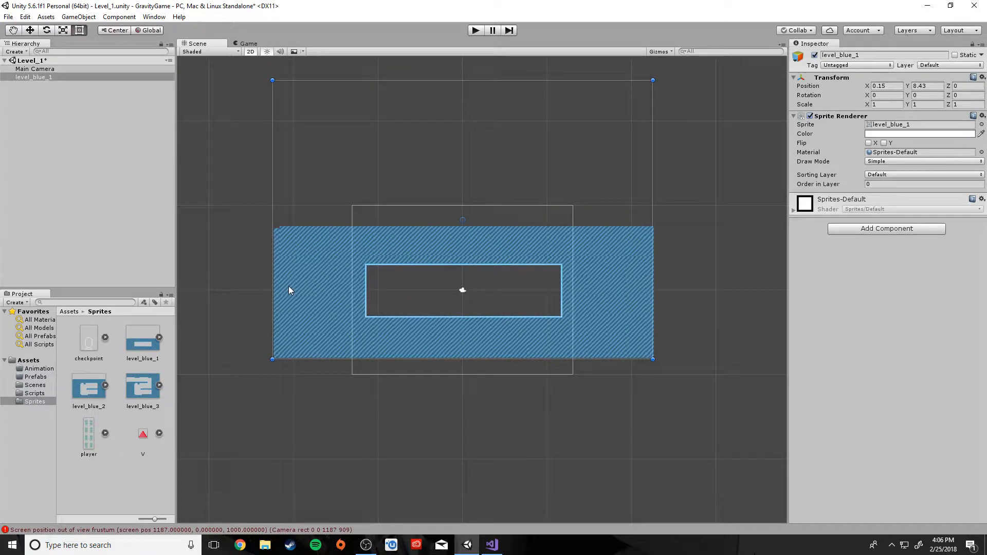
pyautogui.click(509, 334)
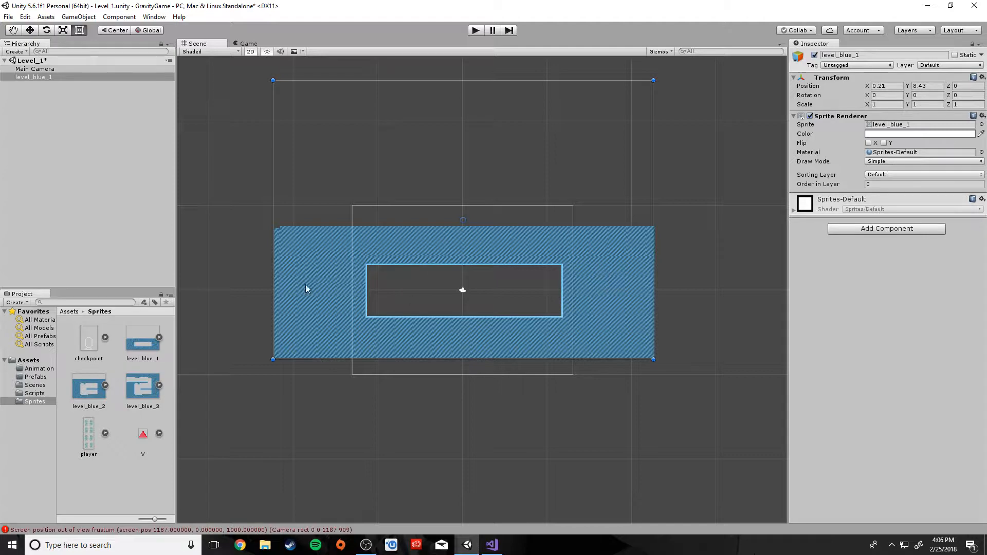
pyautogui.click(32, 76)
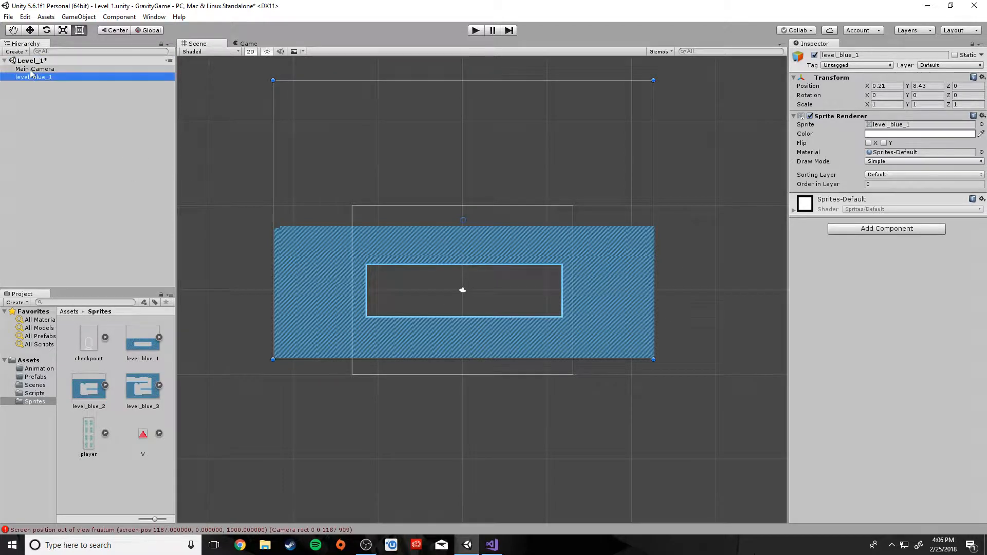
pyautogui.click(31, 69)
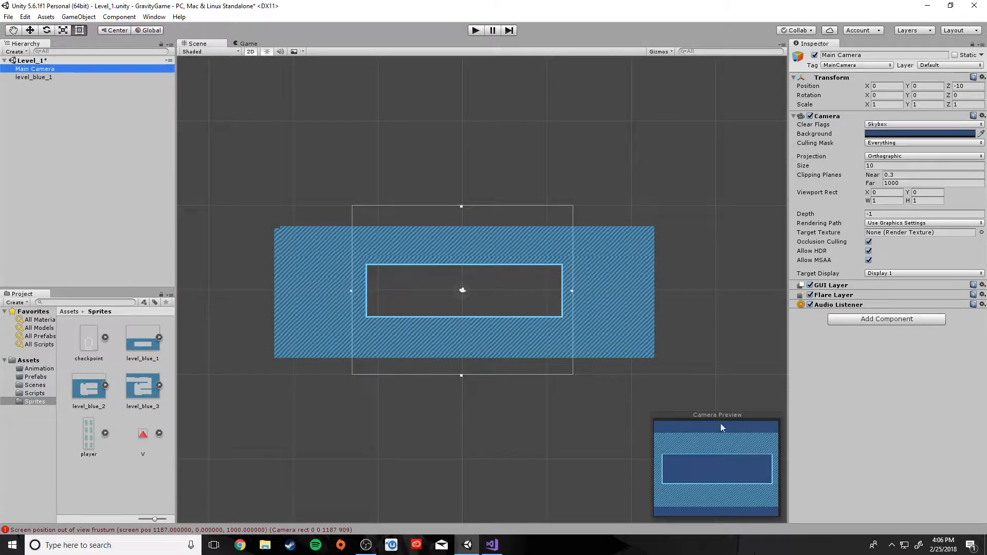
# Make the Main Camera background black, then reselect level_blue_1
pyautogui.click(880, 134)
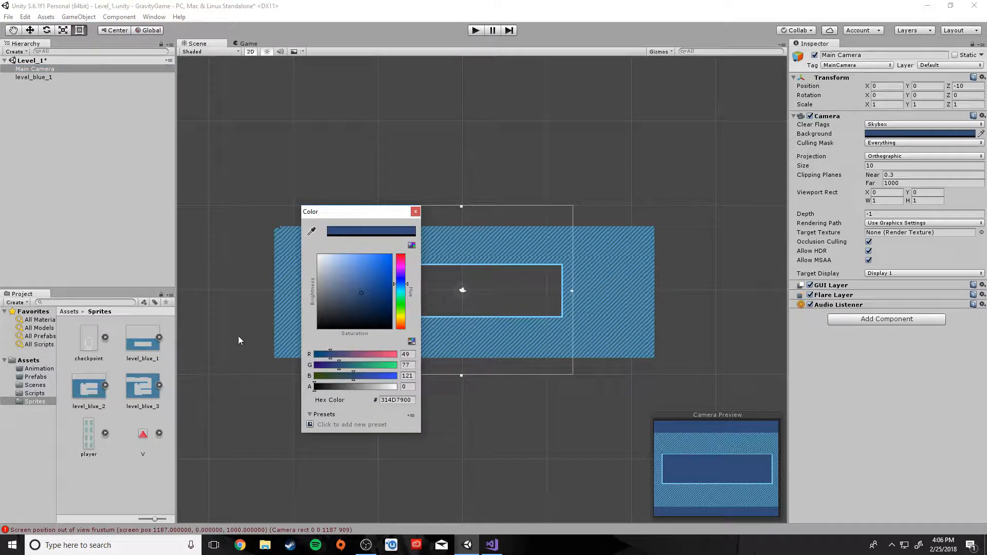
pyautogui.moveTo(340, 292); pyautogui.dragTo(276, 366)
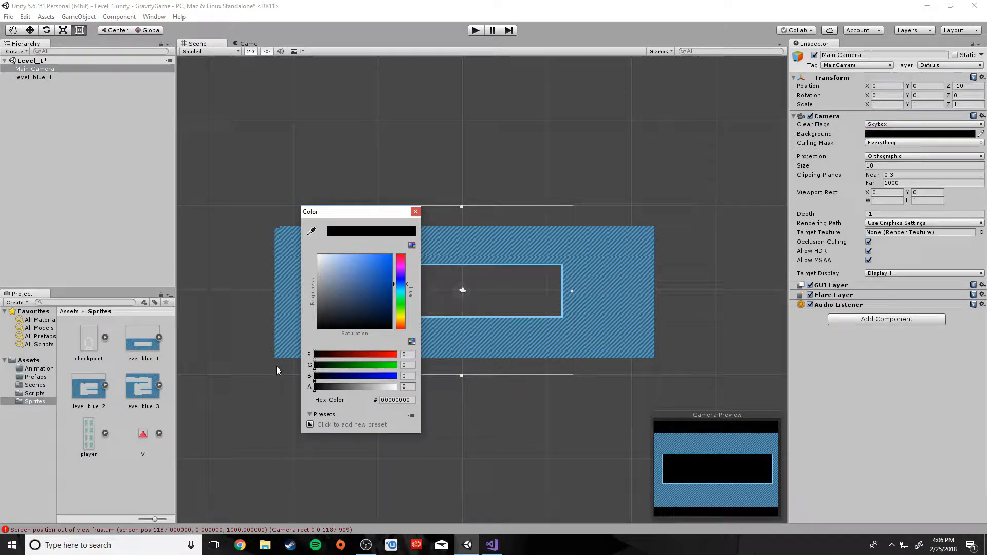
pyautogui.click(415, 211)
pyautogui.scroll(5, 536, 396)
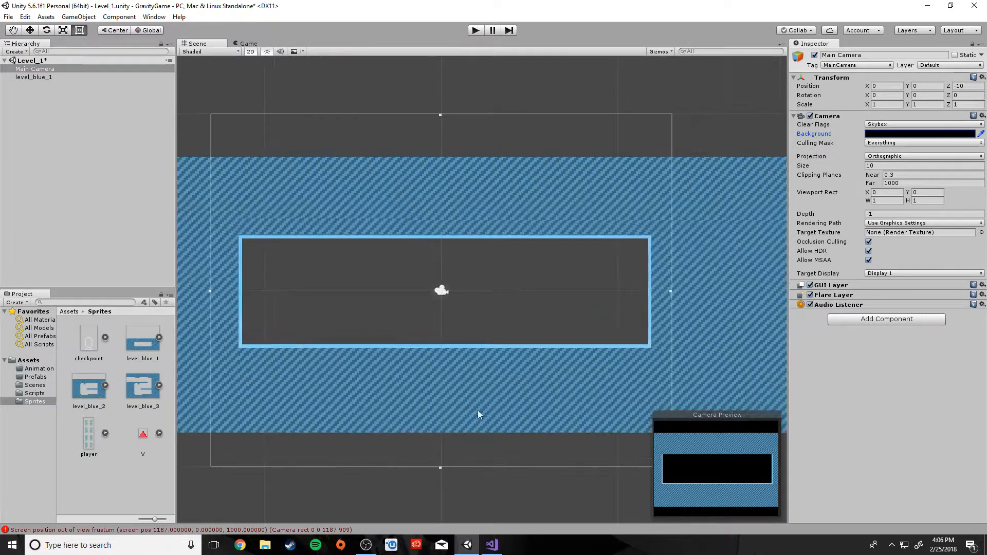
pyautogui.moveTo(434, 410); pyautogui.dragTo(452, 433, button='middle')
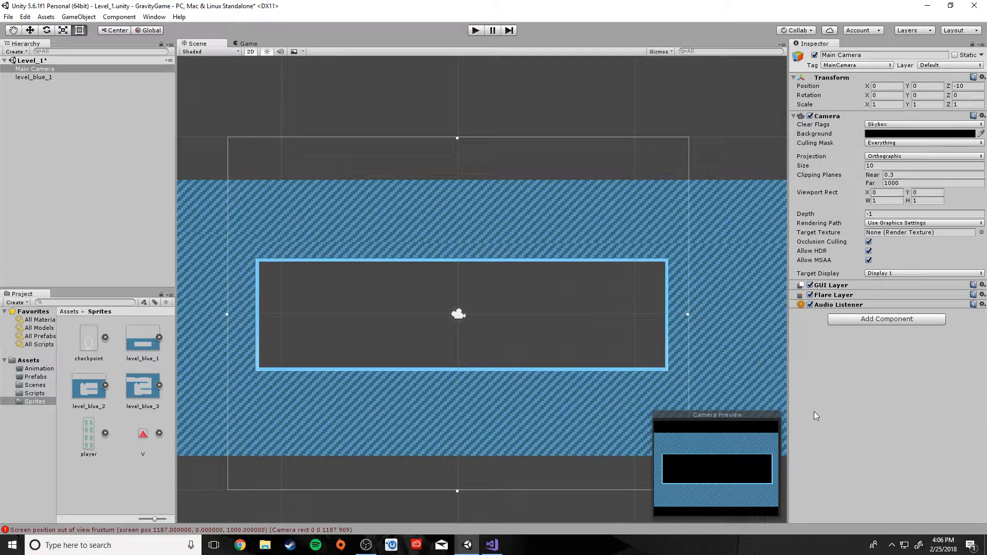
pyautogui.click(25, 76)
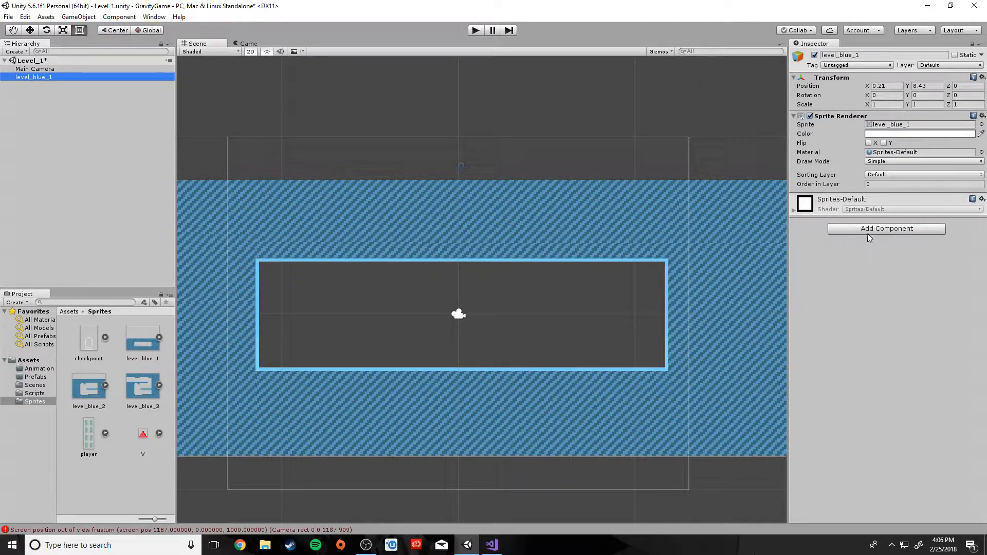
pyautogui.scroll(-4, 536, 363)
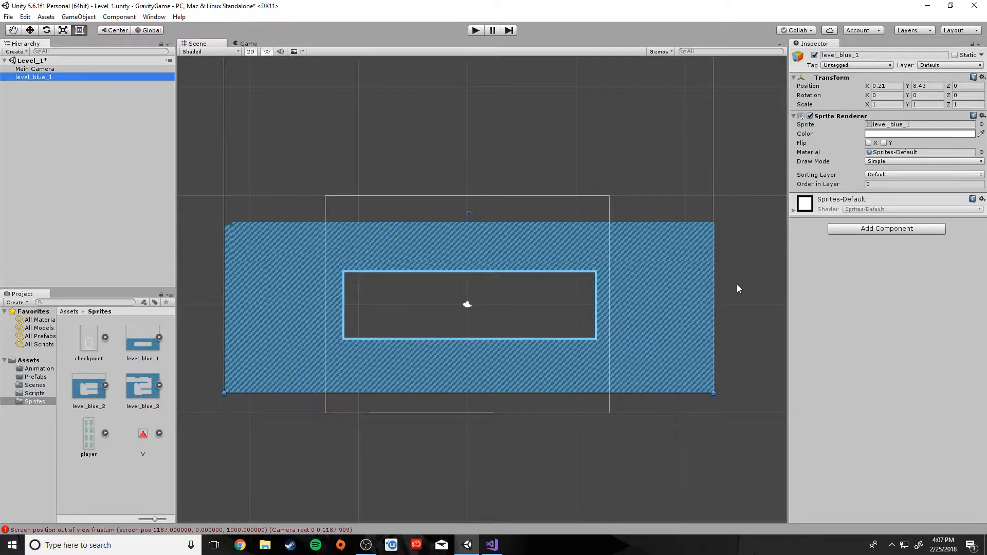
# Add a Polygon Collider 2D to level_blue_1 from Add Component > Physics 2D
pyautogui.click(886, 228)
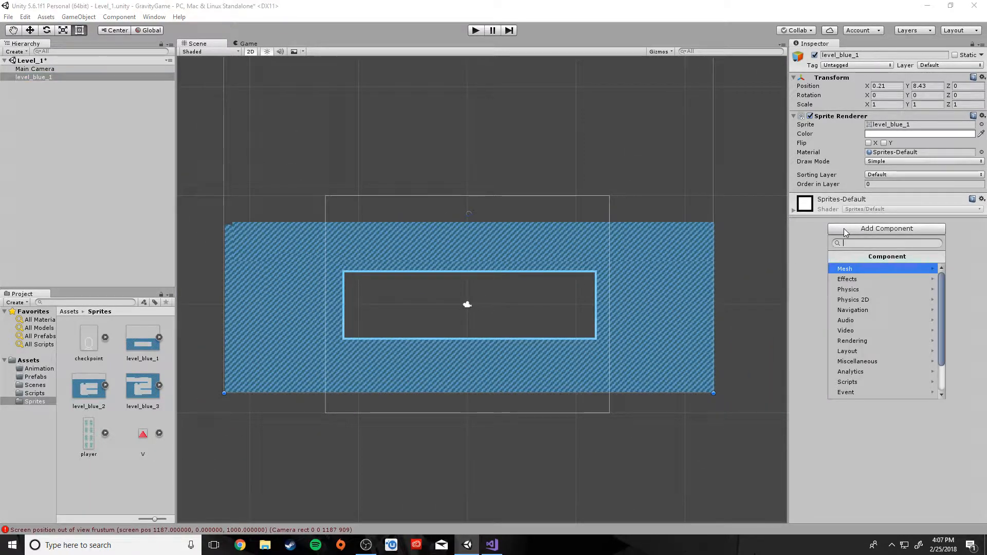
pyautogui.click(862, 300)
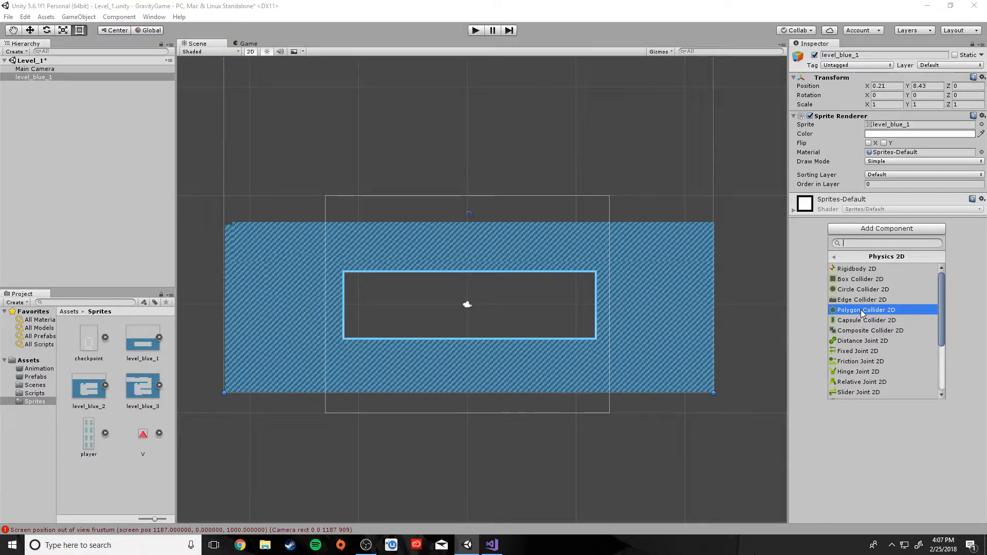
pyautogui.click(863, 310)
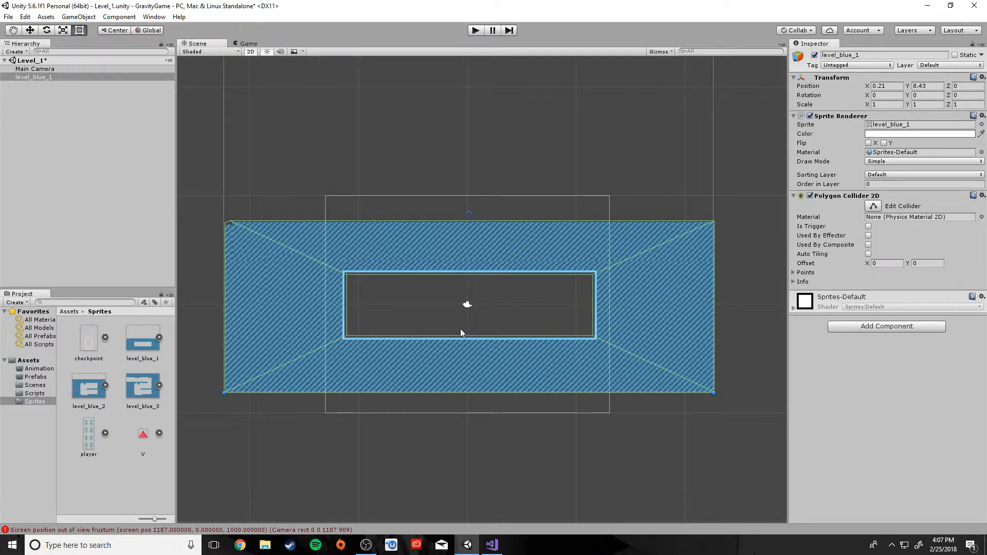
# Zoom in on the level frame and reselect level_blue_1 to show its collider
pyautogui.scroll(3, 461, 330)
pyautogui.moveTo(331, 322); pyautogui.dragTo(493, 374, button='middle')
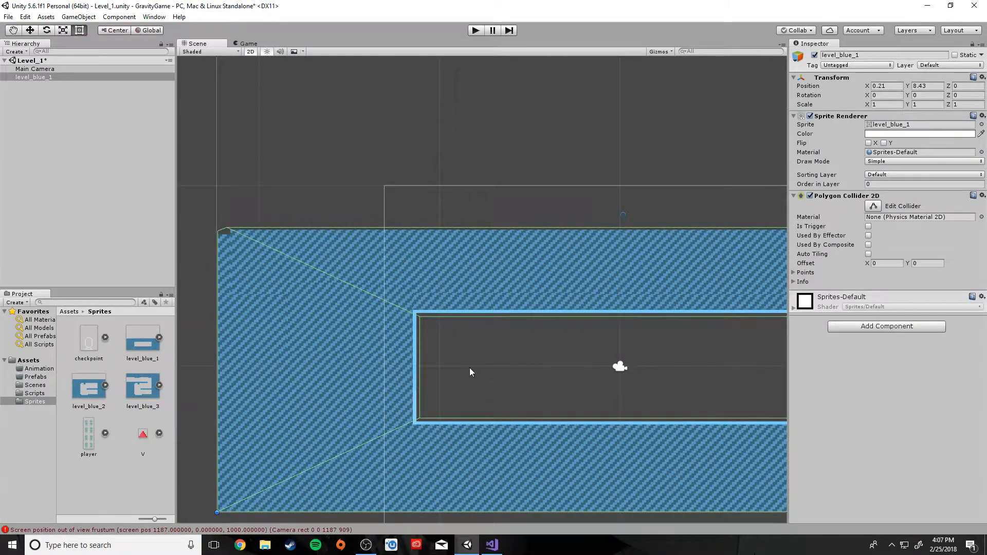
pyautogui.scroll(2, 467, 370)
pyautogui.moveTo(427, 381); pyautogui.dragTo(437, 292, button='middle')
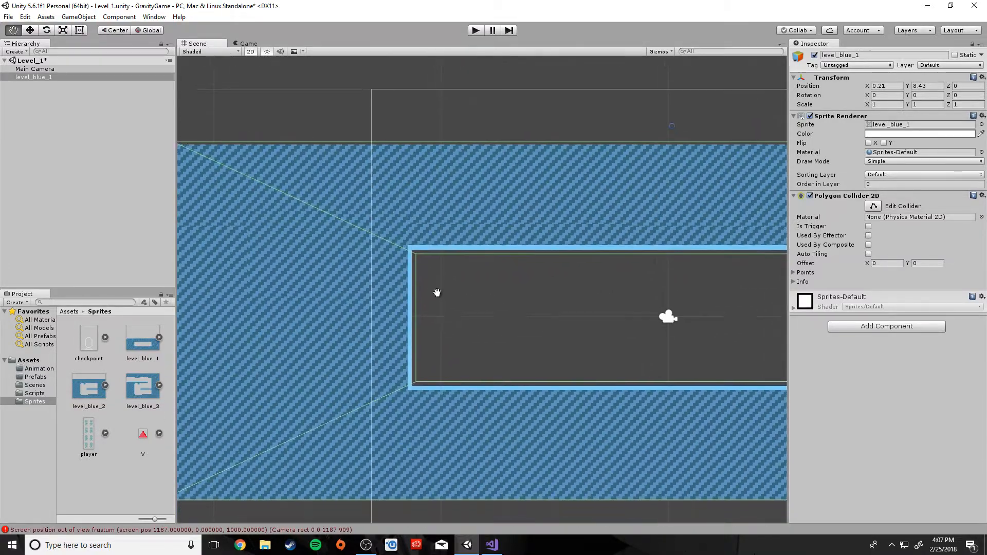
pyautogui.moveTo(449, 354); pyautogui.dragTo(445, 295, button='middle')
pyautogui.moveTo(434, 242); pyautogui.dragTo(427, 307, button='middle')
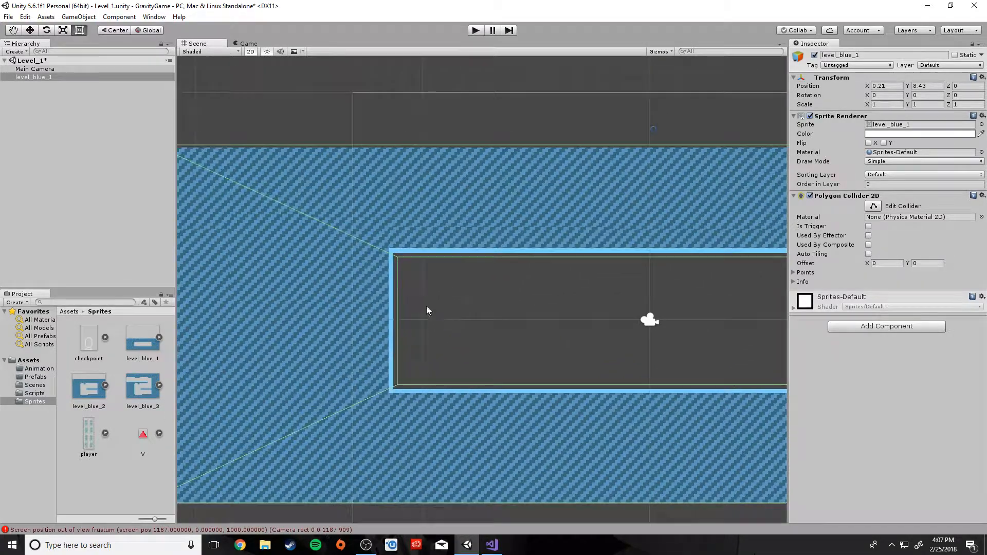
pyautogui.click(400, 257)
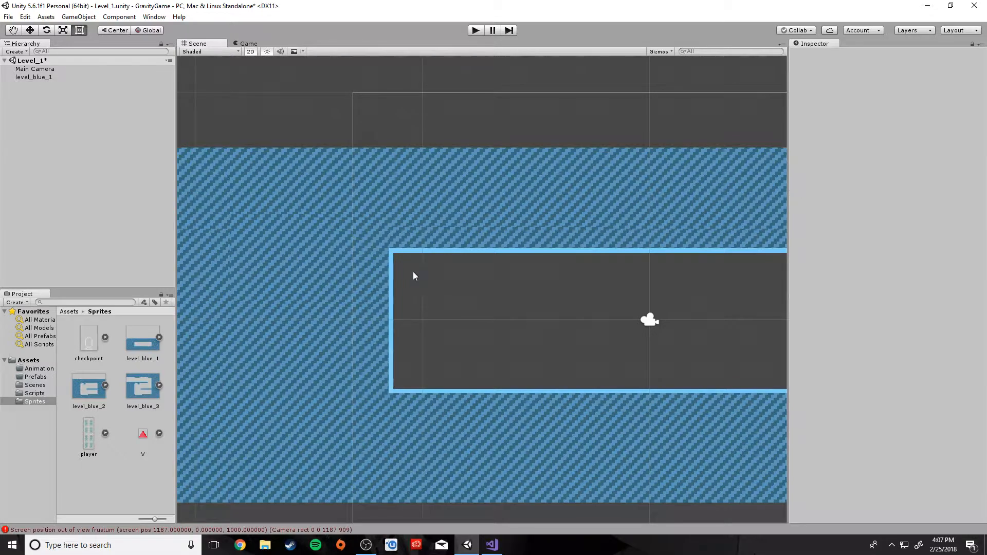
pyautogui.click(320, 199)
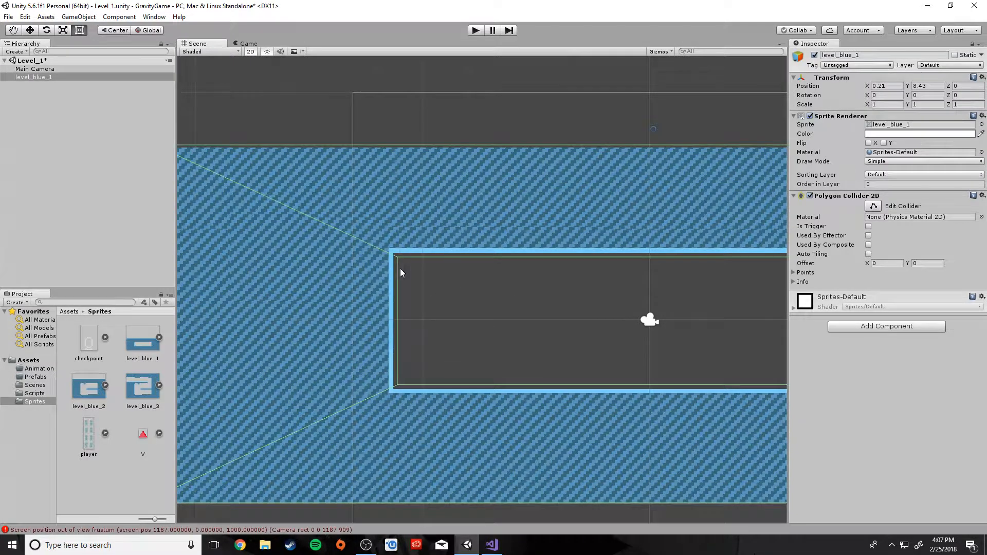
# In Edit Collider mode, snap the inner top-left and bottom-left vertices to the light blue border
pyautogui.click(873, 207)
pyautogui.press('f')
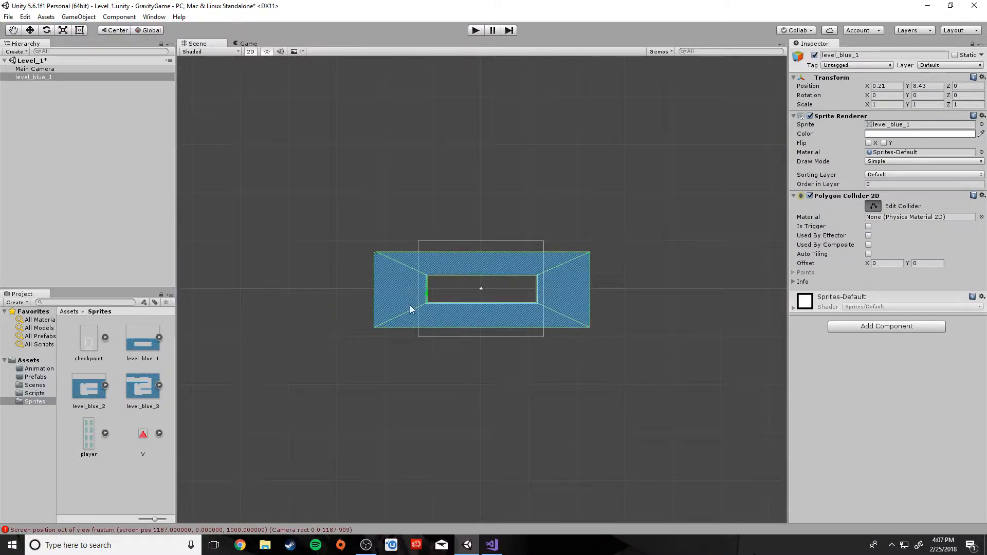
pyautogui.scroll(10, 405, 319)
pyautogui.moveTo(359, 279); pyautogui.dragTo(481, 334, button='middle')
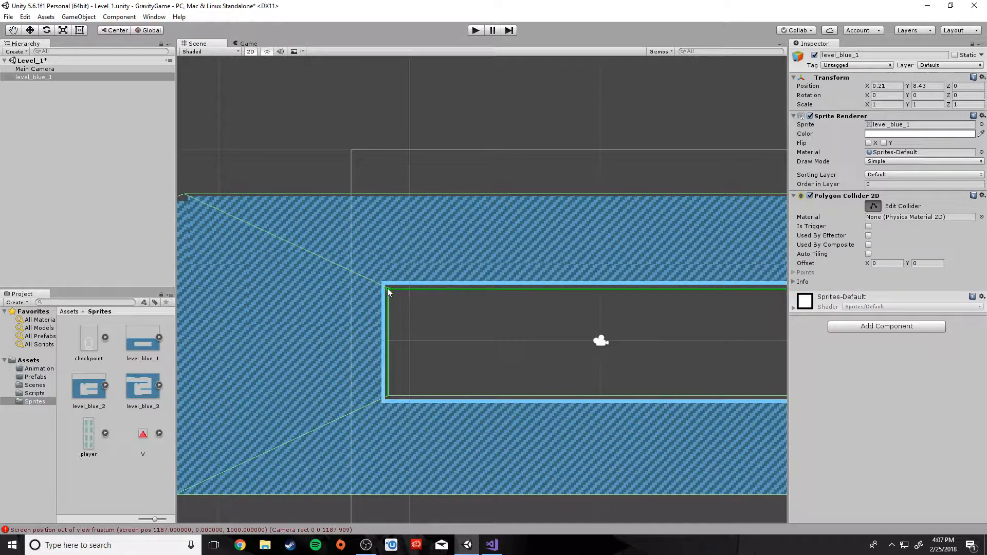
pyautogui.moveTo(388, 289); pyautogui.dragTo(384, 283)
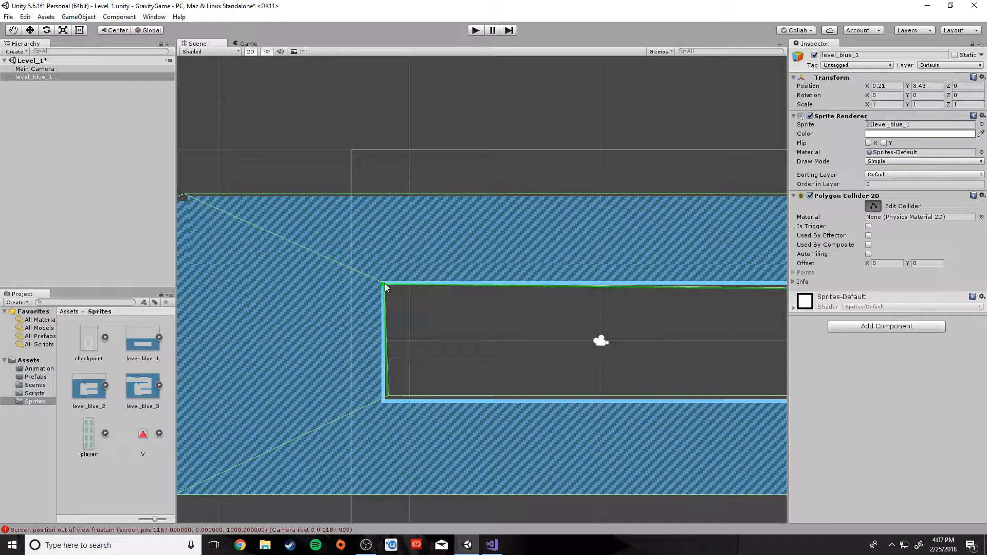
pyautogui.moveTo(387, 397); pyautogui.dragTo(383, 402)
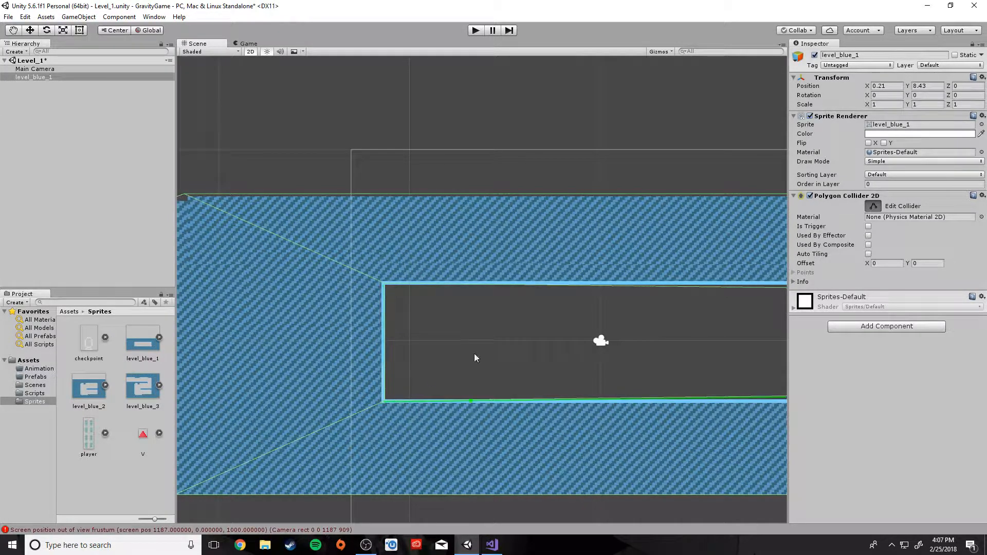
# Snap the inner top-right and bottom-right vertices to the border corners, then review the collider
pyautogui.moveTo(474, 353); pyautogui.dragTo(306, 357, button='middle')
pyautogui.moveTo(618, 306); pyautogui.dragTo(624, 300)
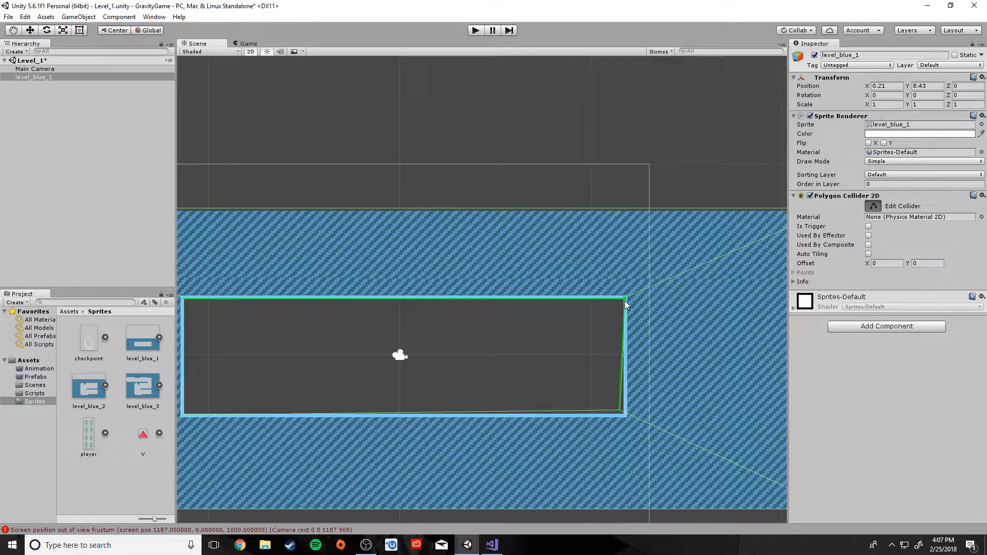
pyautogui.moveTo(620, 410); pyautogui.dragTo(625, 415)
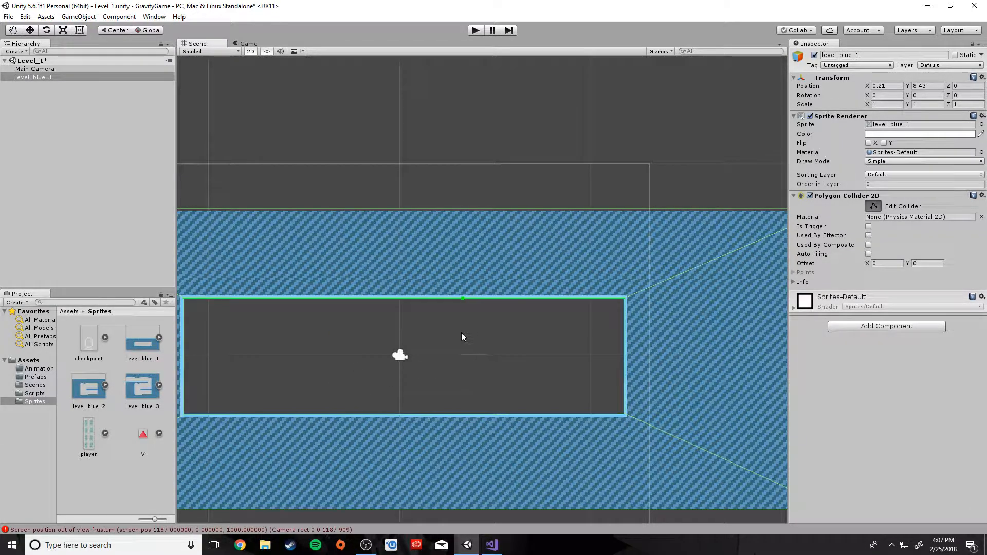
pyautogui.moveTo(374, 394); pyautogui.dragTo(424, 361, button='middle')
pyautogui.scroll(-3, 425, 361)
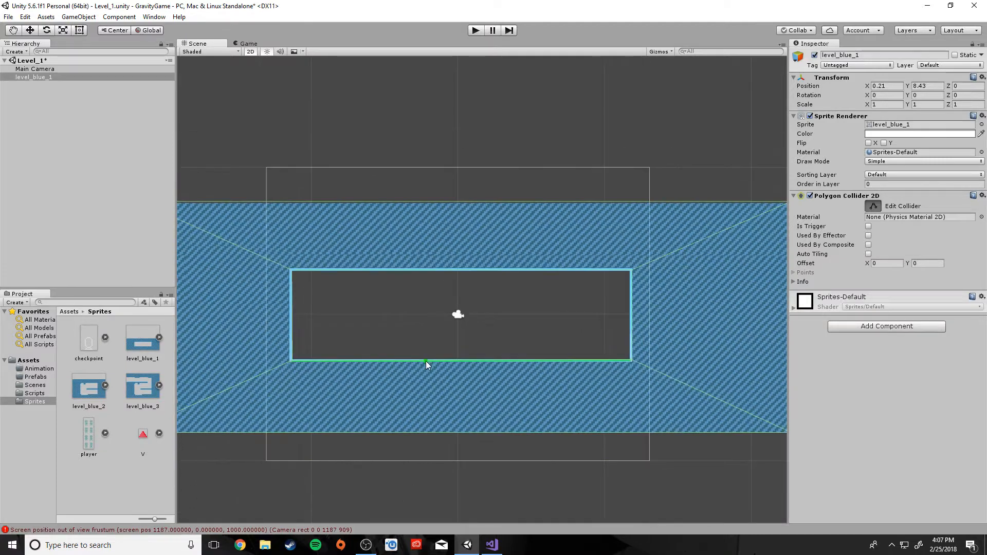
pyautogui.click(664, 465)
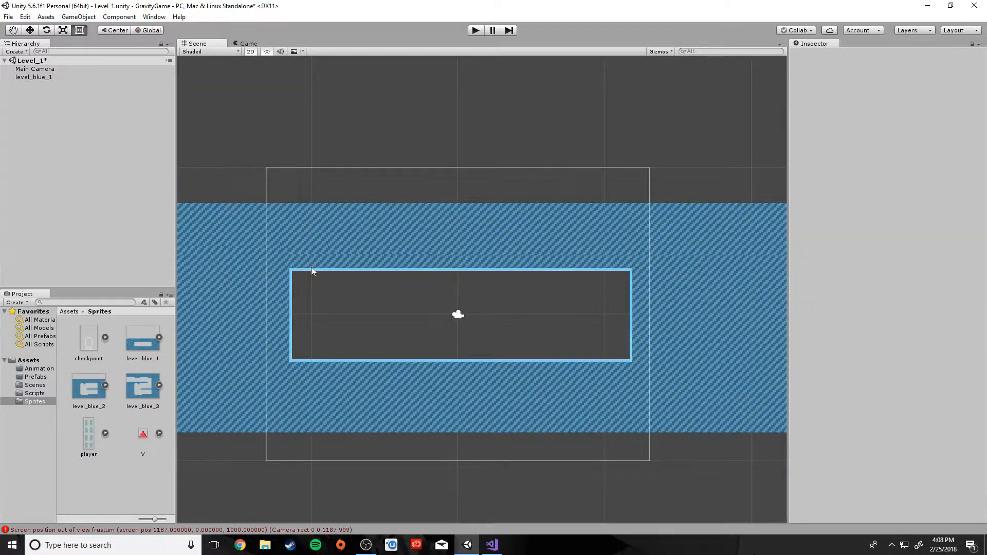
pyautogui.click(330, 250)
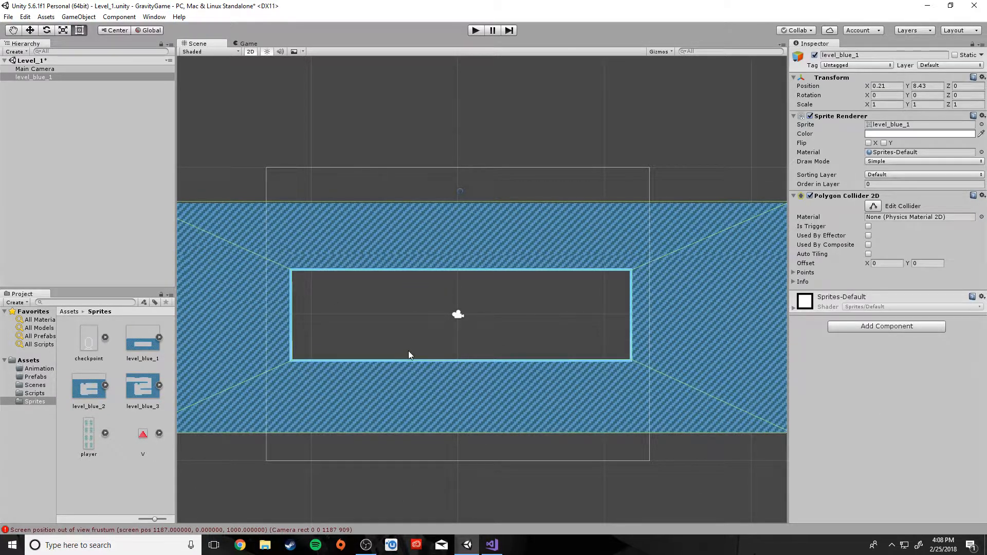
pyautogui.scroll(2, 421, 445)
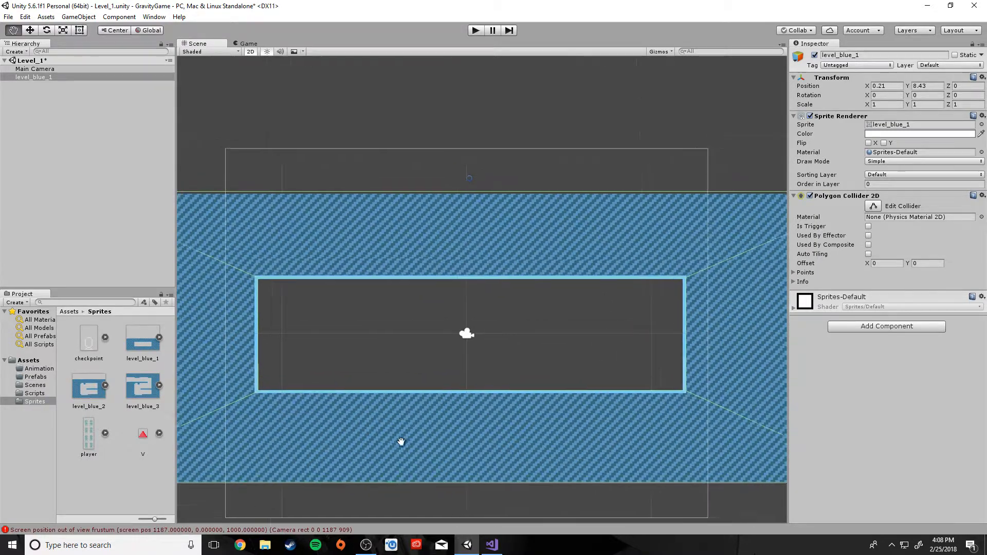
pyautogui.moveTo(407, 448); pyautogui.dragTo(418, 420, button='middle')
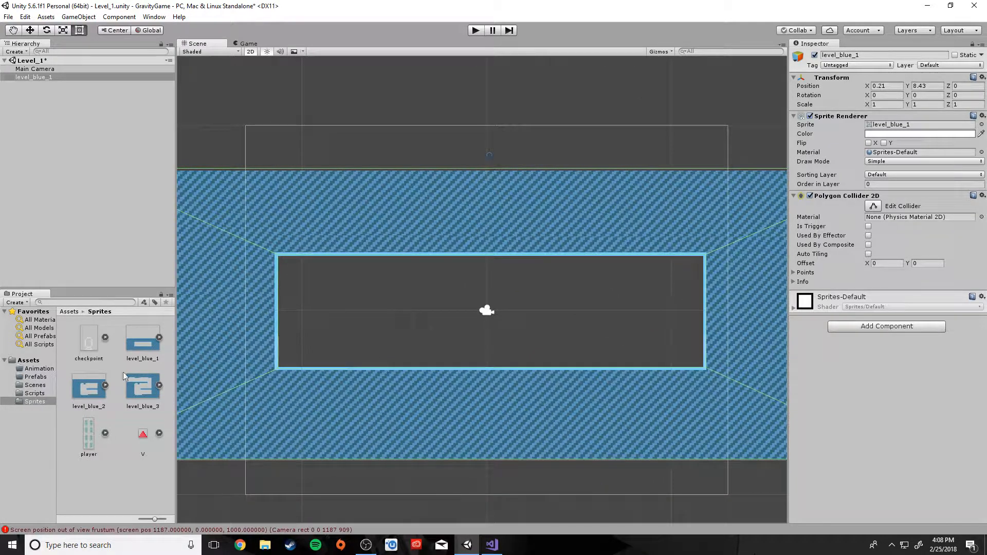
# Select the checkpoint sprite, enter 16 Pixels Per Unit and choose Point (no filter)
pyautogui.click(87, 344)
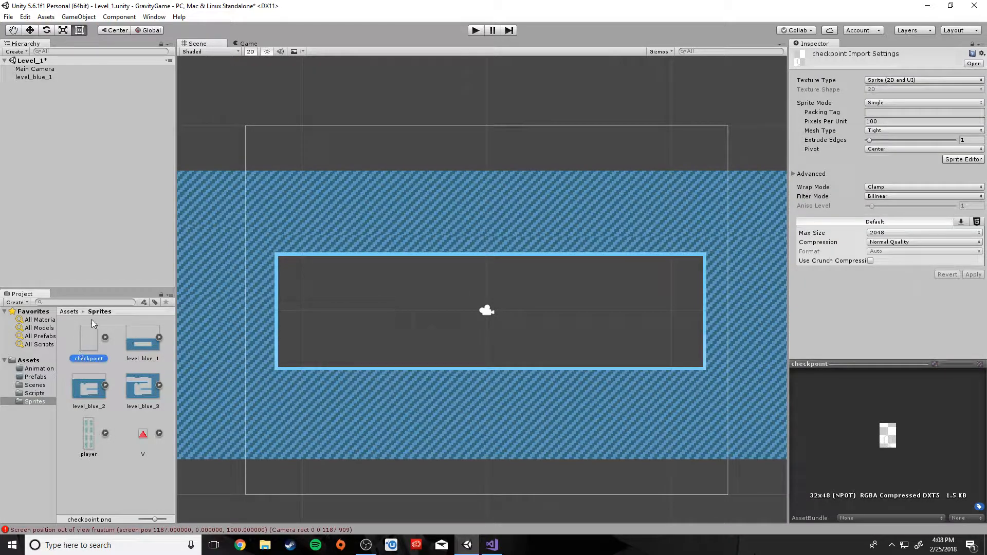
pyautogui.moveTo(89, 341)
pyautogui.mouseDown()
pyautogui.moveTo(130, 363)
pyautogui.moveTo(656, 364)
pyautogui.moveTo(661, 353)
pyautogui.moveTo(211, 320)
pyautogui.moveTo(96, 339)
pyautogui.mouseUp()
pyautogui.click(900, 120)
pyautogui.write('16')
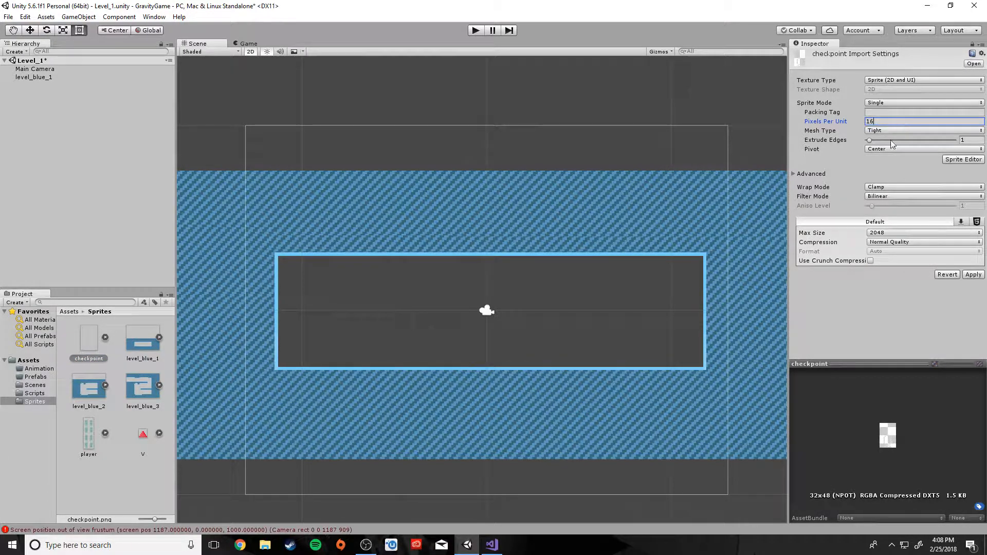
pyautogui.click(884, 199)
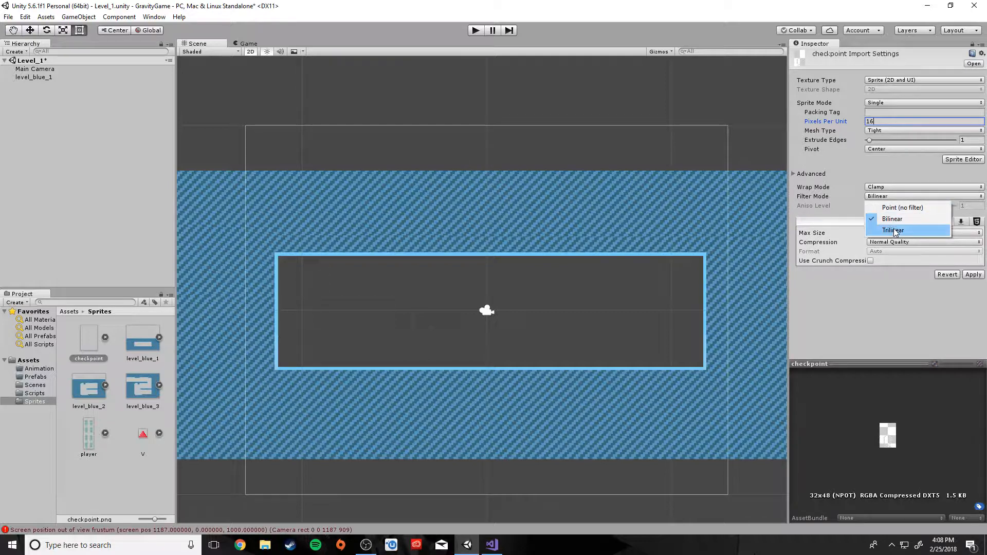
pyautogui.click(889, 207)
# Apply the checkpoint import settings, place a checkpoint at the level's bottom-right, then select the player sprite
pyautogui.click(972, 275)
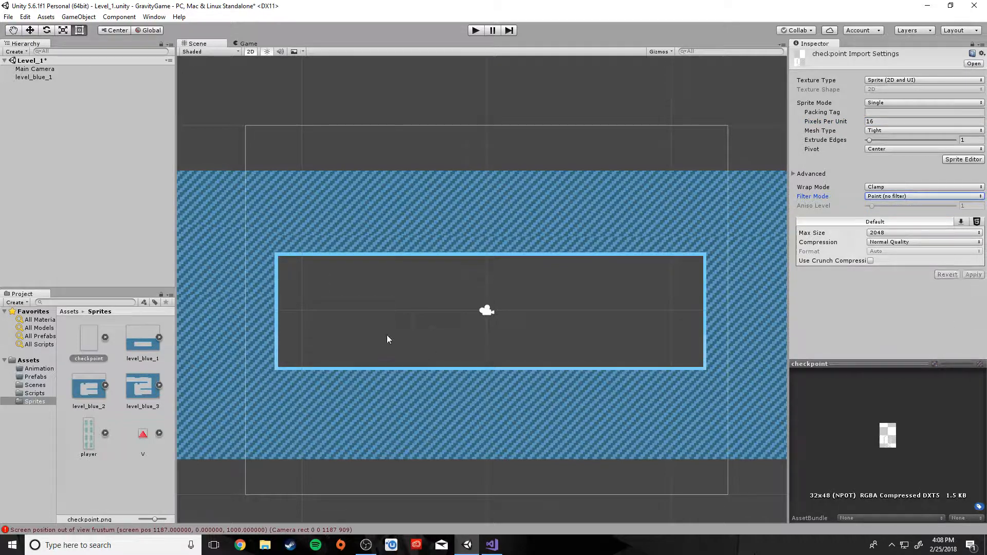
pyautogui.moveTo(93, 345); pyautogui.dragTo(685, 345)
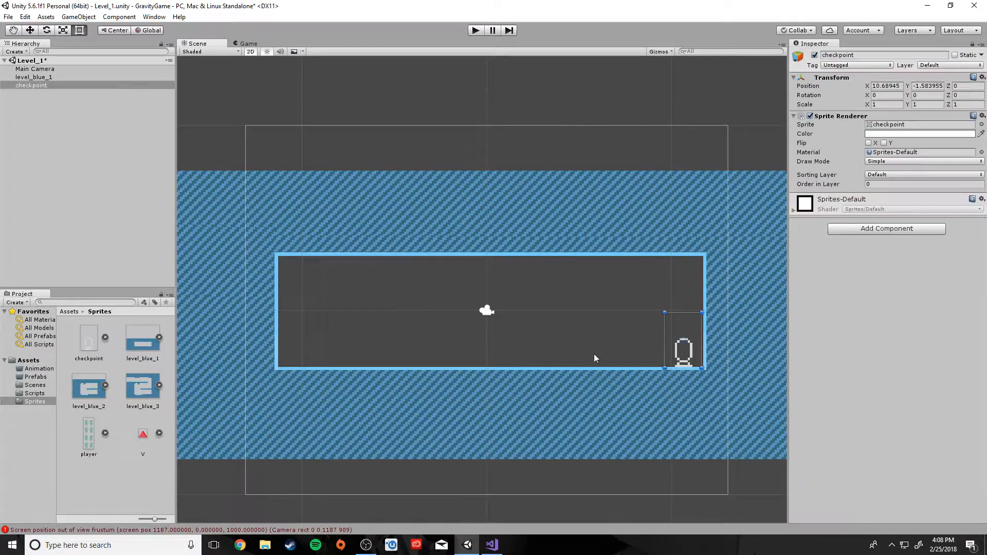
pyautogui.click(84, 434)
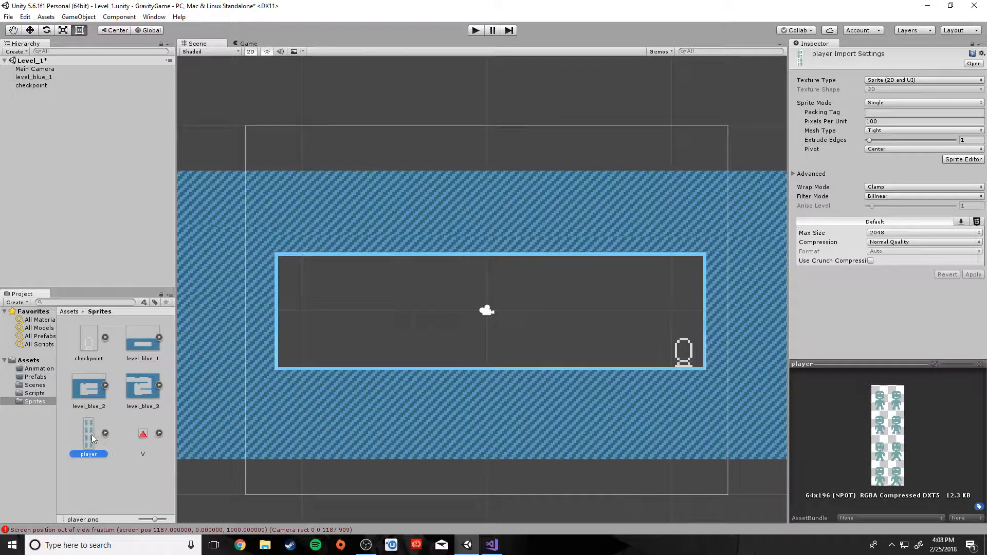
# Import the player sheet as Multiple sprites at 16 pixels per unit with Point filtering, then open Sprite Editor
pyautogui.click(889, 103)
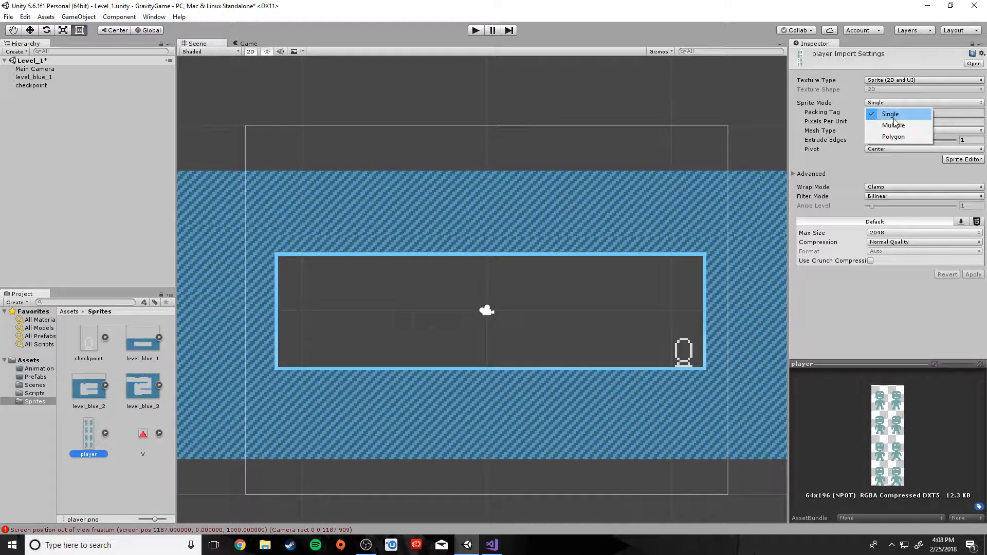
pyautogui.click(893, 125)
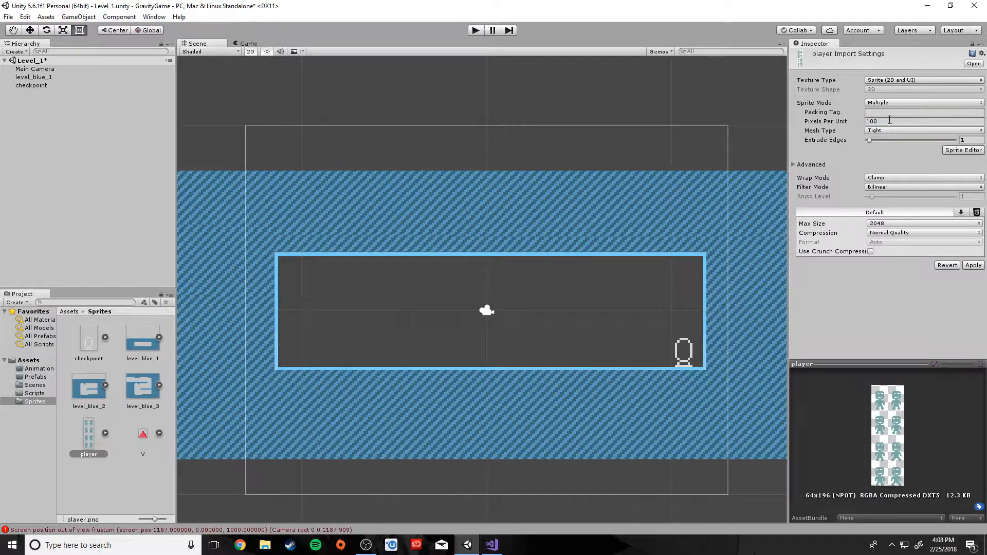
pyautogui.click(888, 121)
pyautogui.write('16')
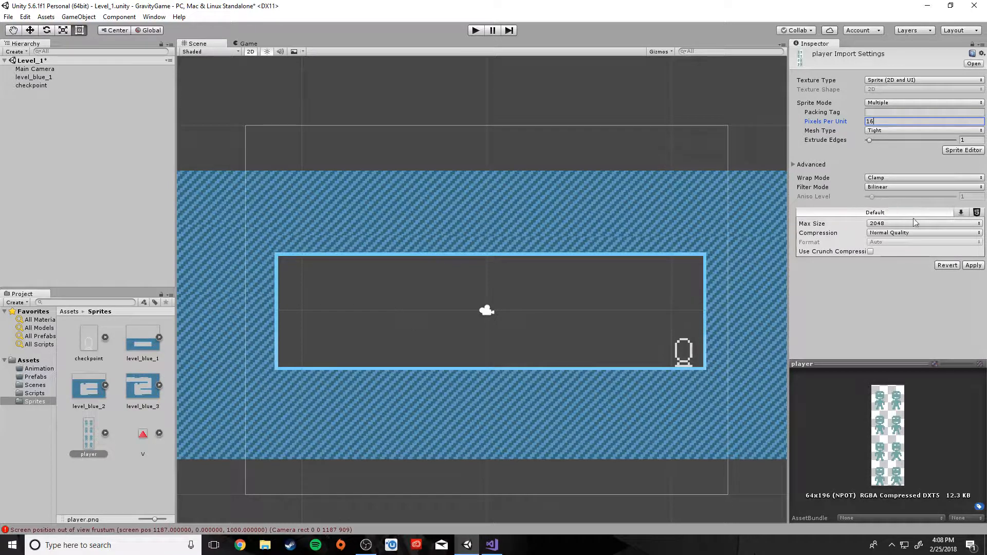
pyautogui.click(884, 187)
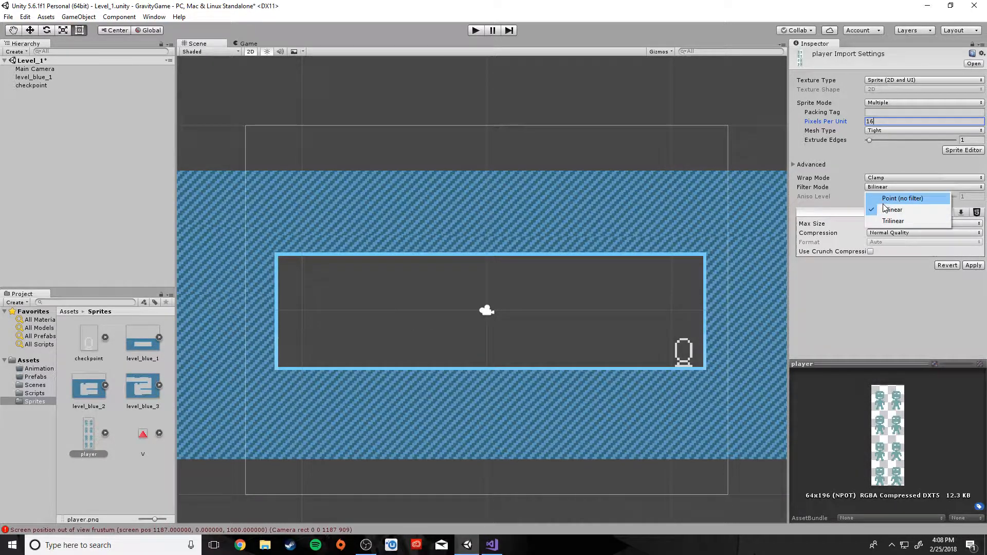
pyautogui.click(894, 199)
pyautogui.click(973, 265)
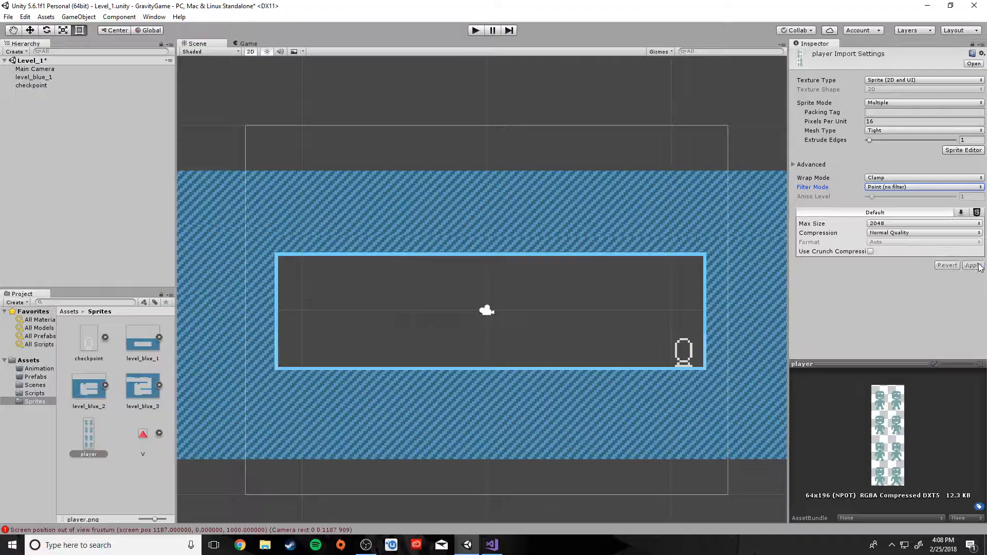
pyautogui.click(959, 150)
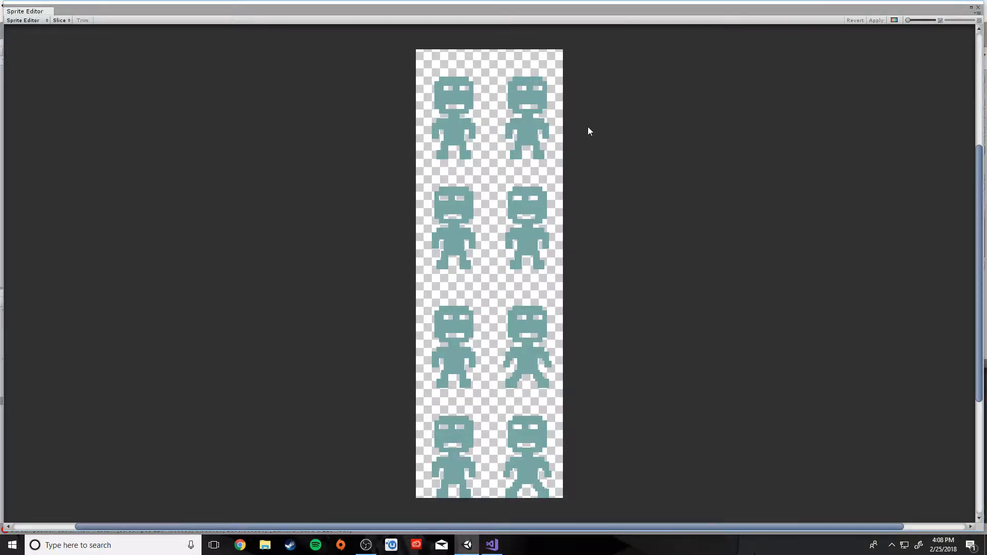
# Auto-slice the player sheet into frames, apply the slices and close the Sprite Editor
pyautogui.click(60, 21)
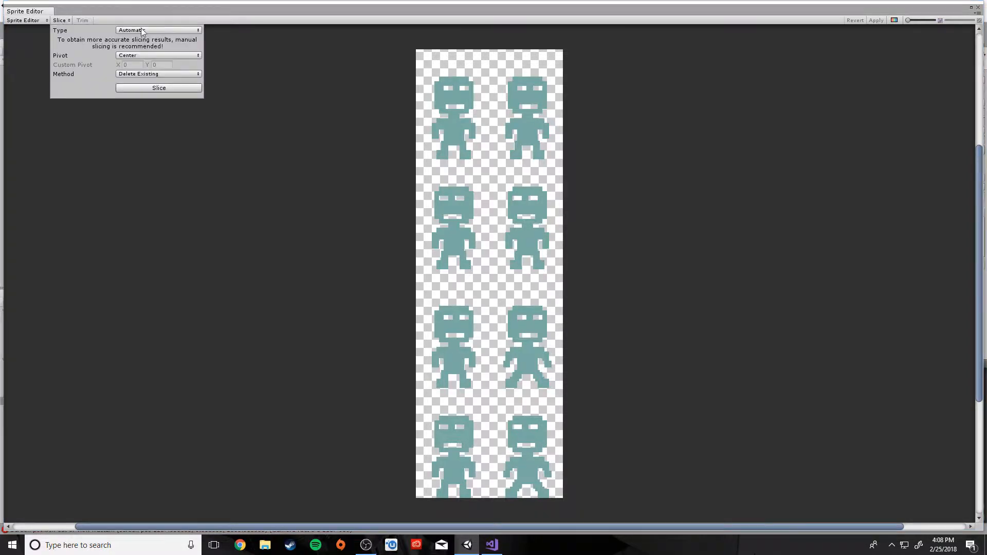
pyautogui.click(154, 89)
pyautogui.scroll(5, 473, 221)
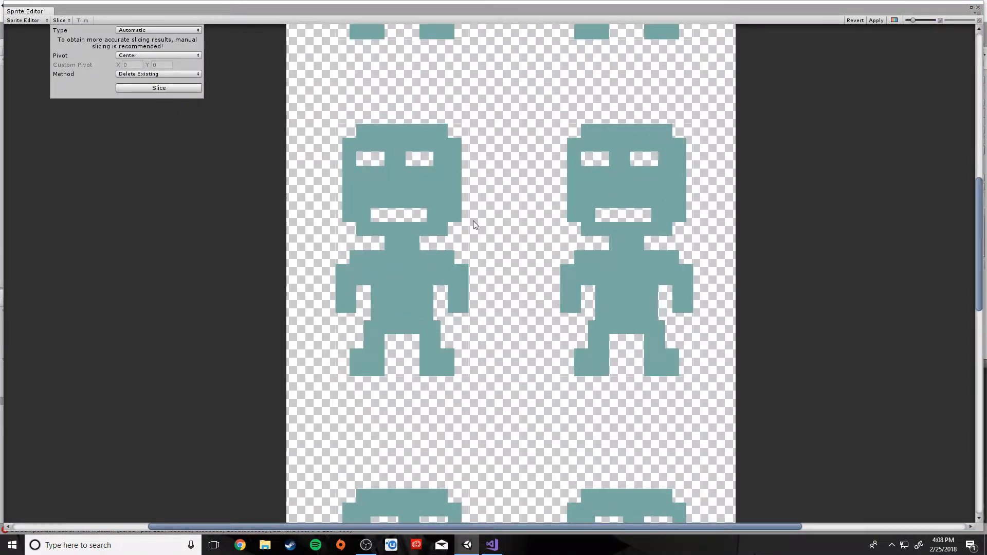
pyautogui.scroll(-5, 473, 220)
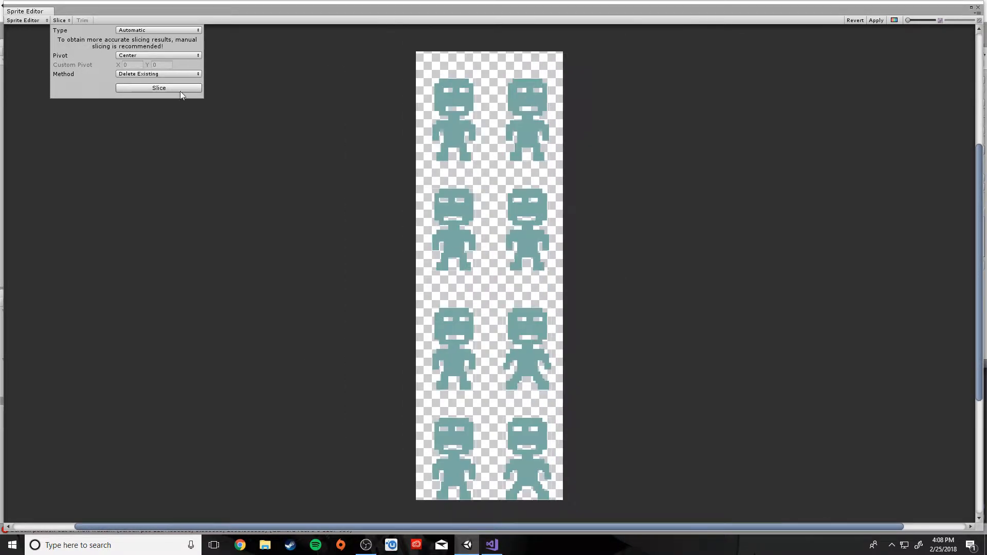
pyautogui.click(151, 90)
pyautogui.click(877, 21)
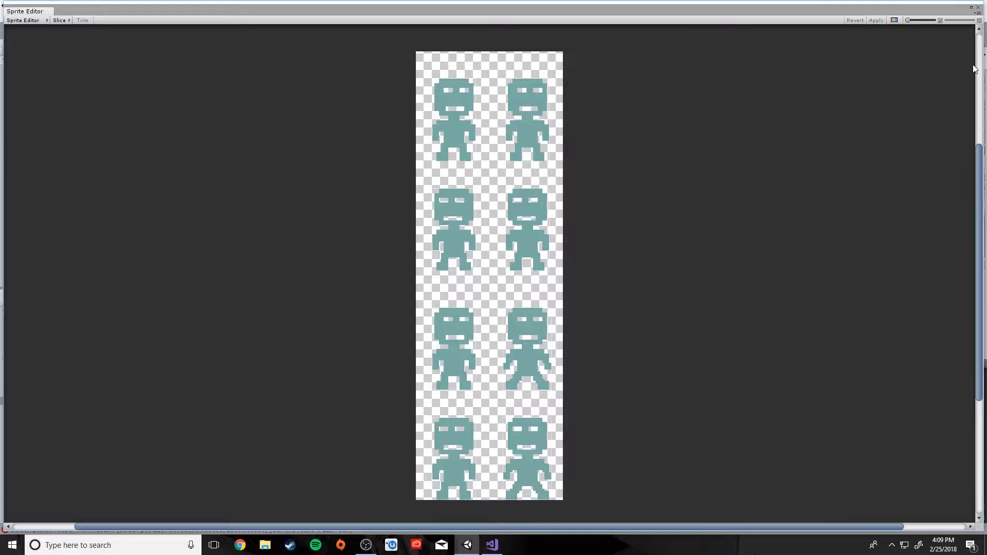
pyautogui.click(977, 7)
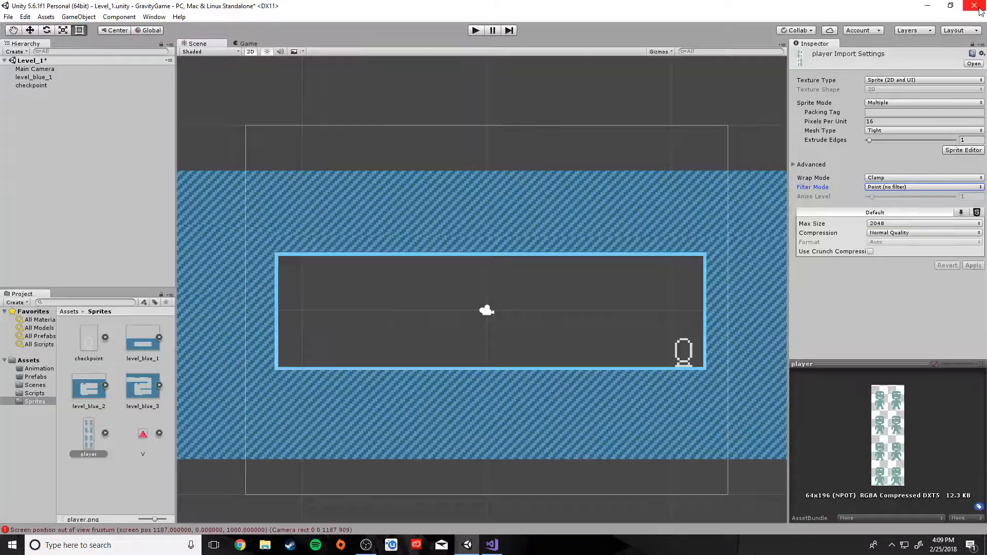
# Drag the player_0 and player_1 frames from the expanded player sheet into the scene
pyautogui.click(105, 433)
pyautogui.scroll(-2, 107, 442)
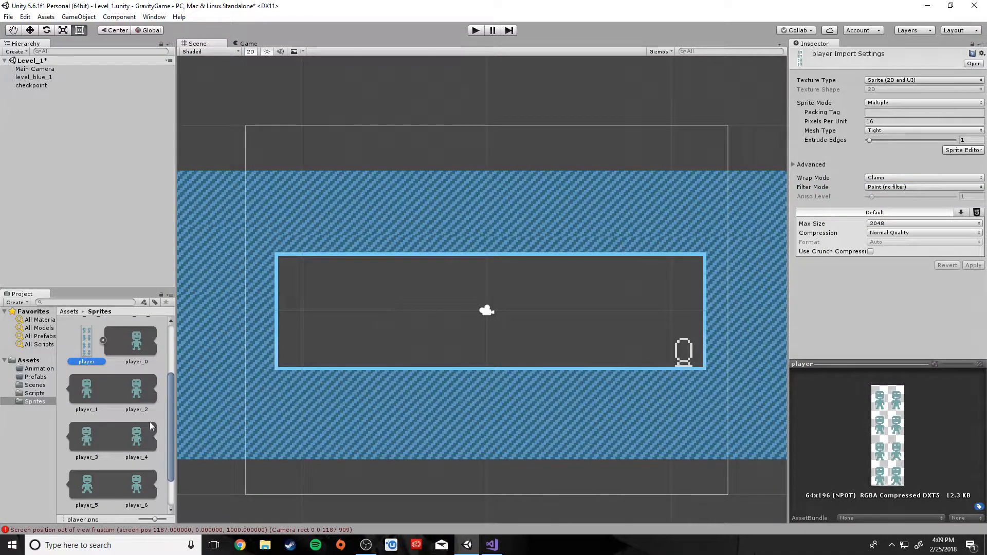
pyautogui.scroll(2, 143, 429)
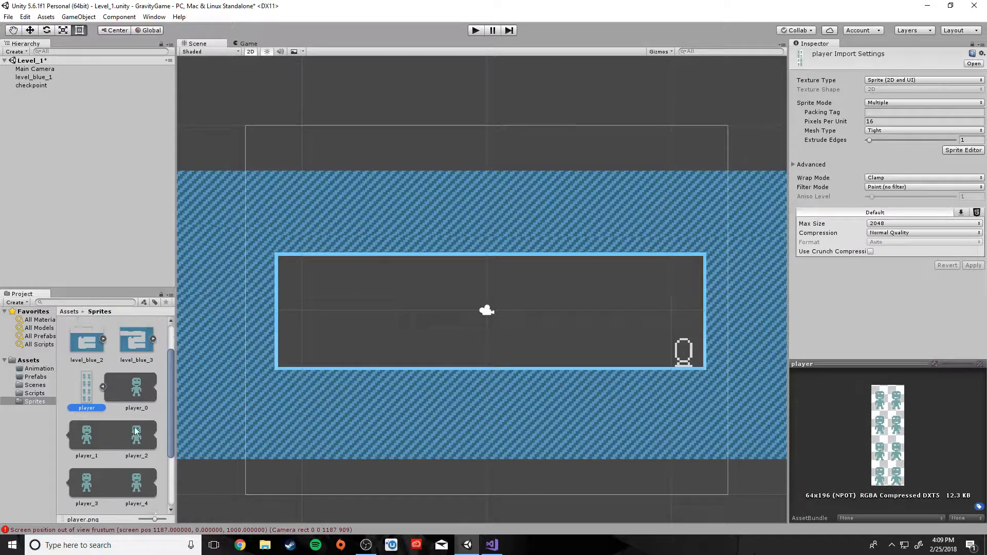
pyautogui.scroll(-1, 134, 428)
pyautogui.click(133, 362)
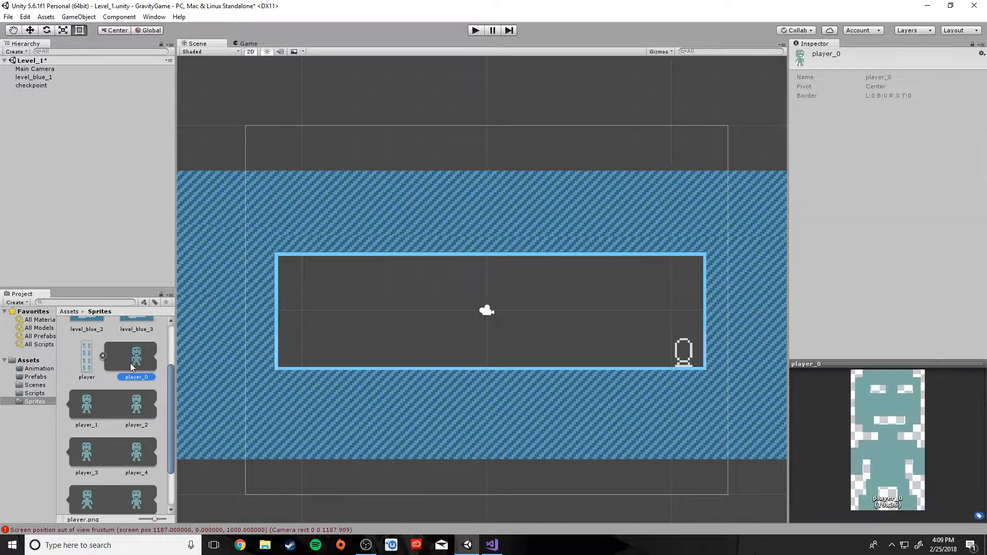
pyautogui.keyDown('ctrl'); pyautogui.click(86, 407); pyautogui.keyUp('ctrl')
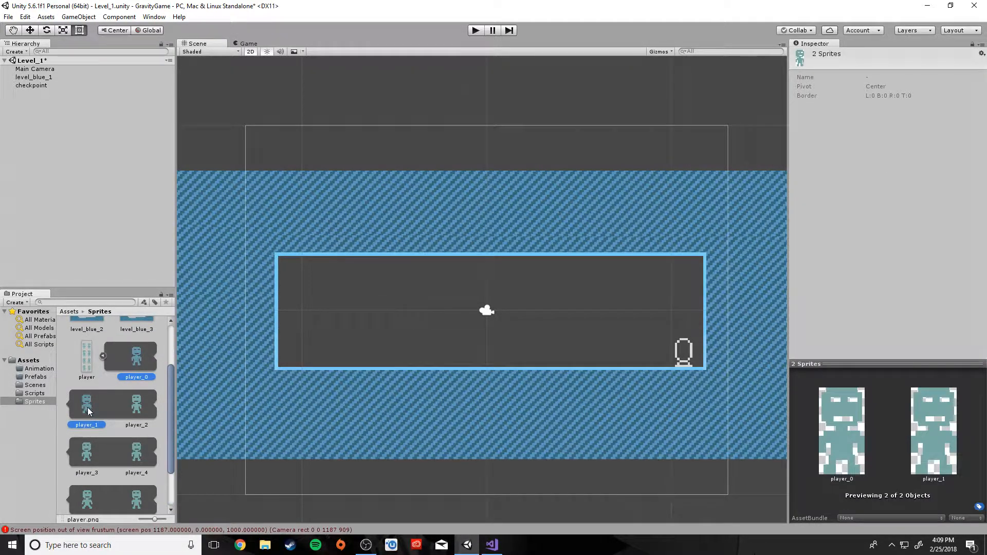
pyautogui.moveTo(137, 361); pyautogui.dragTo(586, 347)
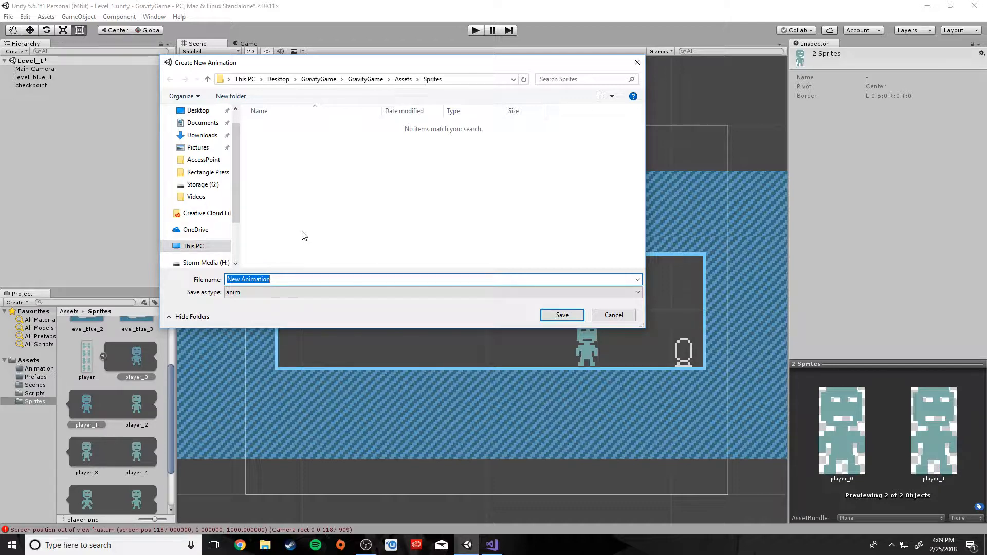
# Save the new animation as IdleLeft in Assets/Animation
pyautogui.write('IdleLeft')
pyautogui.click(403, 79)
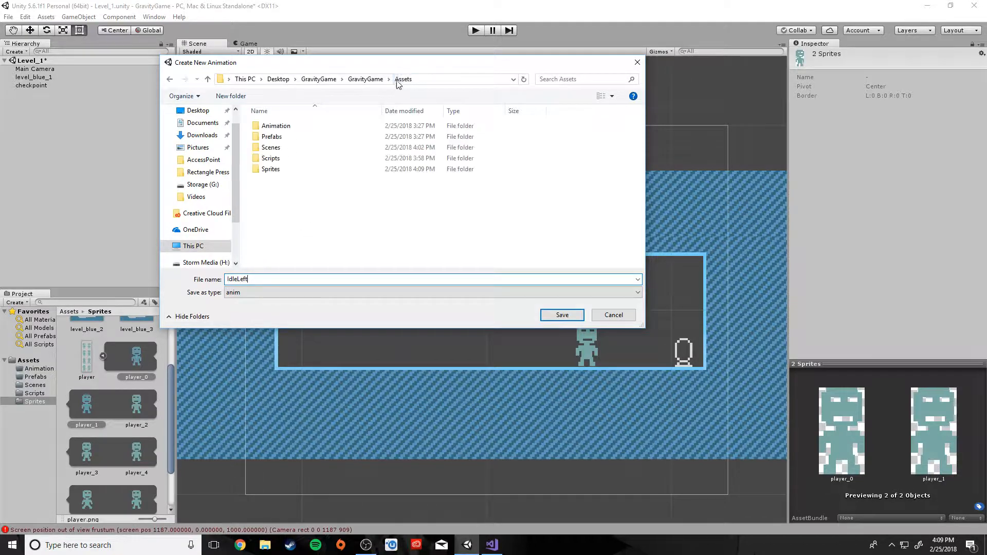
pyautogui.doubleClick(276, 126)
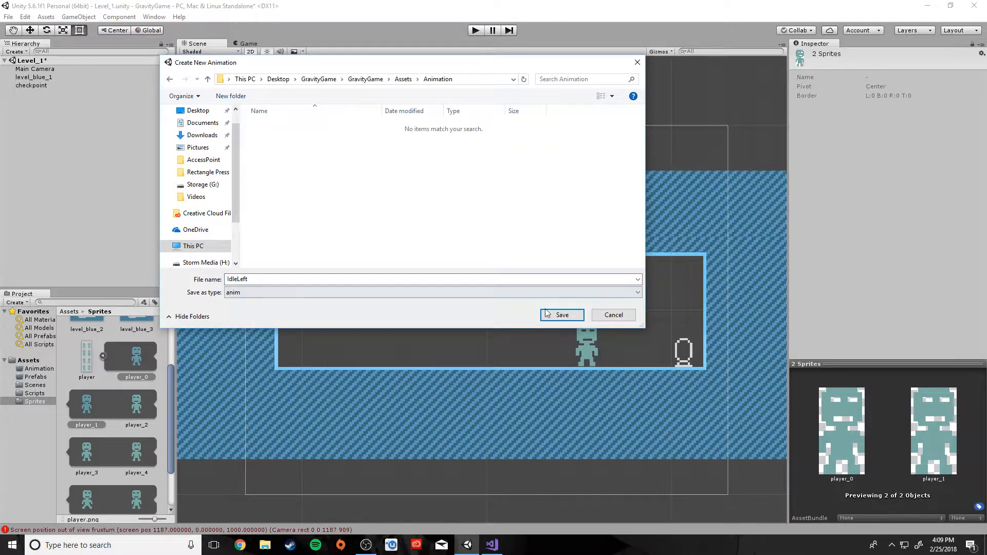
pyautogui.click(562, 314)
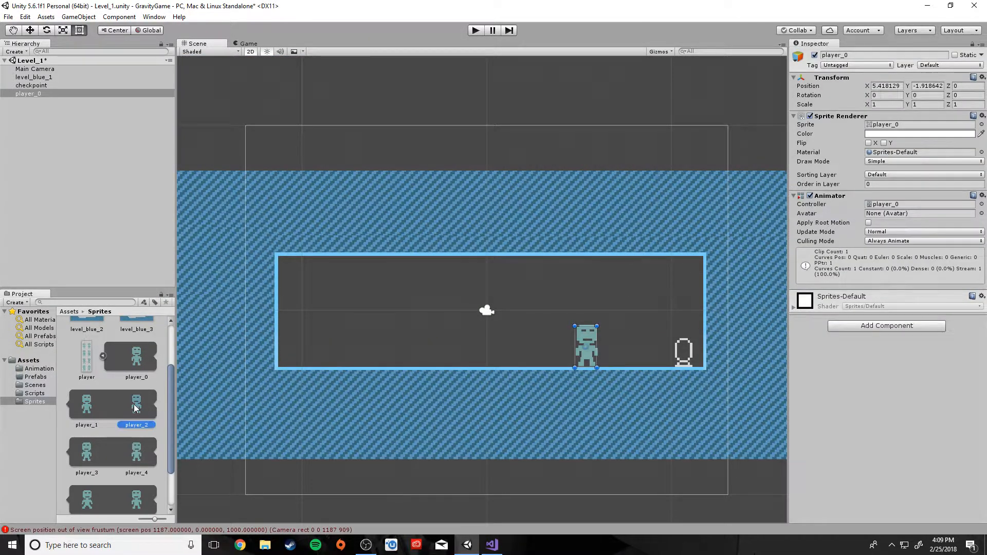
# Select the player_2 and player_3 sprites, then view the Animation folder
pyautogui.click(135, 408)
pyautogui.keyDown('ctrl'); pyautogui.click(87, 456); pyautogui.keyUp('ctrl')
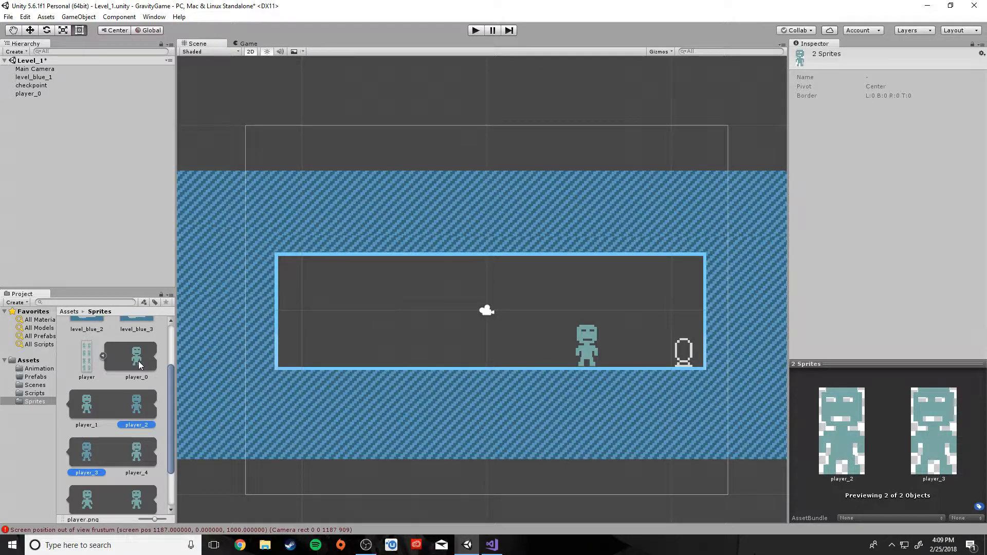
pyautogui.click(37, 369)
# Delete the IdleLeft animation and the player_0 controller from the Animation folder
pyautogui.click(109, 380)
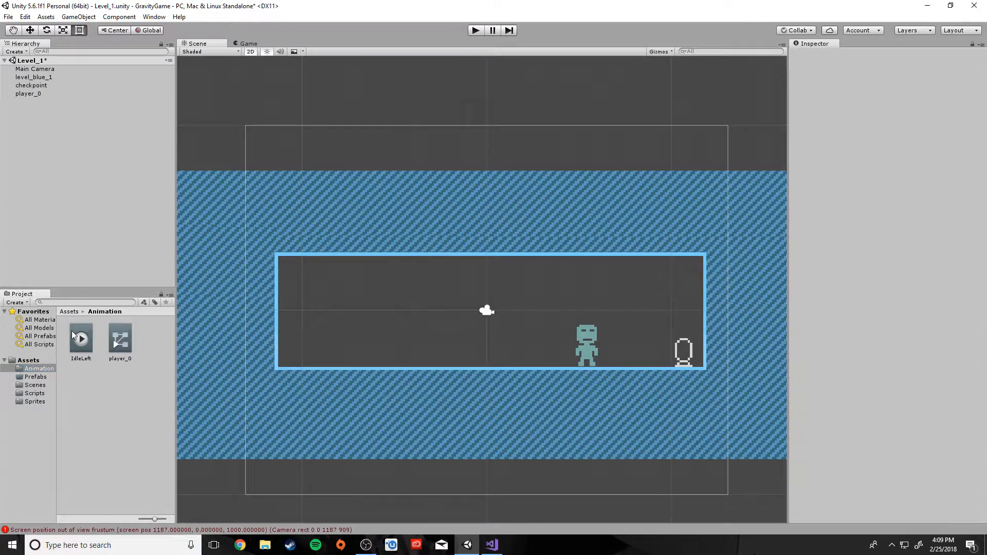
pyautogui.click(87, 347)
pyautogui.press('Delete')
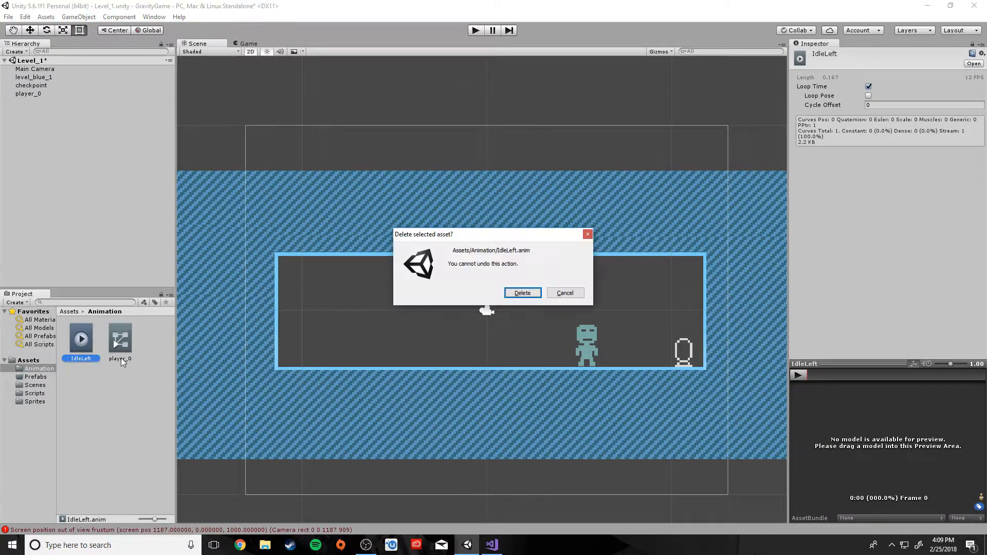
pyautogui.click(524, 293)
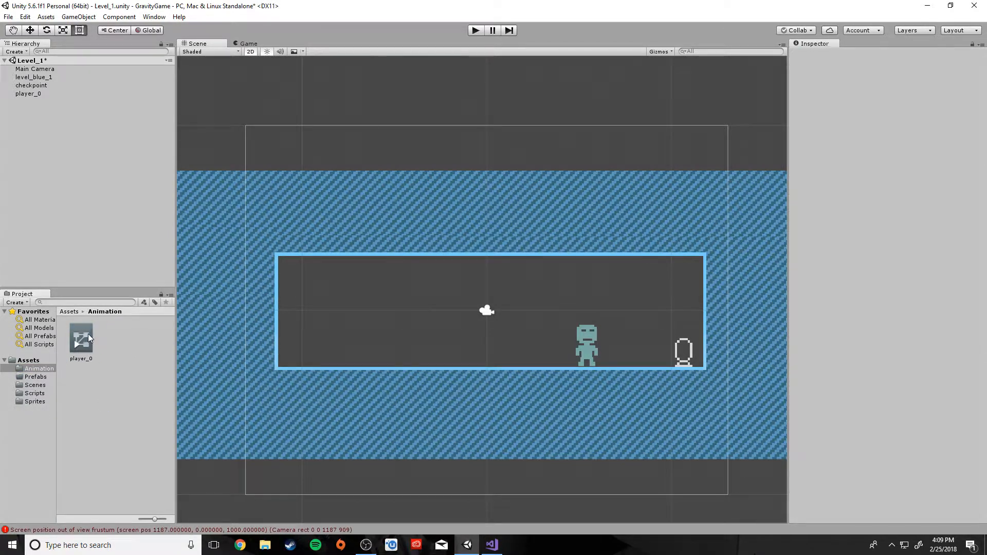
pyautogui.press('Delete')
pyautogui.click(521, 293)
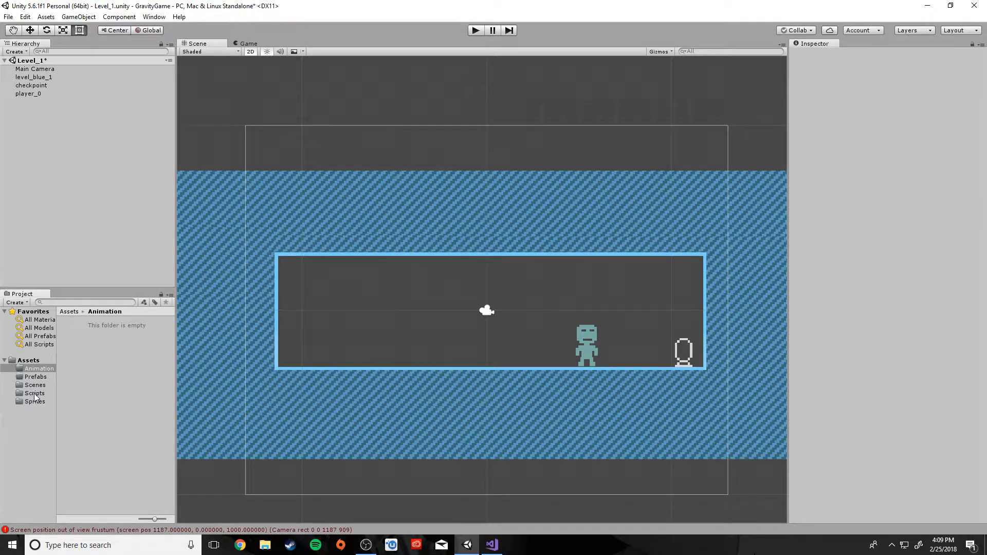
# Remove the player_0 object from the scene and select the player_0 sprite
pyautogui.click(35, 402)
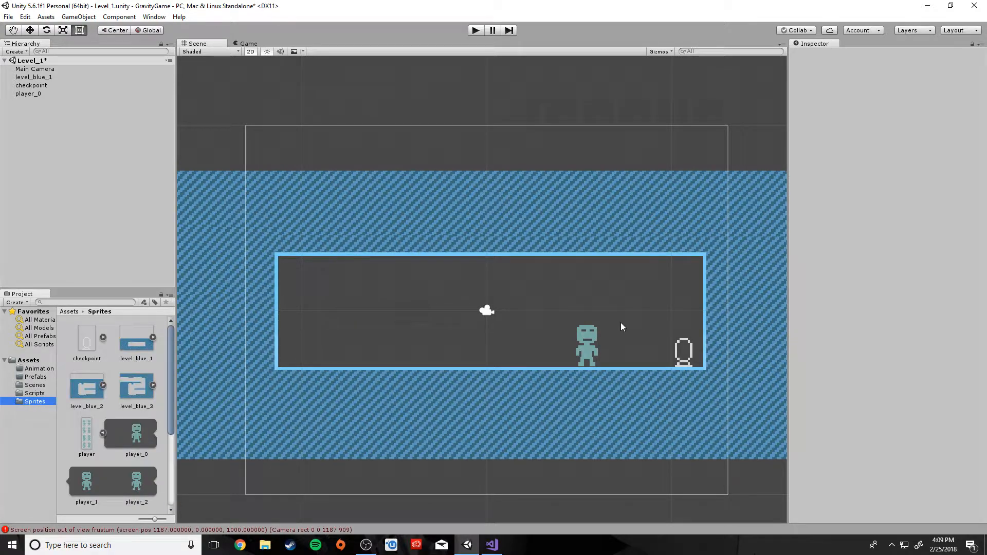
pyautogui.click(589, 348)
pyautogui.press('Delete')
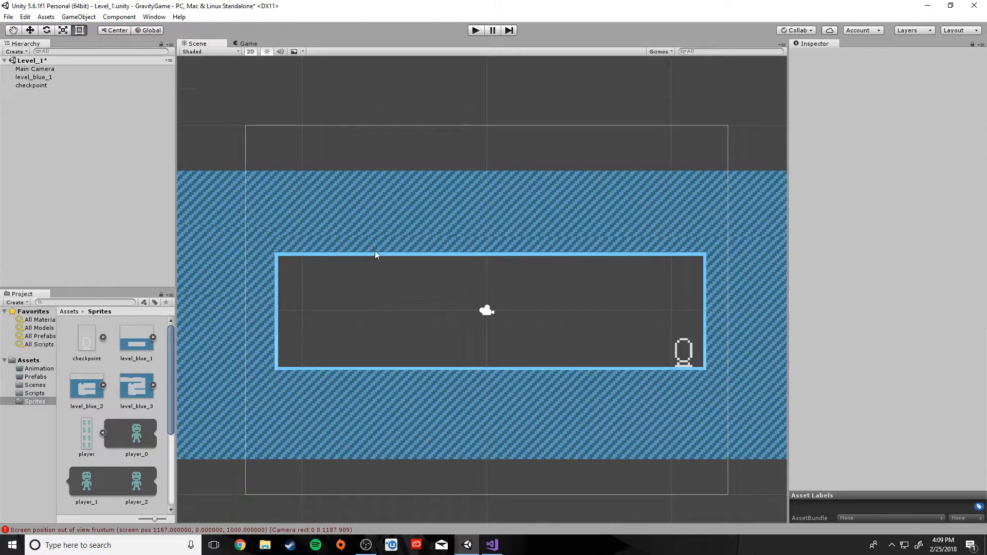
pyautogui.click(137, 436)
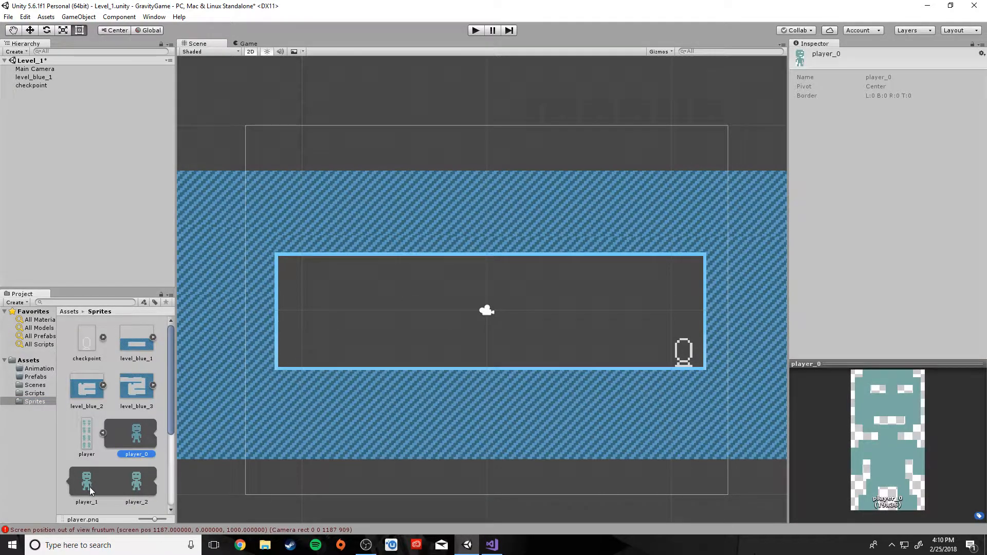
# Drag player_0 and player_1 into the scene and save the clip as IdleRight in Assets/Animation
pyautogui.keyDown('ctrl'); pyautogui.click(92, 479); pyautogui.keyUp('ctrl')
pyautogui.moveTo(142, 437); pyautogui.dragTo(577, 347)
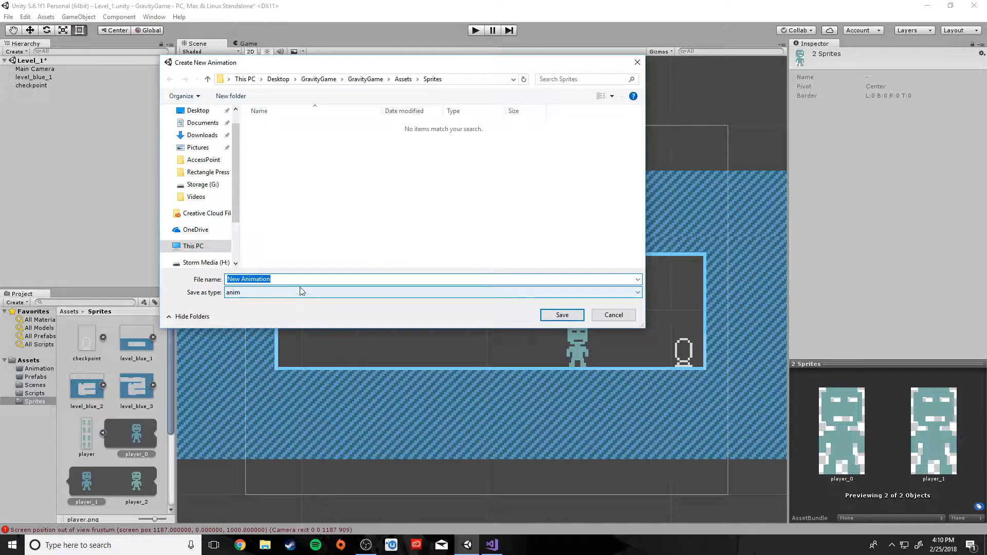
pyautogui.click(404, 80)
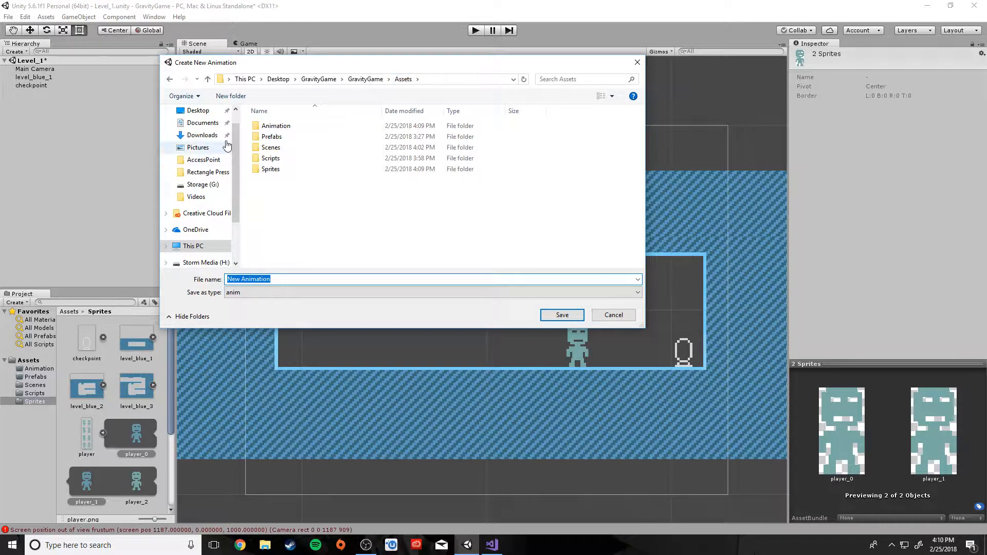
pyautogui.doubleClick(267, 125)
pyautogui.moveTo(270, 281); pyautogui.dragTo(204, 286)
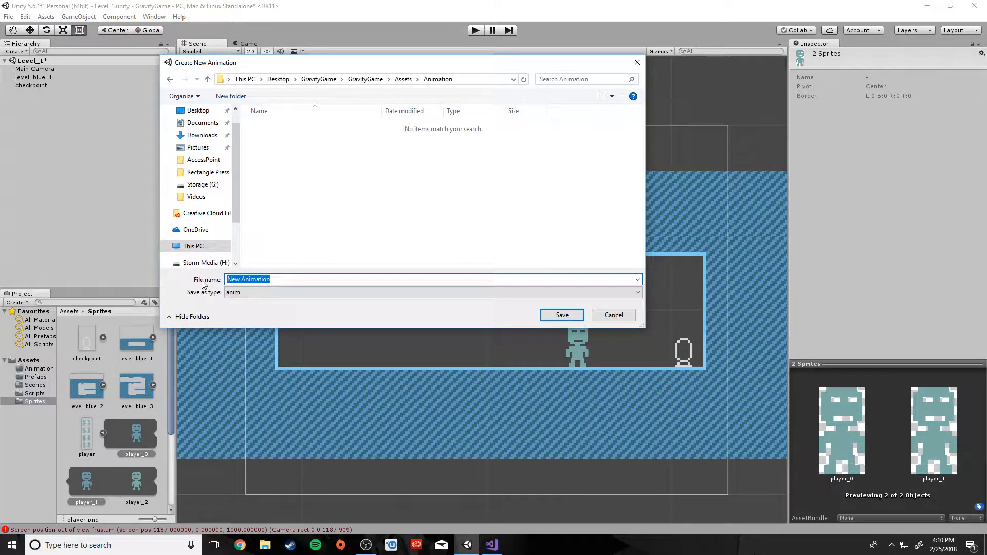
pyautogui.write('IdleRight')
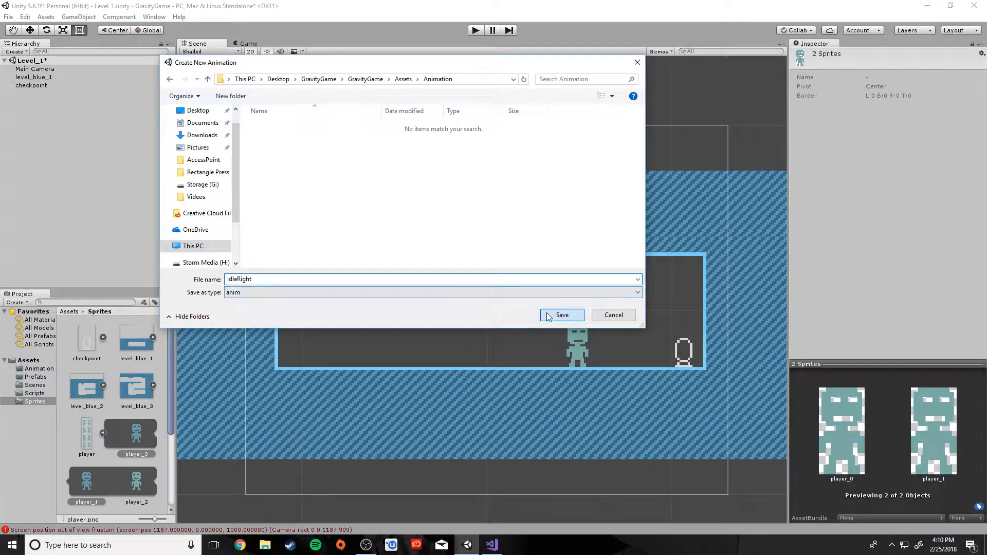
pyautogui.click(562, 315)
pyautogui.click(140, 485)
pyautogui.scroll(-3, 140, 485)
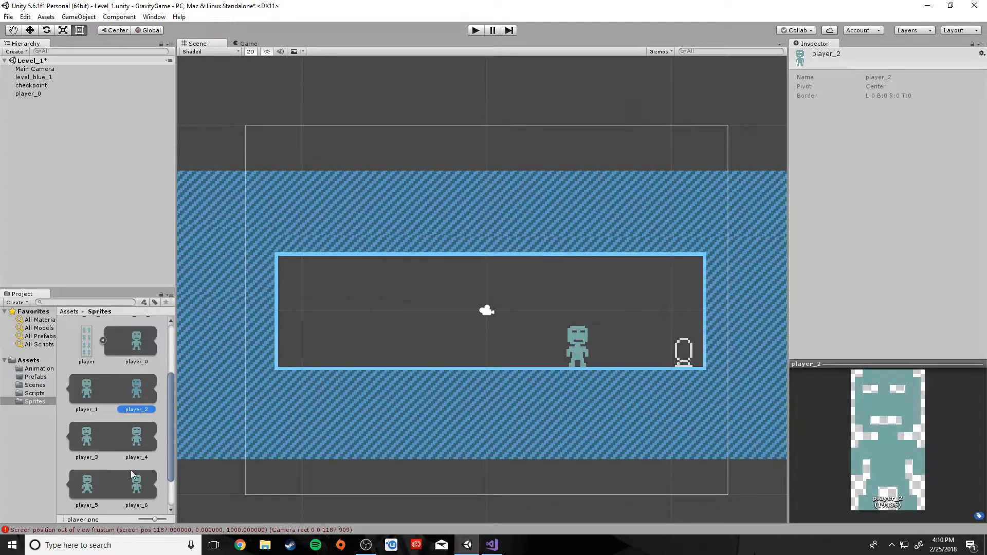
# Create an IdleLeft clip from player_2 and player_3, saved in Assets/Animation
pyautogui.keyDown('ctrl'); pyautogui.click(89, 441); pyautogui.keyUp('ctrl')
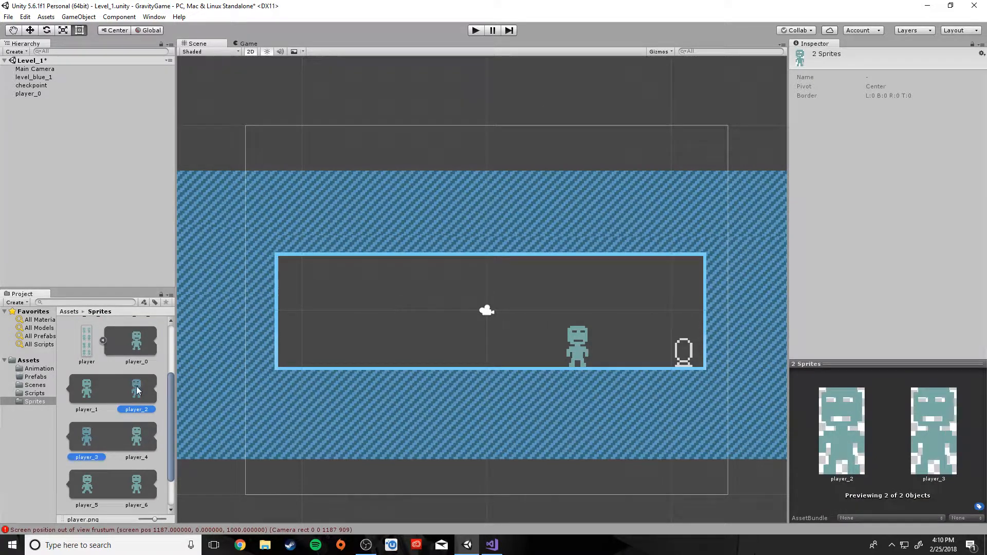
pyautogui.moveTo(139, 390); pyautogui.dragTo(395, 347)
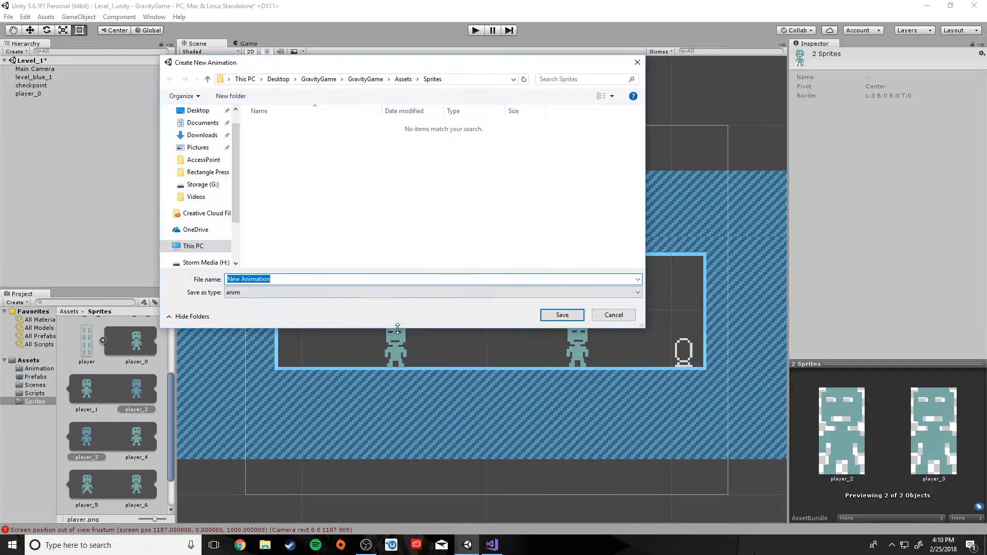
pyautogui.write('IdleLeft')
pyautogui.click(403, 79)
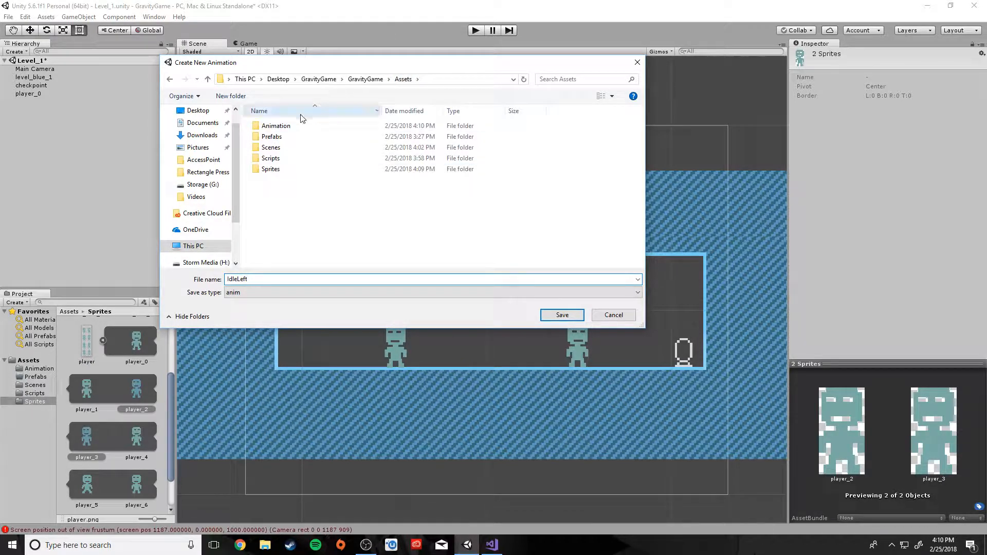
pyautogui.doubleClick(276, 125)
pyautogui.click(574, 315)
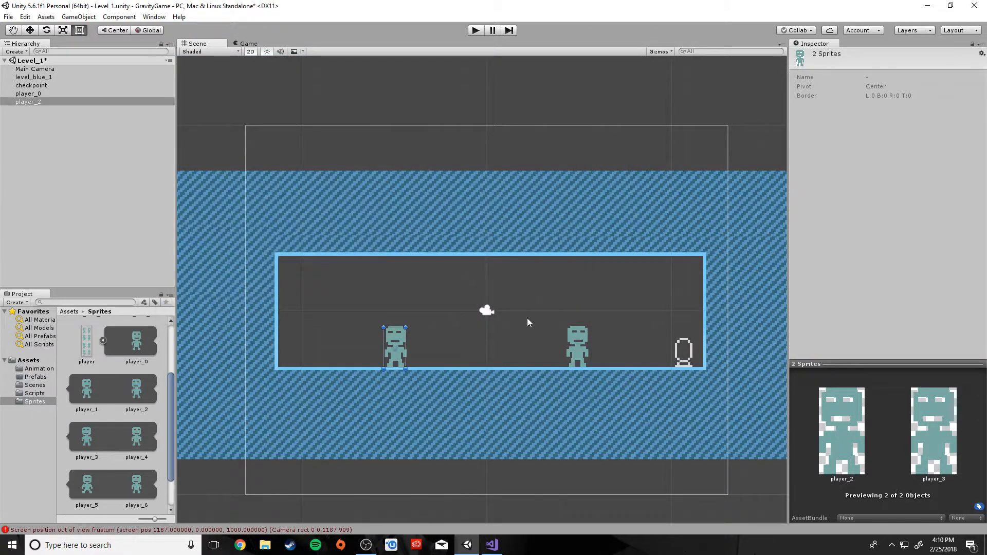
# Create a RunRight clip from player_4 and player_5, saved in Assets/Animation
pyautogui.click(142, 437)
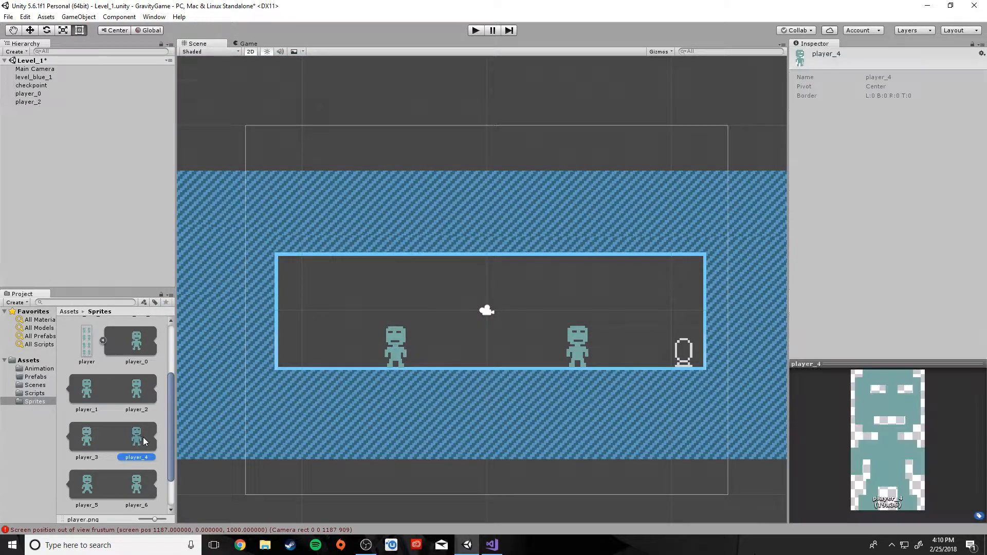
pyautogui.scroll(-3, 143, 436)
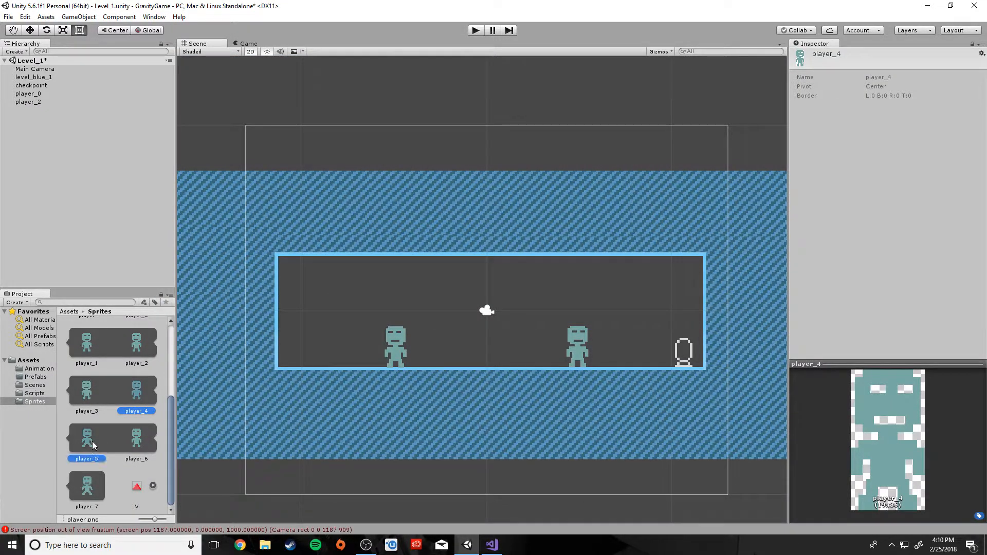
pyautogui.moveTo(92, 441); pyautogui.dragTo(439, 347)
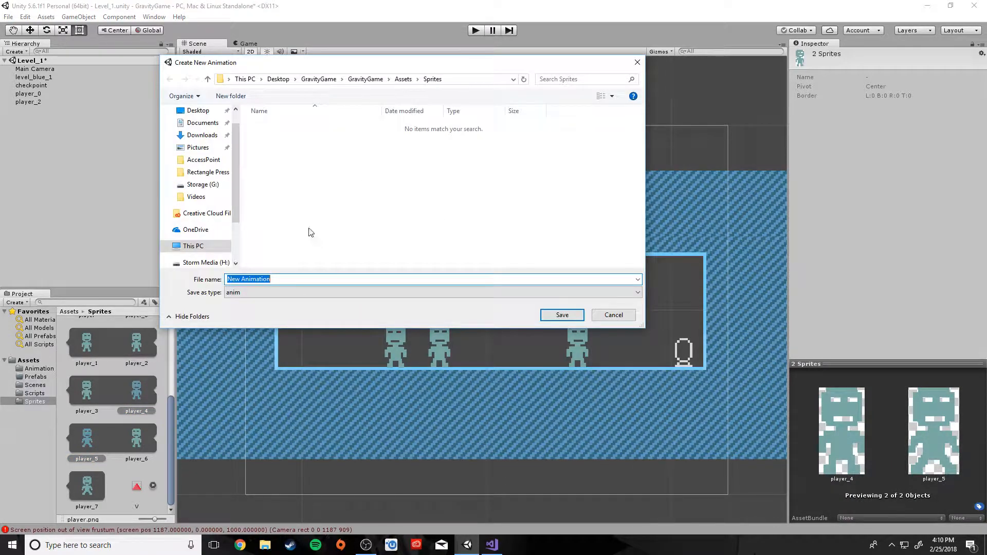
pyautogui.click(404, 80)
pyautogui.doubleClick(275, 125)
pyautogui.click(282, 278)
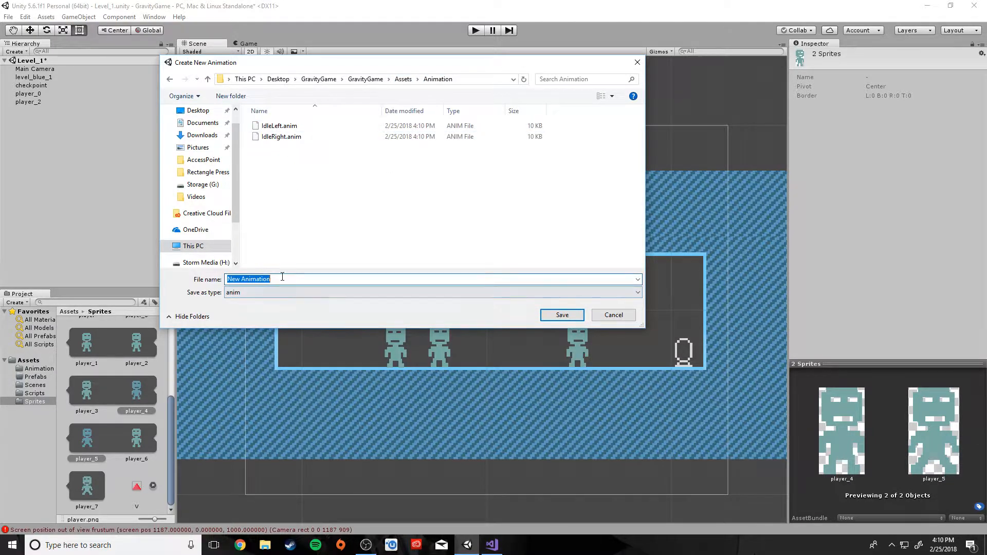
pyautogui.write('RunRight')
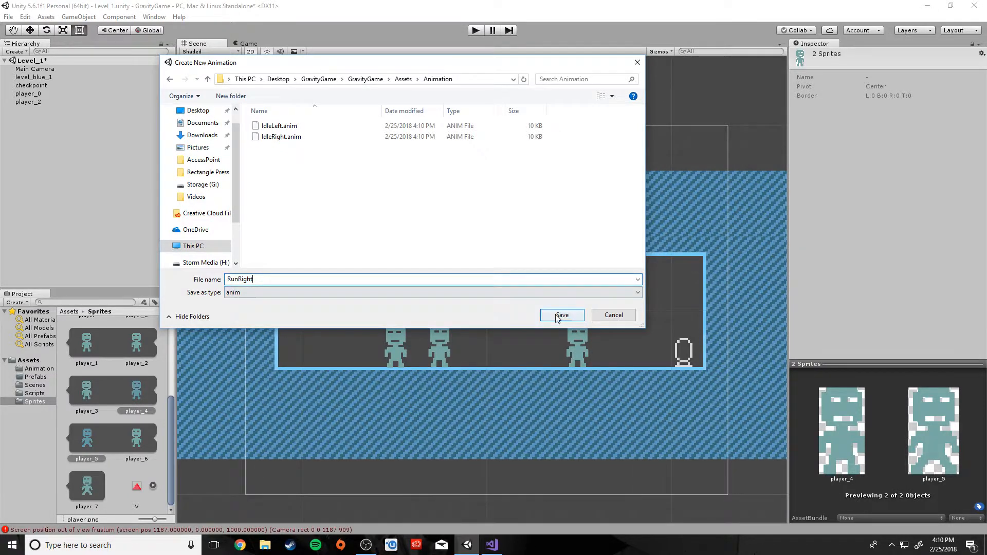
pyautogui.press('Return')
# Create a RunLeft clip from player_6 and player_7, saved in Assets/Animation
pyautogui.click(143, 445)
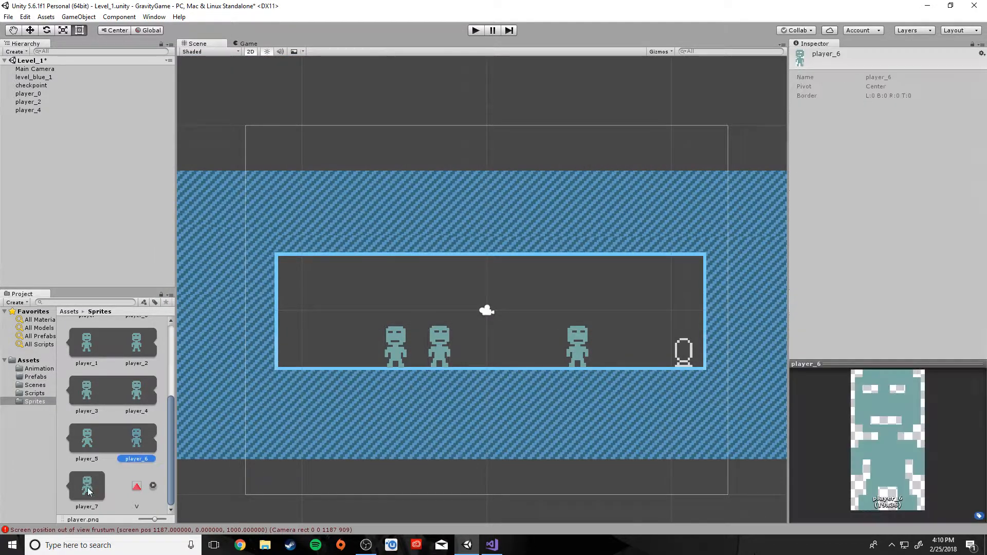
pyautogui.keyDown('shift'); pyautogui.click(87, 488); pyautogui.keyUp('shift')
pyautogui.moveTo(135, 441); pyautogui.dragTo(342, 346)
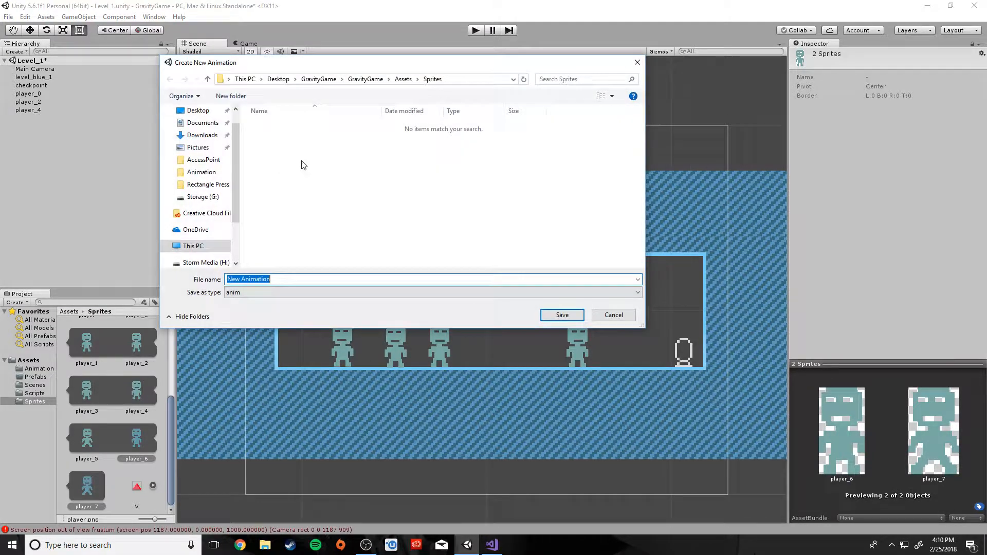
pyautogui.moveTo(312, 67); pyautogui.dragTo(272, 49)
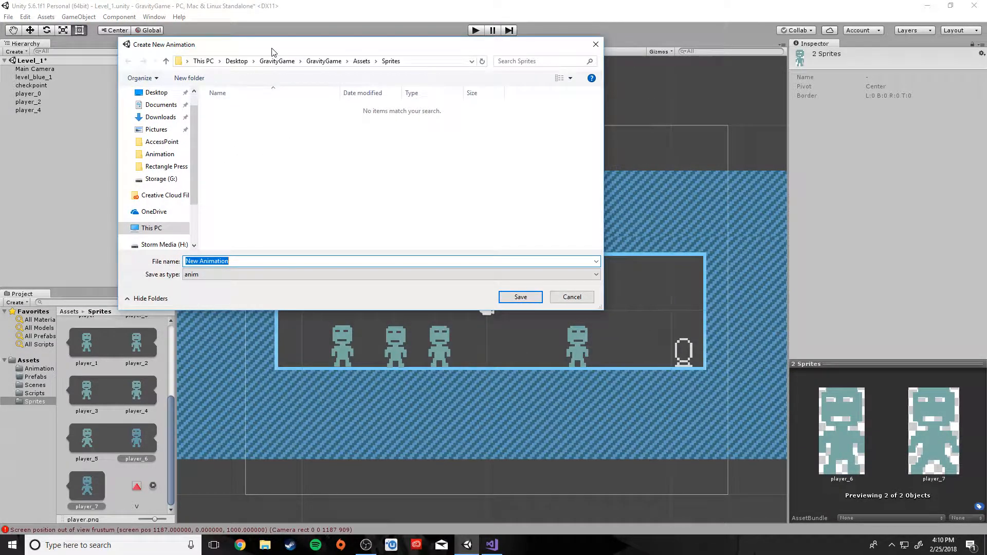
pyautogui.click(361, 61)
pyautogui.doubleClick(234, 108)
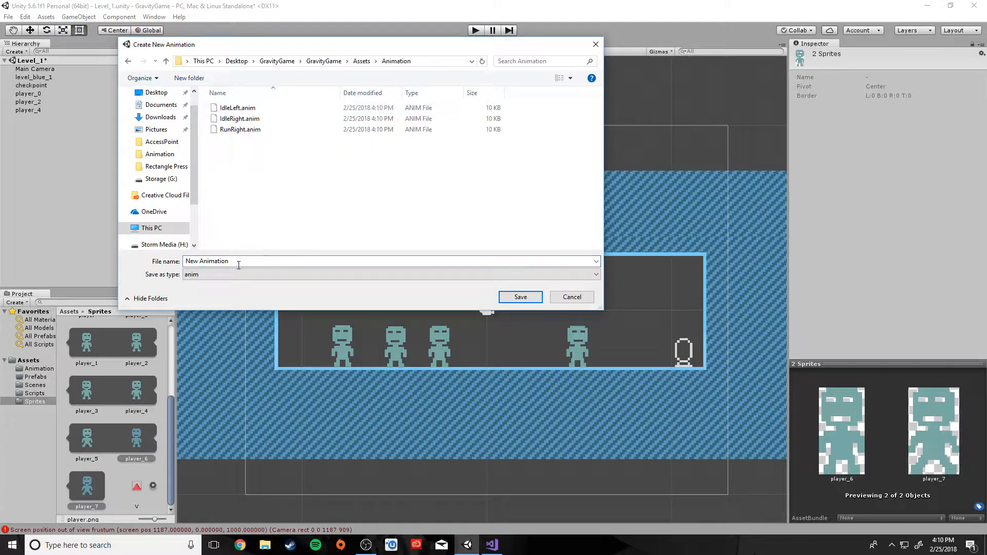
pyautogui.write('Ru')
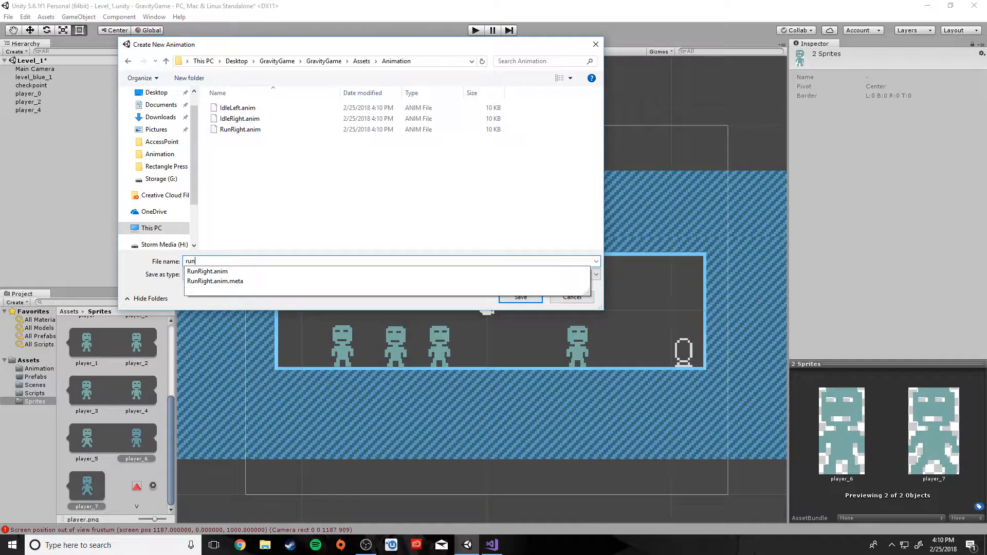
pyautogui.press('BackSpace')
pyautogui.press('BackSpace')
pyautogui.write('RunLeft')
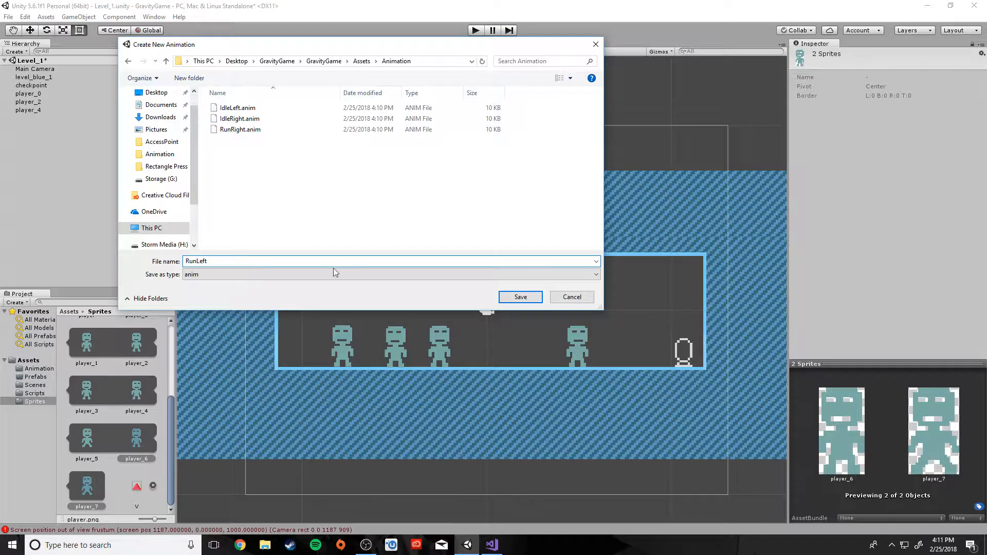
pyautogui.click(520, 297)
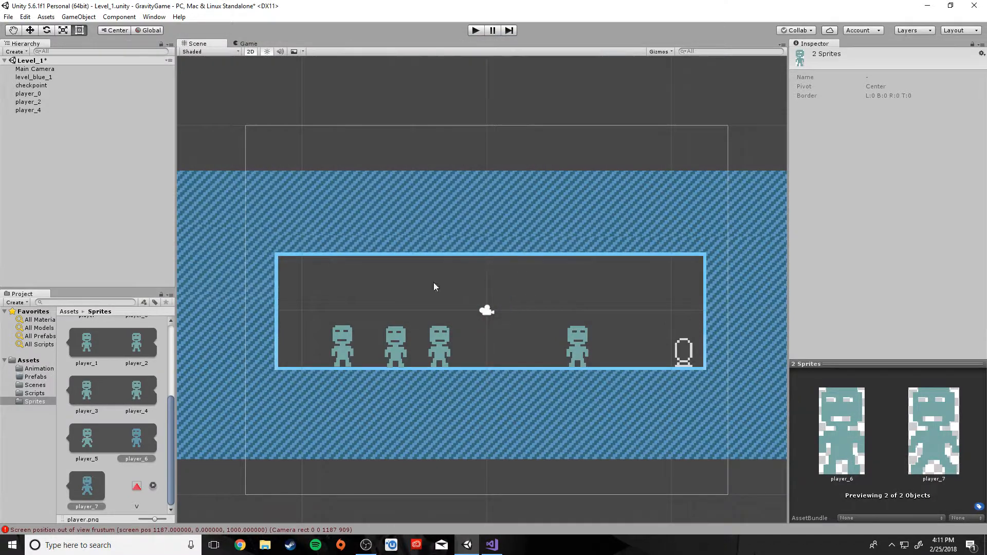
# Delete the player_2, player_4 and player_6 objects from the Hierarchy
pyautogui.click(32, 102)
pyautogui.keyDown('shift'); pyautogui.click(39, 116); pyautogui.keyUp('shift')
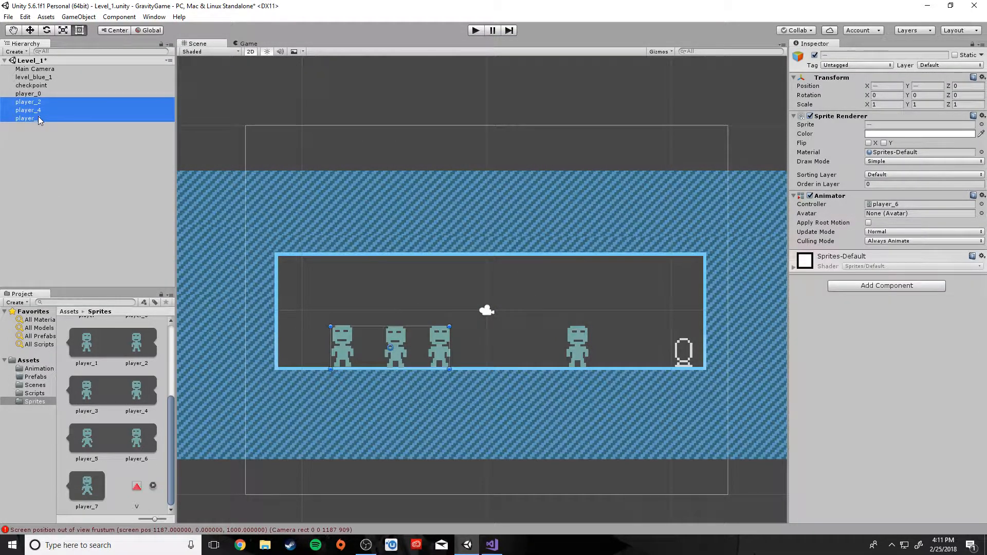
pyautogui.press('Delete')
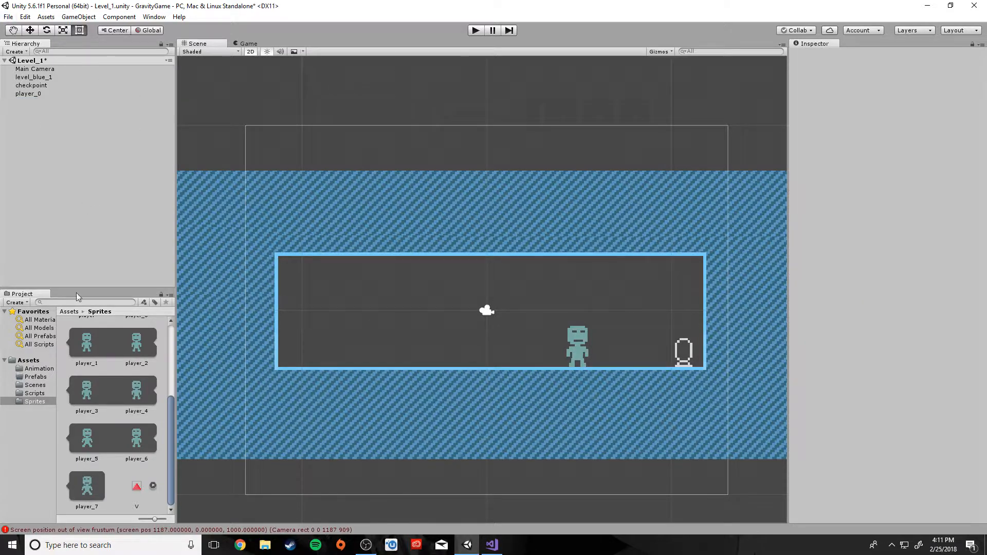
# Delete the player_2, player_4 and player_6 animator controllers from the Animation folder
pyautogui.click(37, 369)
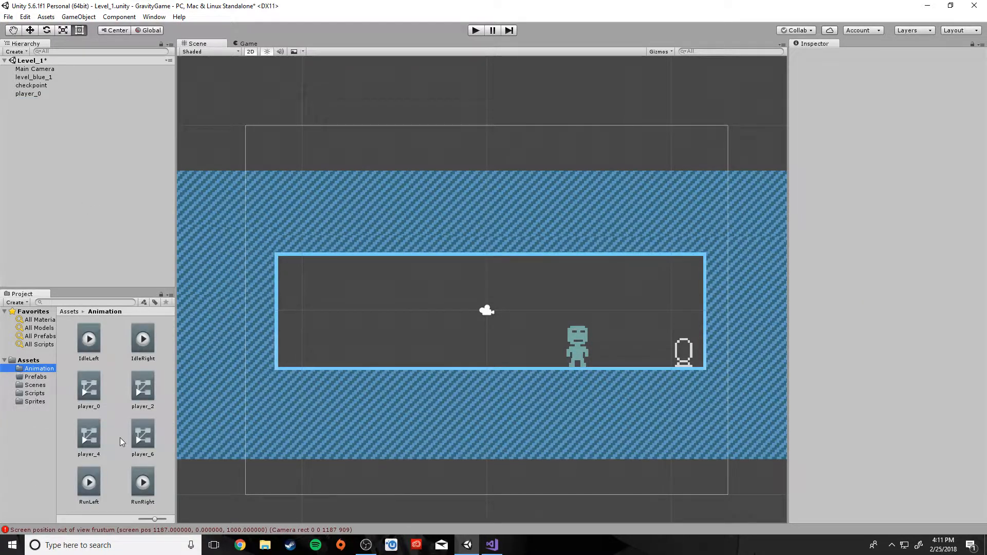
pyautogui.click(138, 392)
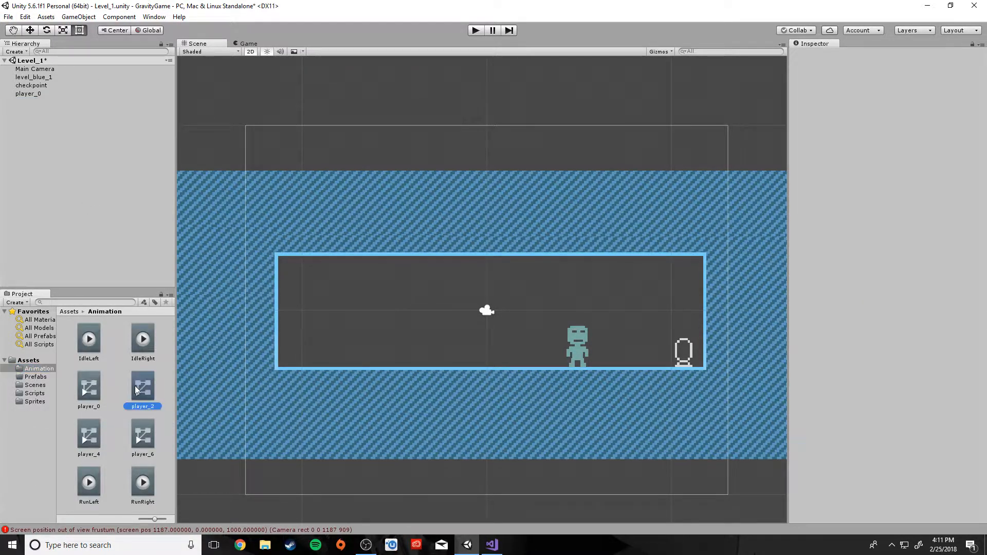
pyautogui.keyDown('ctrl'); pyautogui.click(138, 427); pyautogui.keyUp('ctrl')
pyautogui.keyDown('ctrl'); pyautogui.click(99, 435); pyautogui.keyUp('ctrl')
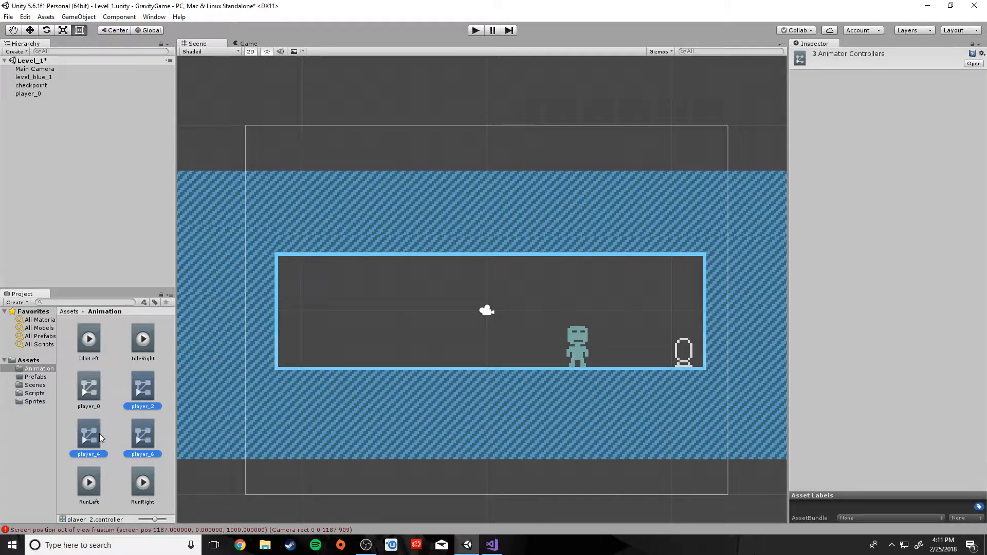
pyautogui.rightClick(142, 390)
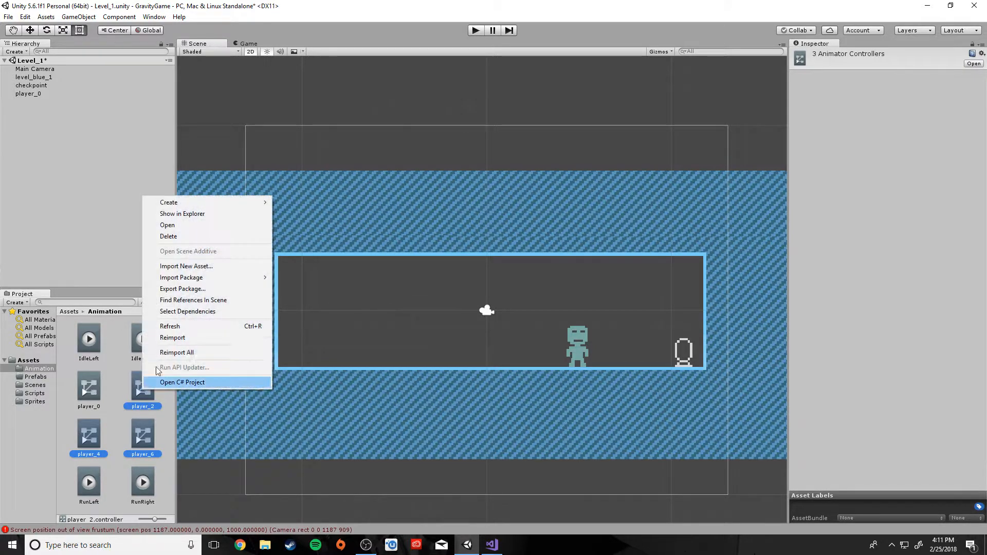
pyautogui.click(168, 236)
pyautogui.click(511, 293)
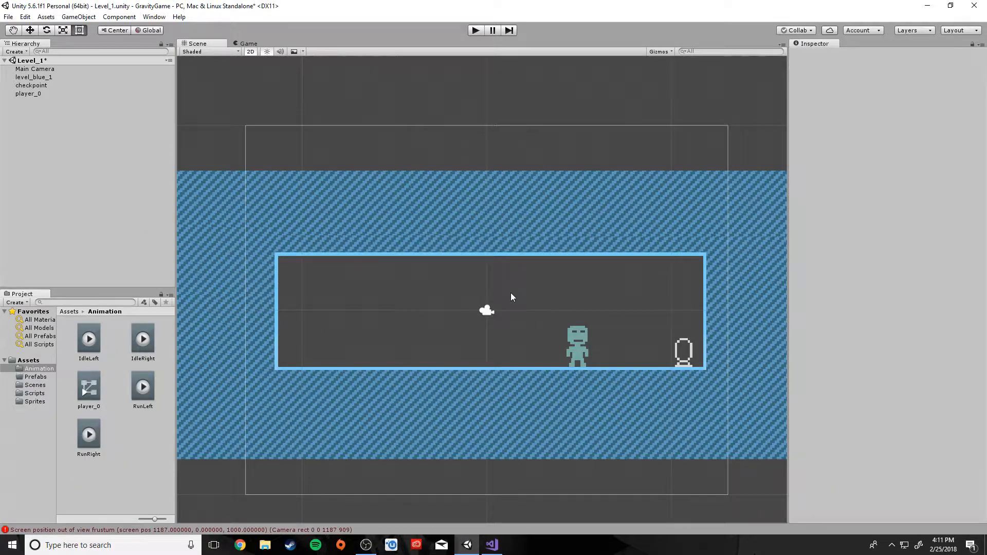
# Open the player_0 controller's Animator graph and reposition the IdleRight state and Exit node
pyautogui.doubleClick(95, 394)
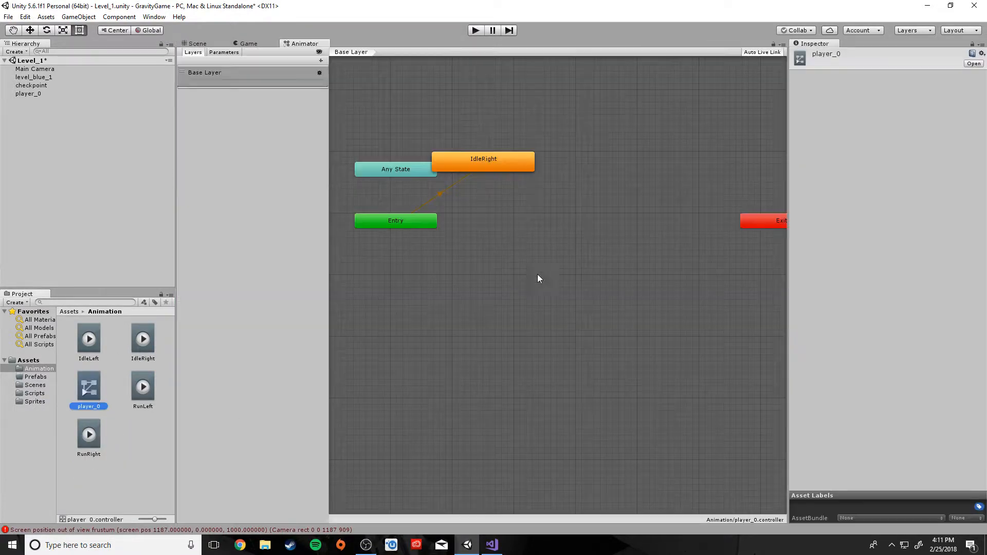
pyautogui.rightClick(551, 375)
pyautogui.click(437, 383)
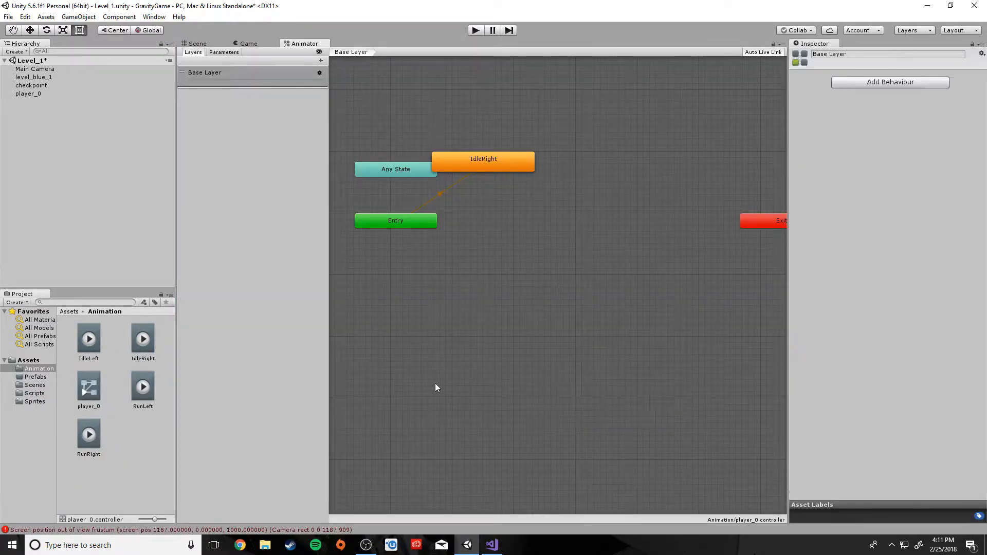
pyautogui.moveTo(494, 159); pyautogui.dragTo(466, 325)
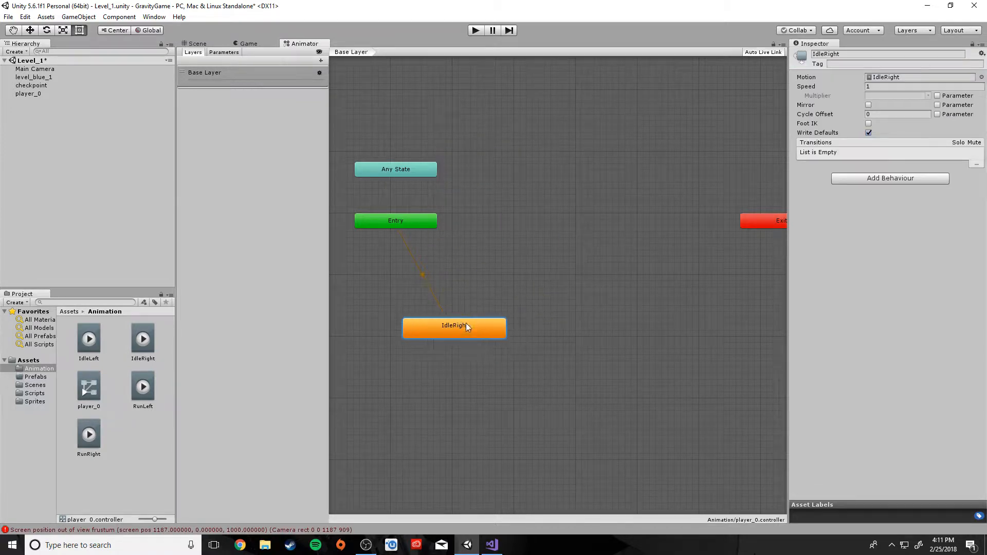
pyautogui.moveTo(745, 223); pyautogui.dragTo(624, 155)
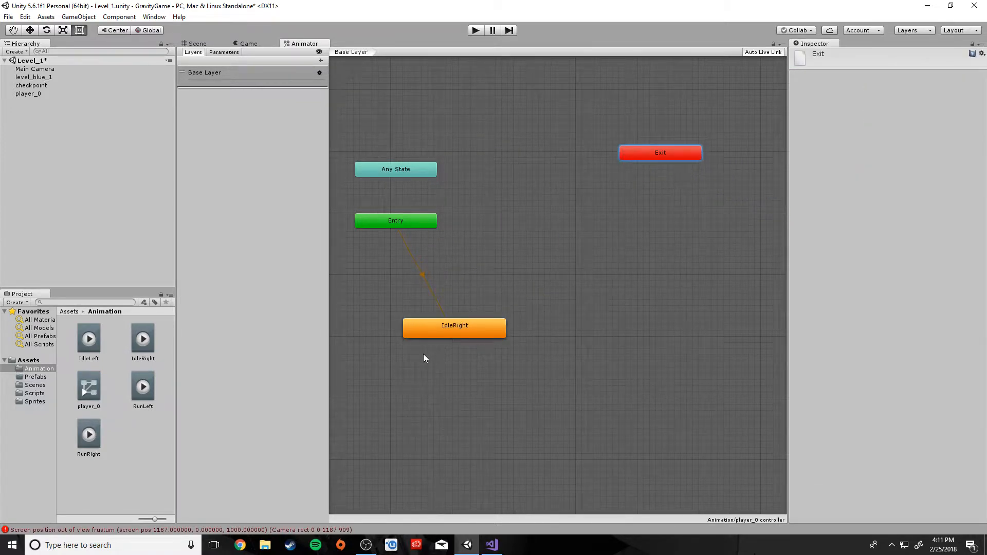
pyautogui.click(432, 339)
pyautogui.click(454, 330)
pyautogui.moveTo(455, 329); pyautogui.dragTo(429, 304)
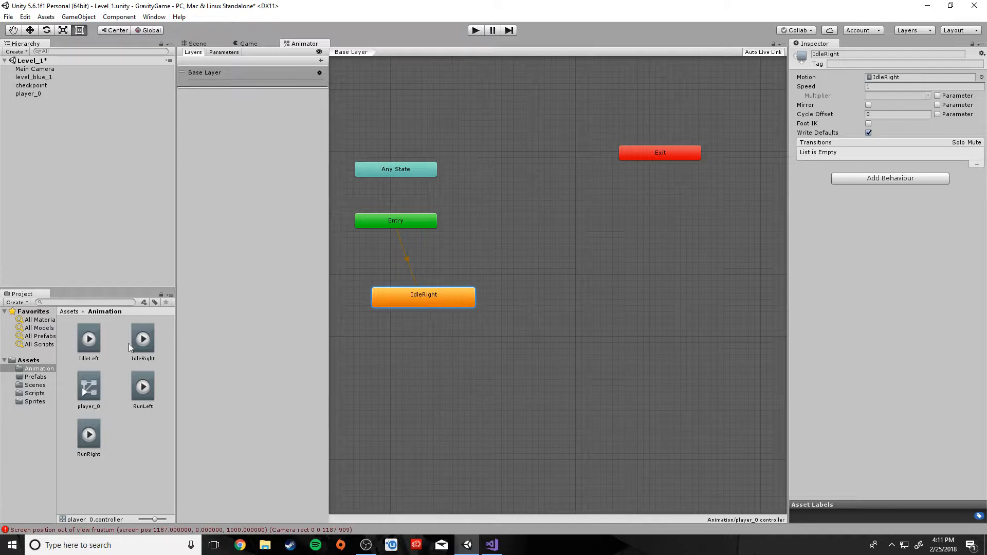
# Add IdleLeft, RunLeft and RunRight states by dragging their clips into the Animator
pyautogui.moveTo(93, 344); pyautogui.dragTo(490, 387)
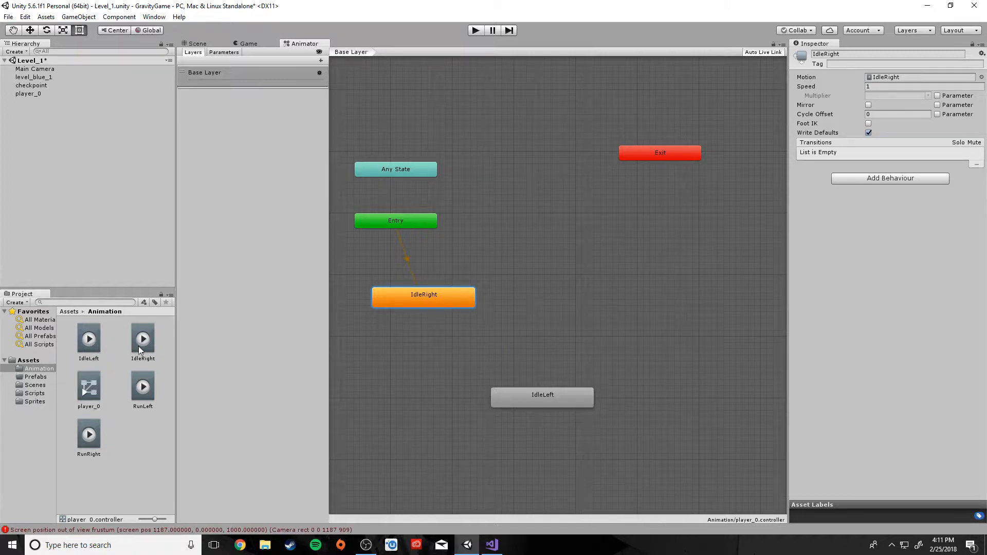
pyautogui.moveTo(145, 392); pyautogui.dragTo(587, 334)
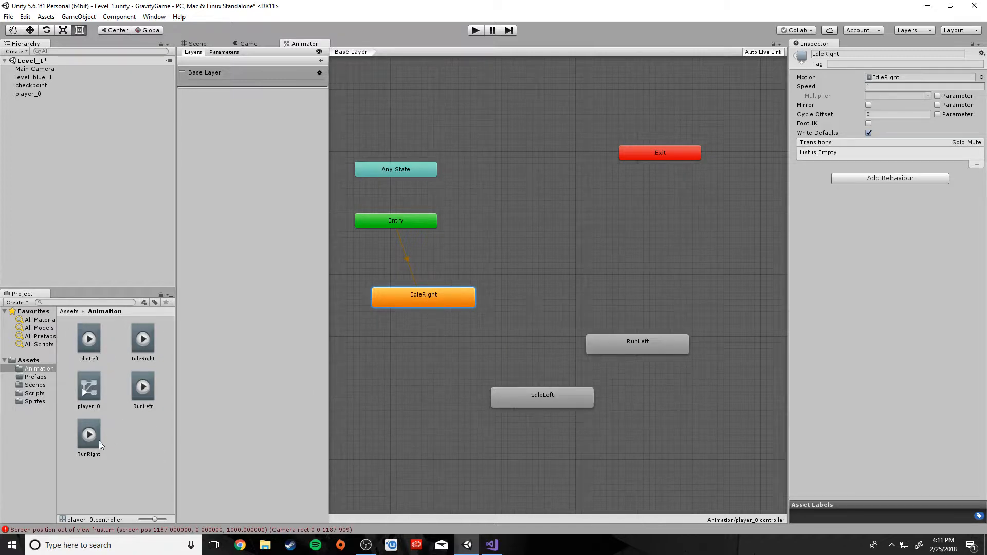
pyautogui.moveTo(614, 275); pyautogui.dragTo(631, 247)
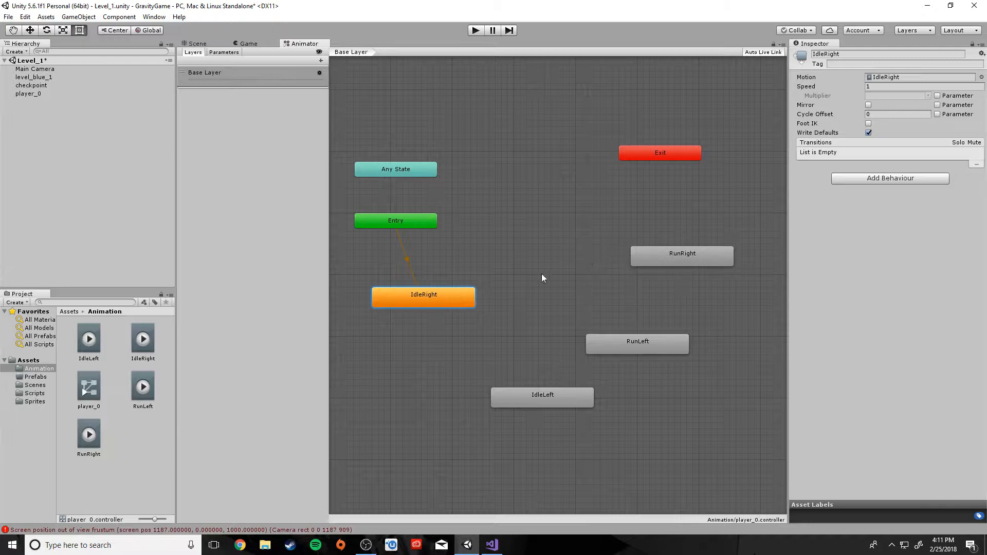
# Arrange the states as a 2x2 grid: IdleLeft and IdleRight above RunLeft and RunRight
pyautogui.moveTo(464, 302); pyautogui.dragTo(659, 393)
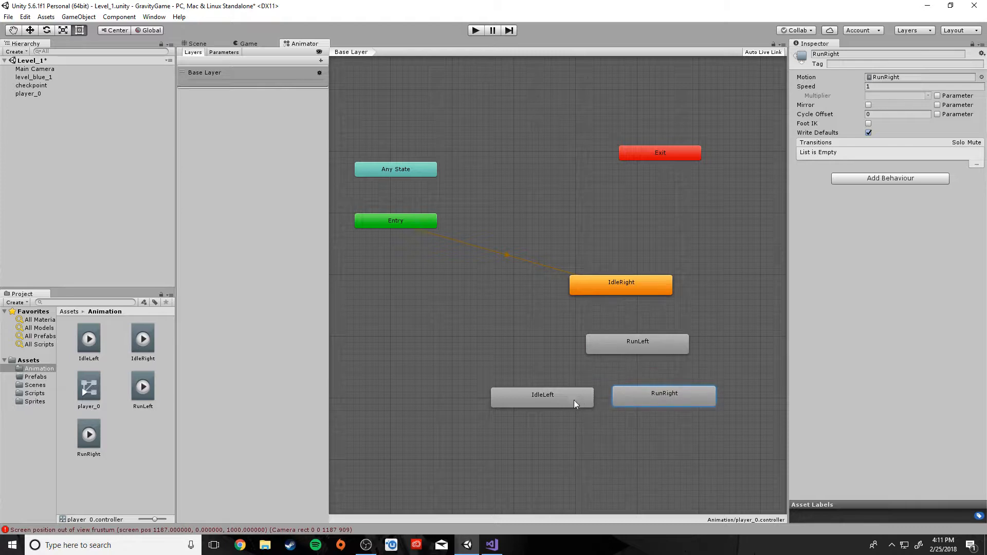
pyautogui.moveTo(573, 400); pyautogui.dragTo(480, 291)
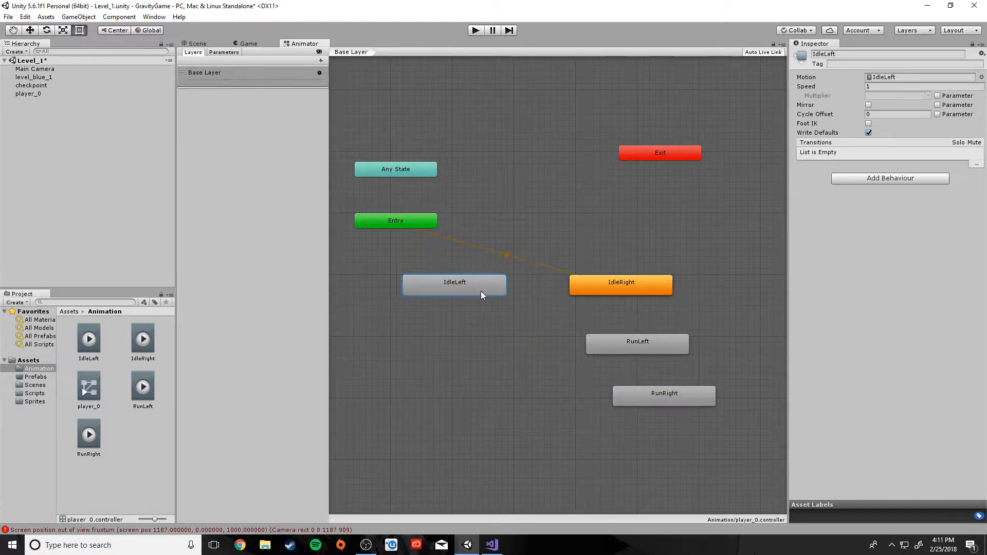
pyautogui.moveTo(631, 350); pyautogui.dragTo(448, 384)
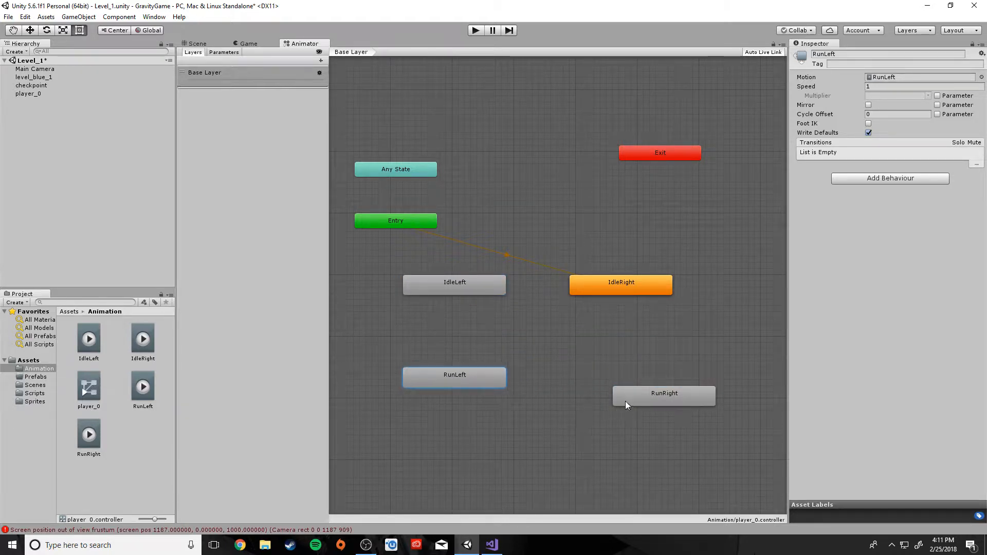
pyautogui.moveTo(626, 404); pyautogui.dragTo(600, 371)
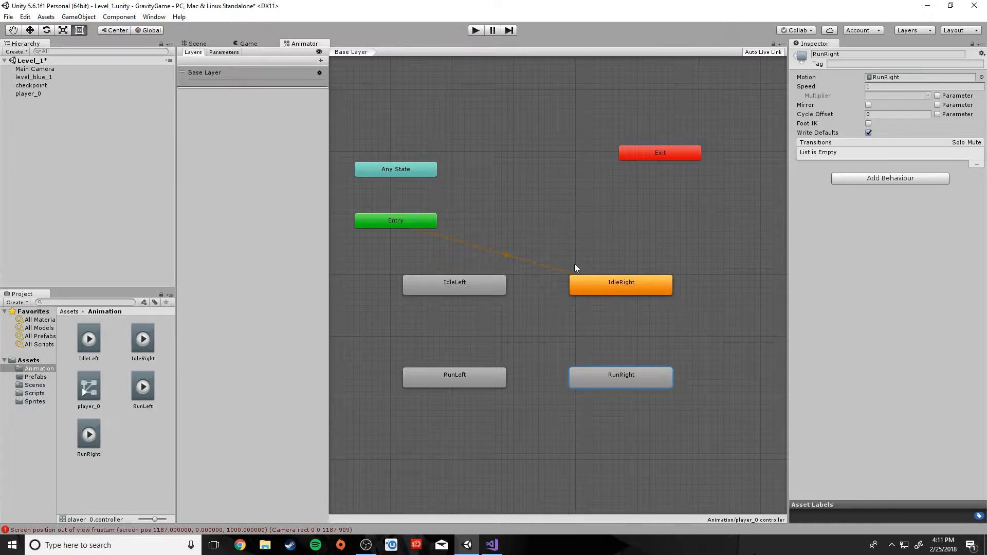
pyautogui.scroll(5, 591, 338)
pyautogui.scroll(-6, 592, 340)
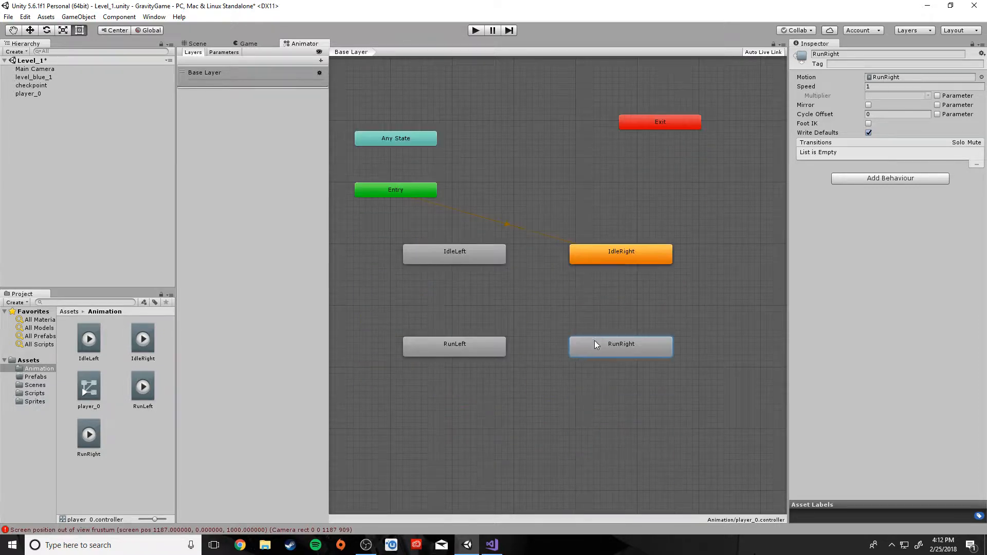
# Show the Animator's empty Parameters list, then reselect the player_0 controller and IdleRight state
pyautogui.click(608, 261)
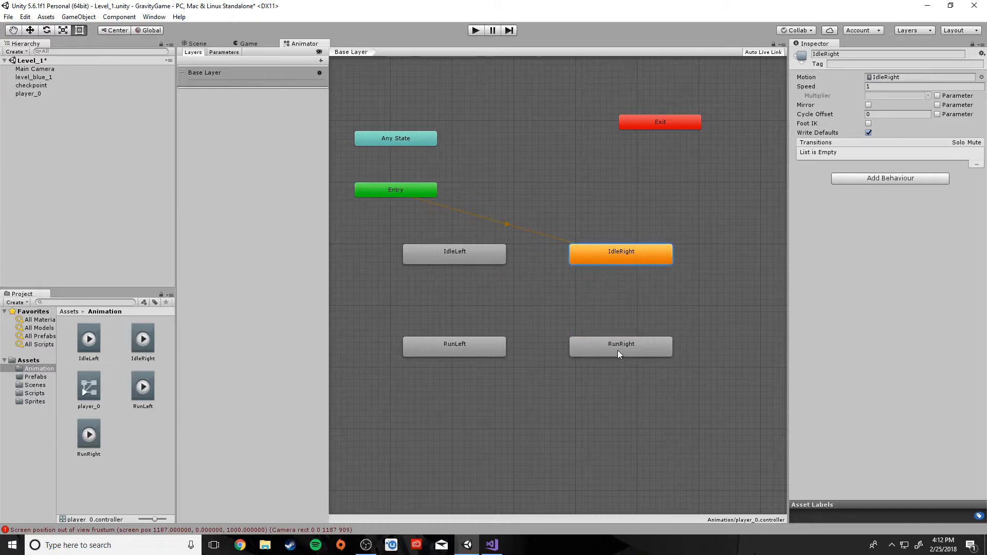
pyautogui.rightClick(620, 253)
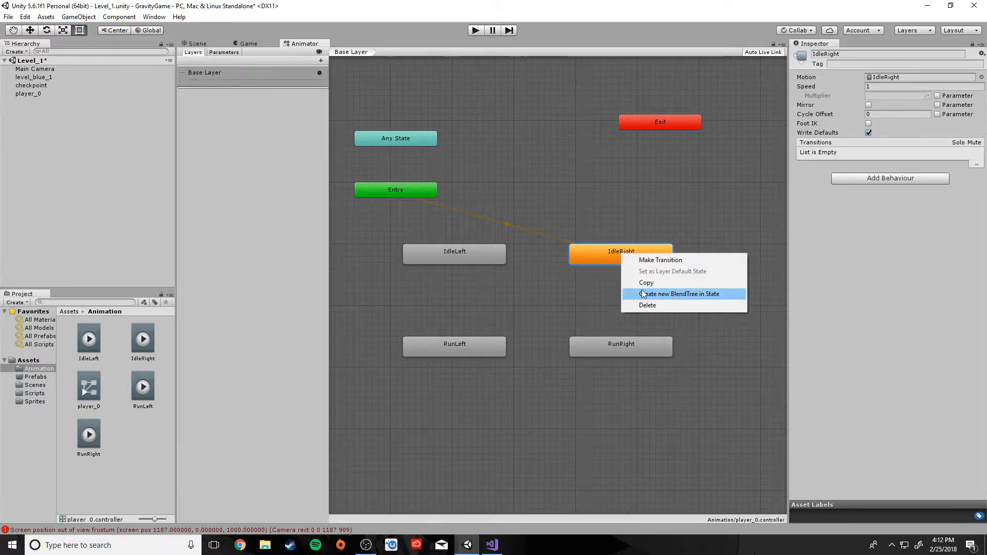
pyautogui.click(575, 304)
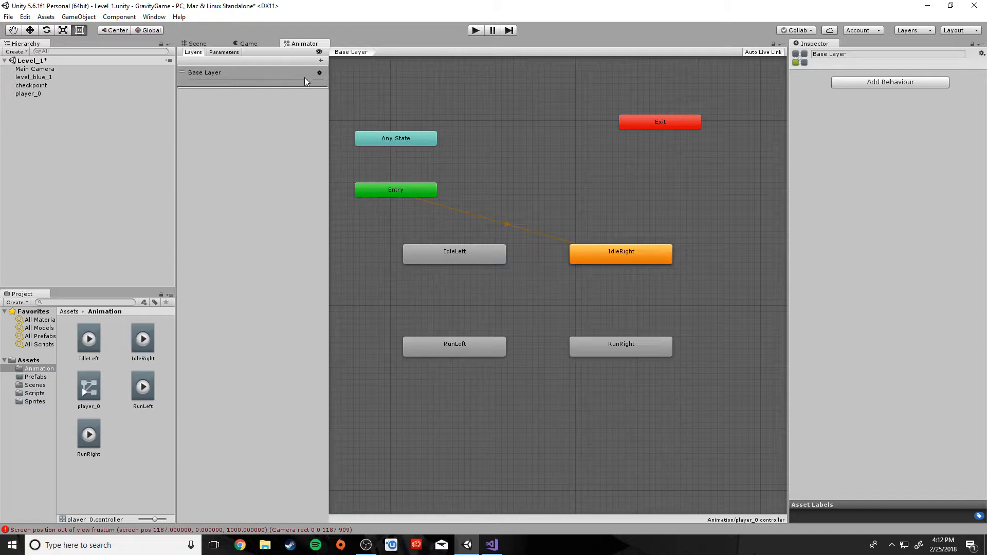
pyautogui.click(223, 52)
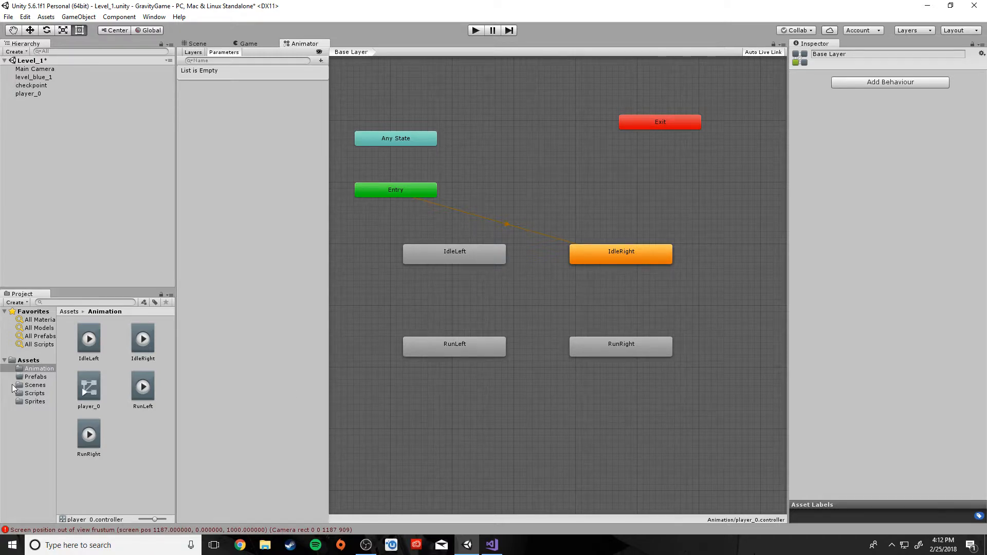
pyautogui.click(101, 388)
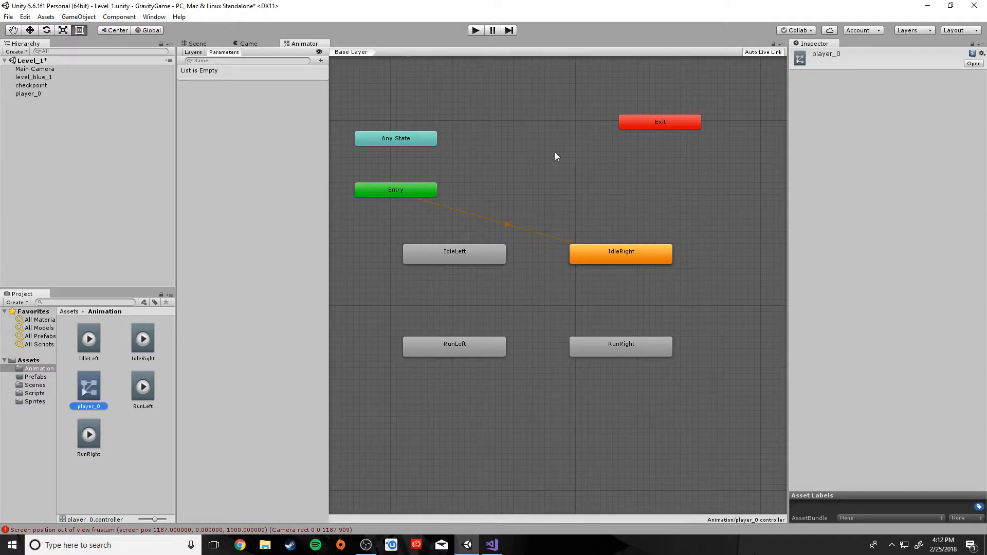
pyautogui.click(617, 251)
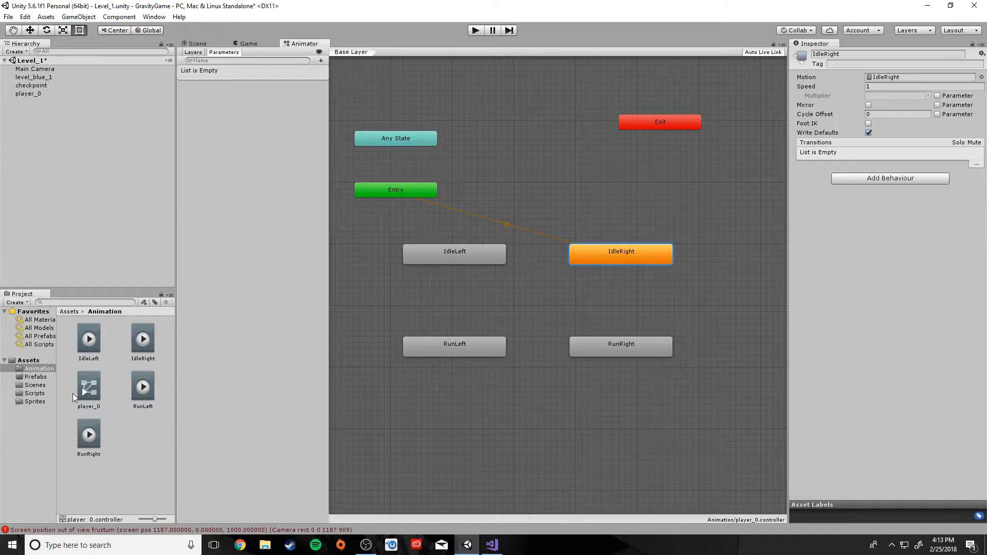
# Browse the sprite assets in the Sprites folder, then reselect the IdleRight state in the Animator
pyautogui.click(32, 400)
pyautogui.scroll(-1, 134, 422)
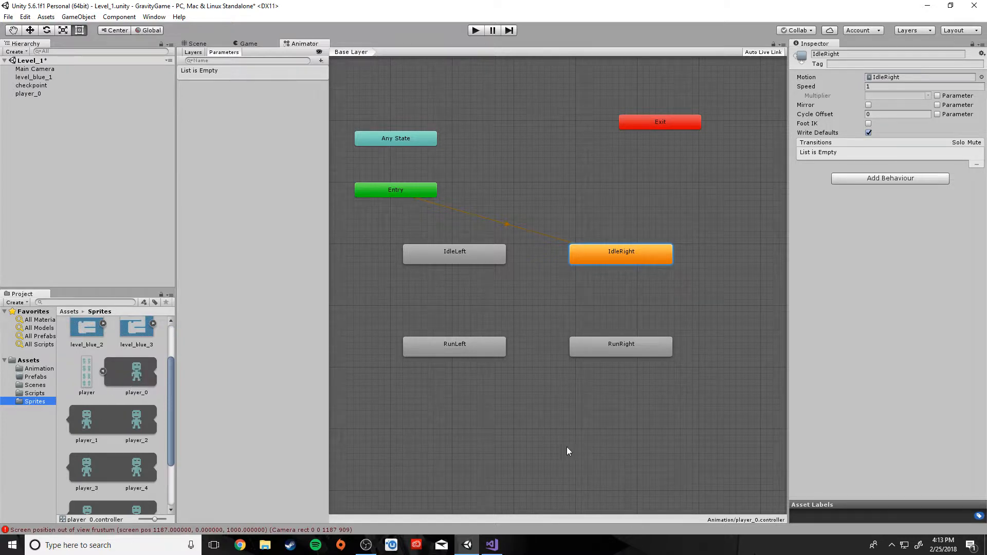
pyautogui.scroll(1, 116, 443)
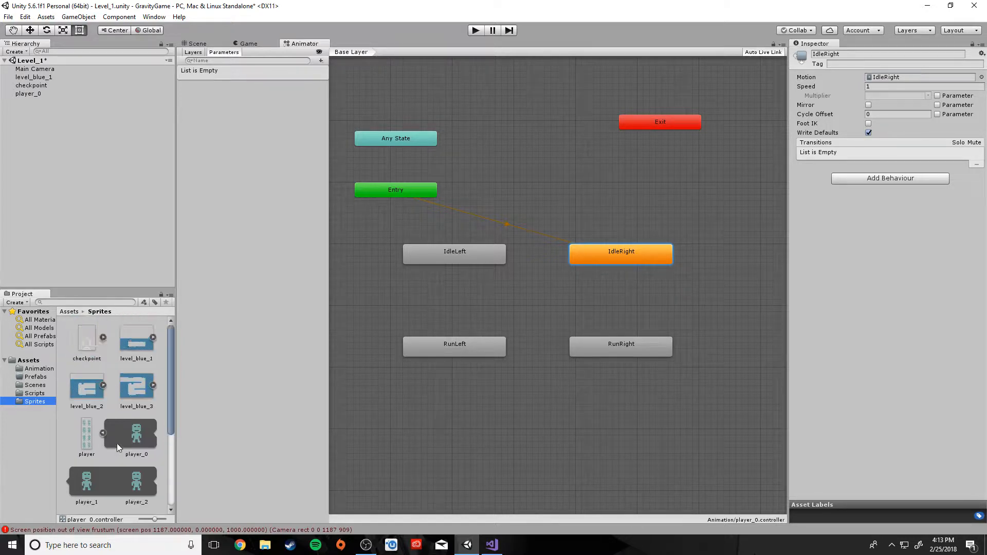
pyautogui.scroll(-1, 116, 443)
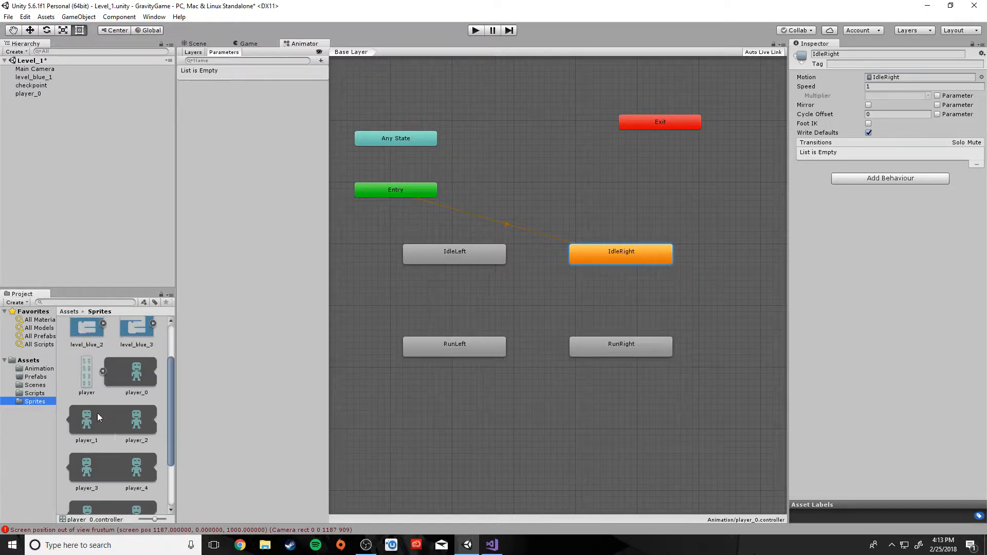
pyautogui.click(616, 282)
pyautogui.click(620, 257)
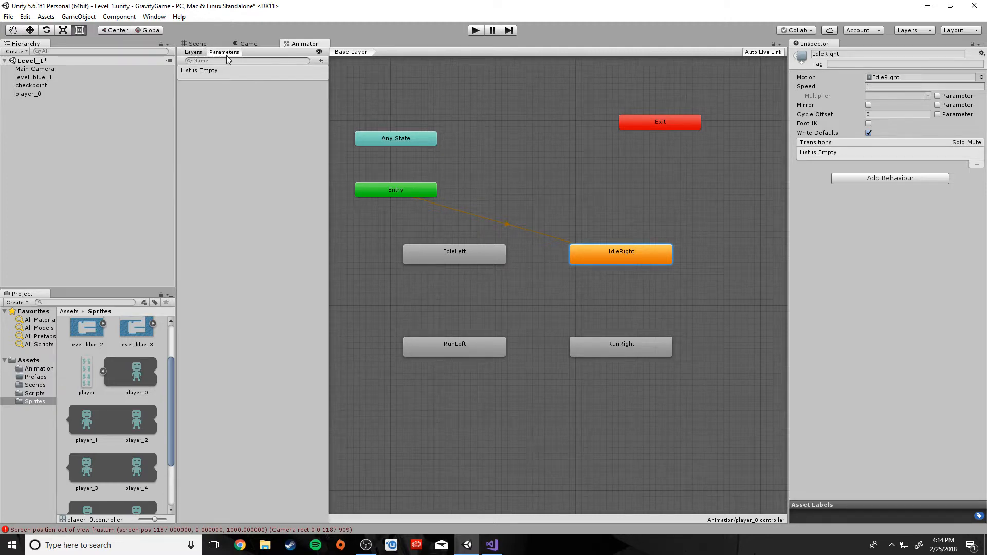
# Add an Int parameter named DirX to the player_0 Animator, defaulting to 0
pyautogui.click(321, 61)
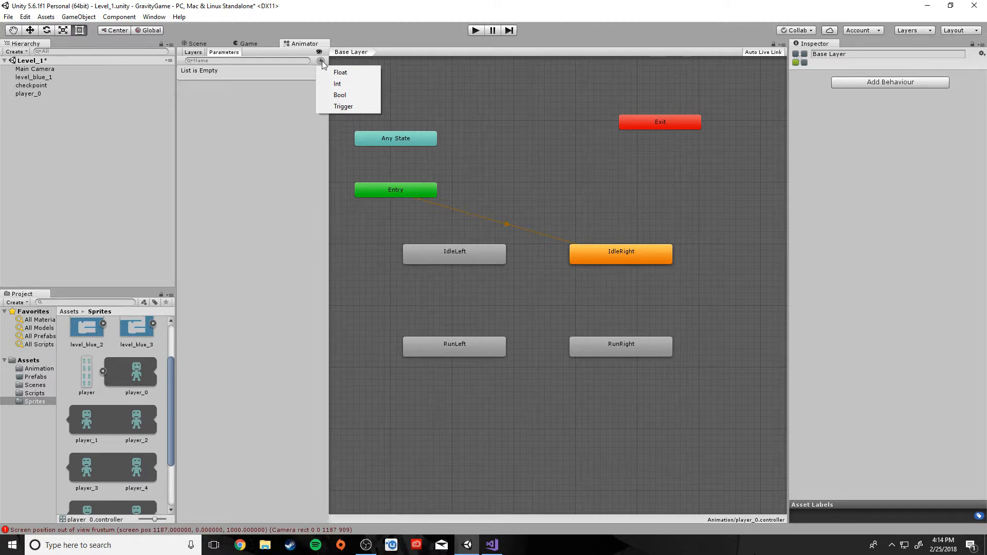
pyautogui.click(338, 84)
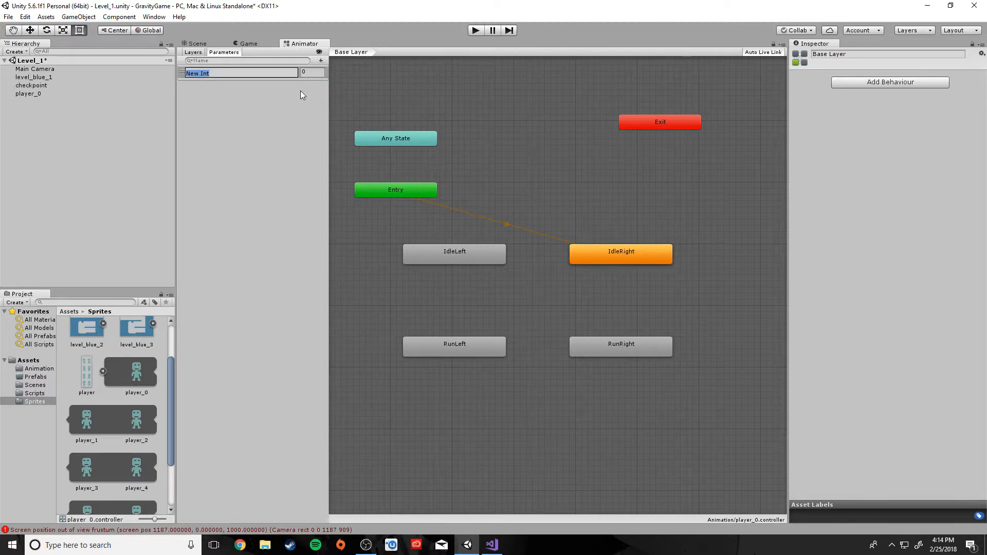
pyautogui.write('DirX')
pyautogui.click(273, 112)
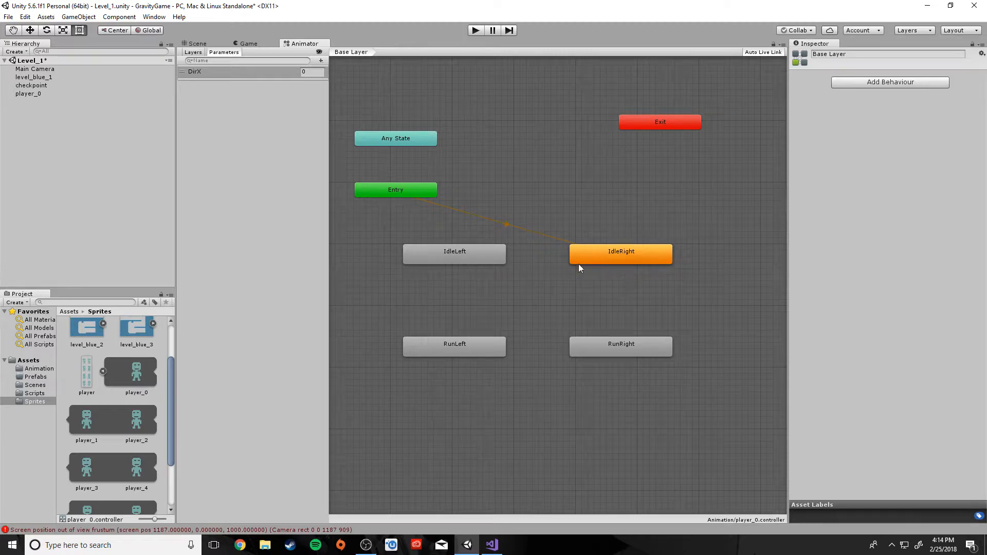
# Create an IdleRight-to-RunRight transition with Has Exit Time off and condition DirX Greater 0
pyautogui.rightClick(607, 254)
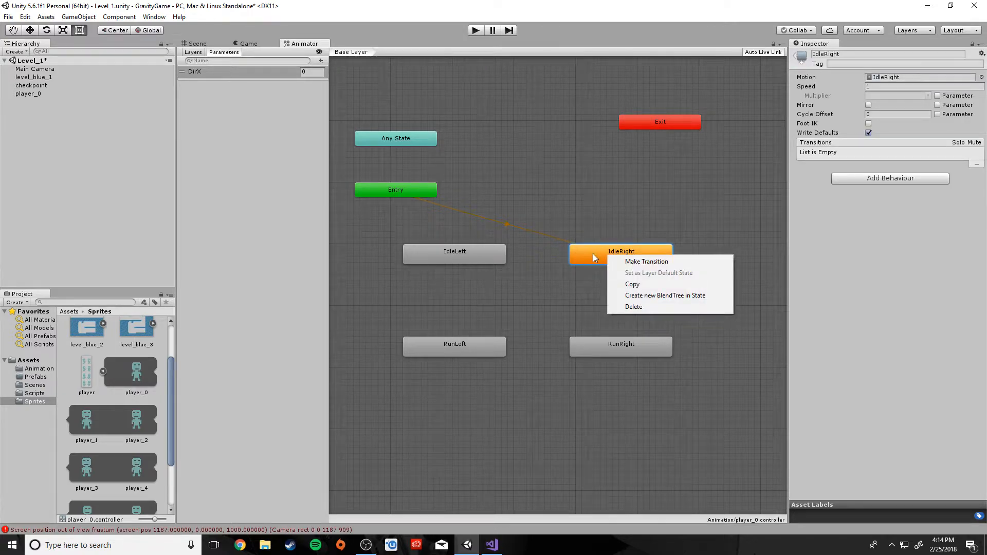
pyautogui.click(589, 258)
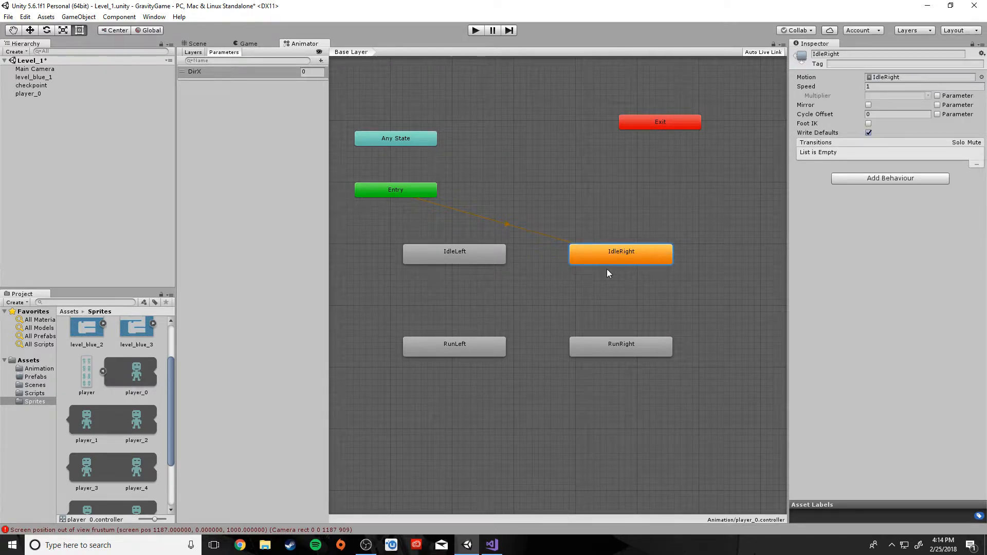
pyautogui.rightClick(601, 257)
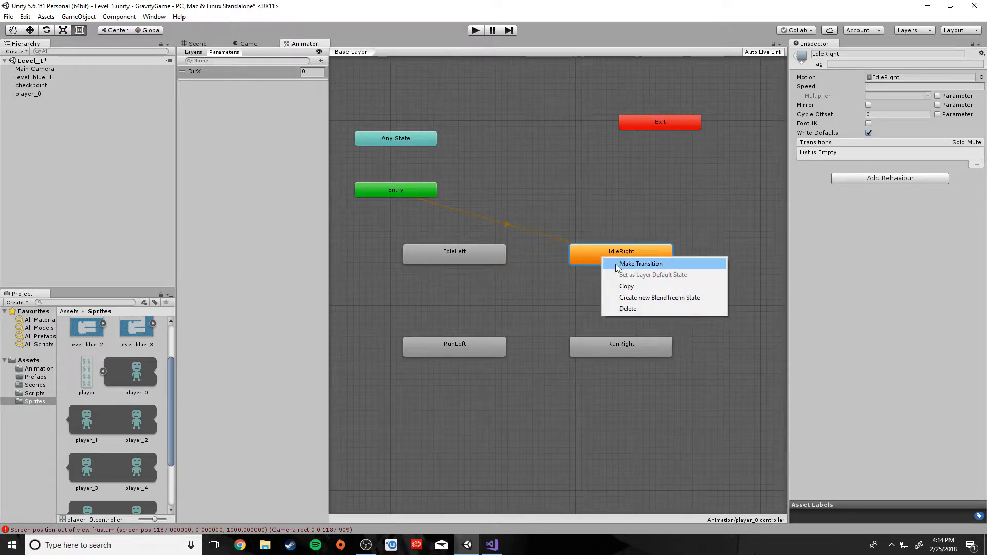
pyautogui.click(616, 264)
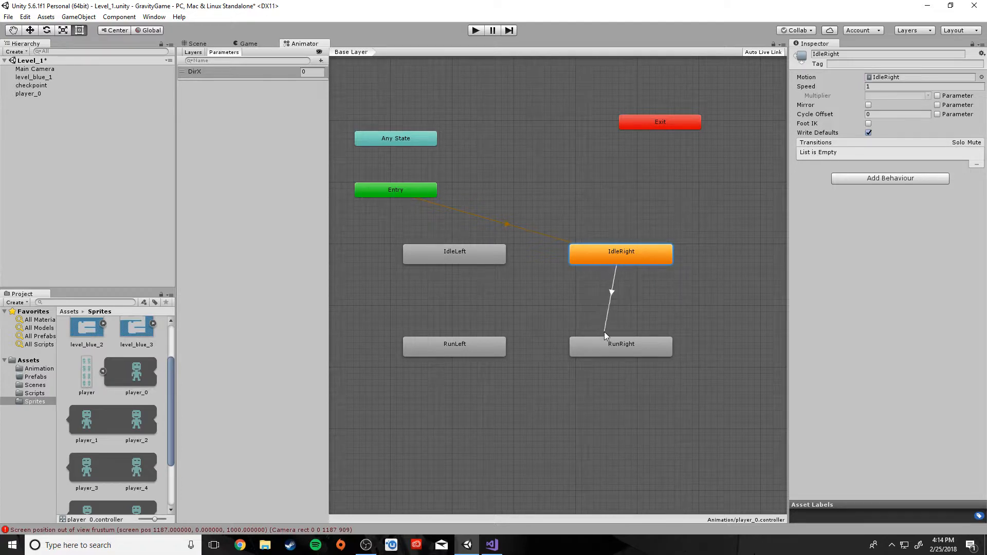
pyautogui.click(612, 350)
pyautogui.click(618, 300)
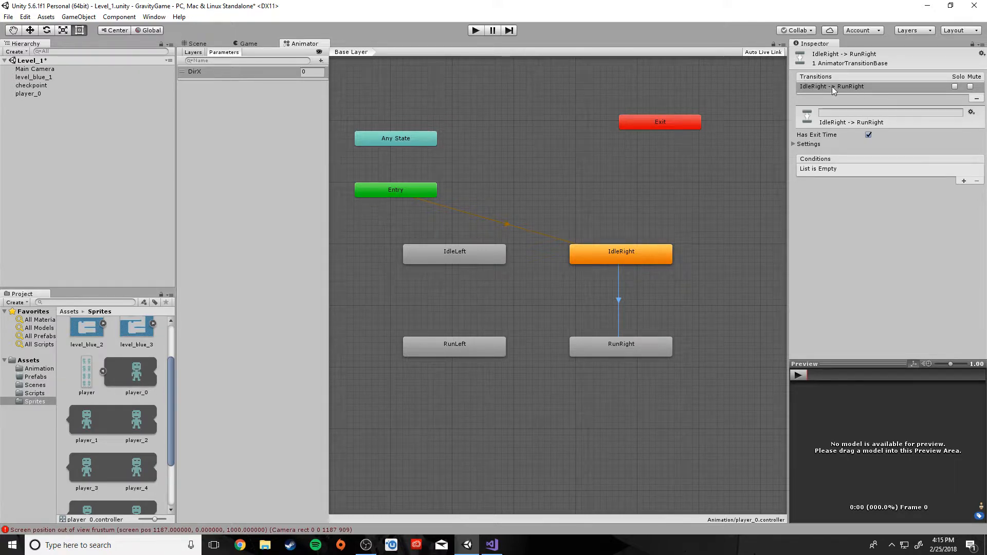
pyautogui.click(868, 134)
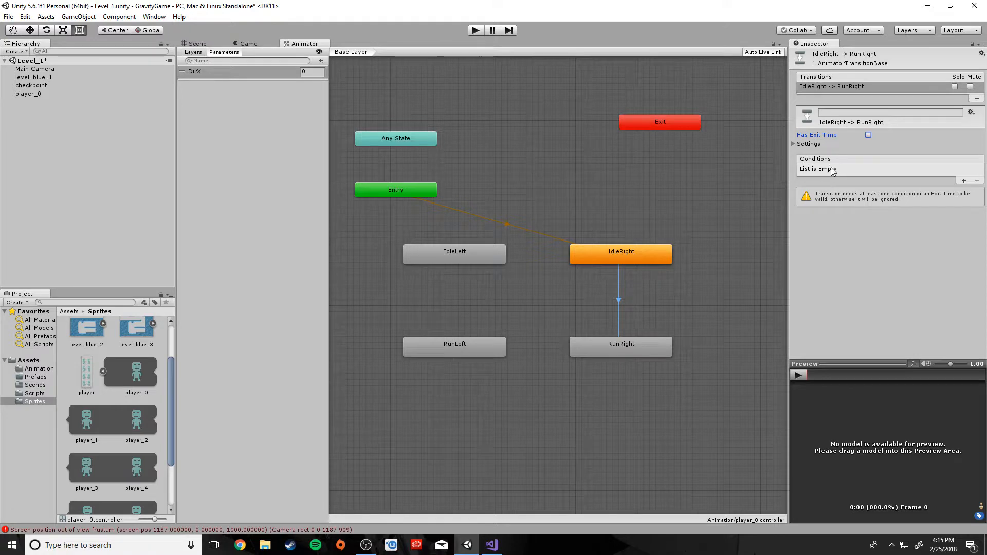
pyautogui.click(964, 181)
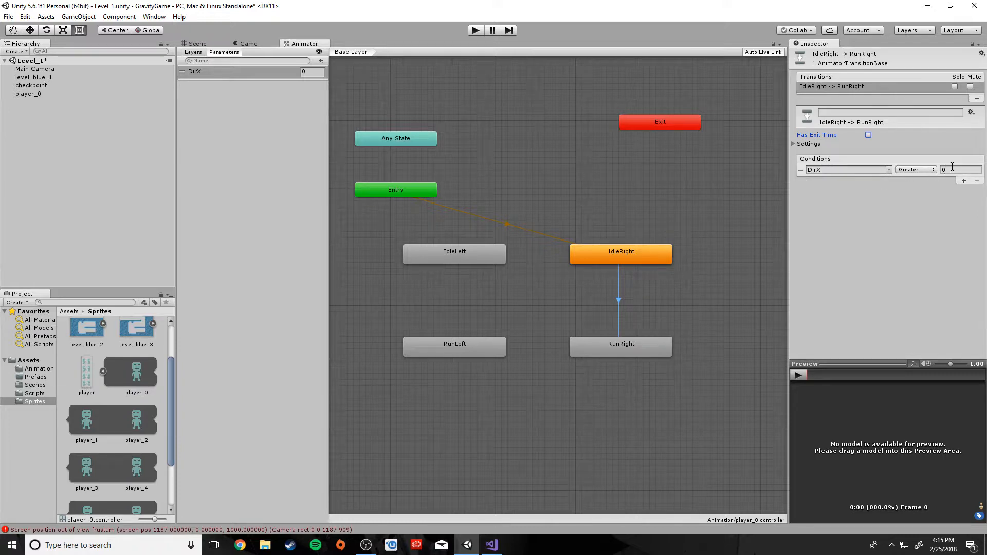
pyautogui.click(894, 244)
pyautogui.click(736, 324)
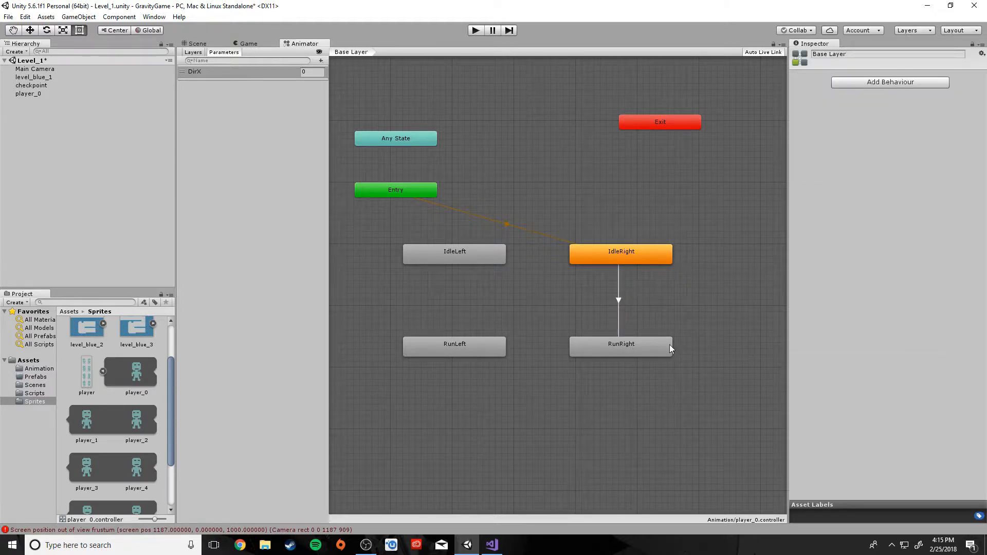
# Create a RunRight-to-IdleRight transition with Has Exit Time off and condition DirX Equals 0
pyautogui.rightClick(644, 349)
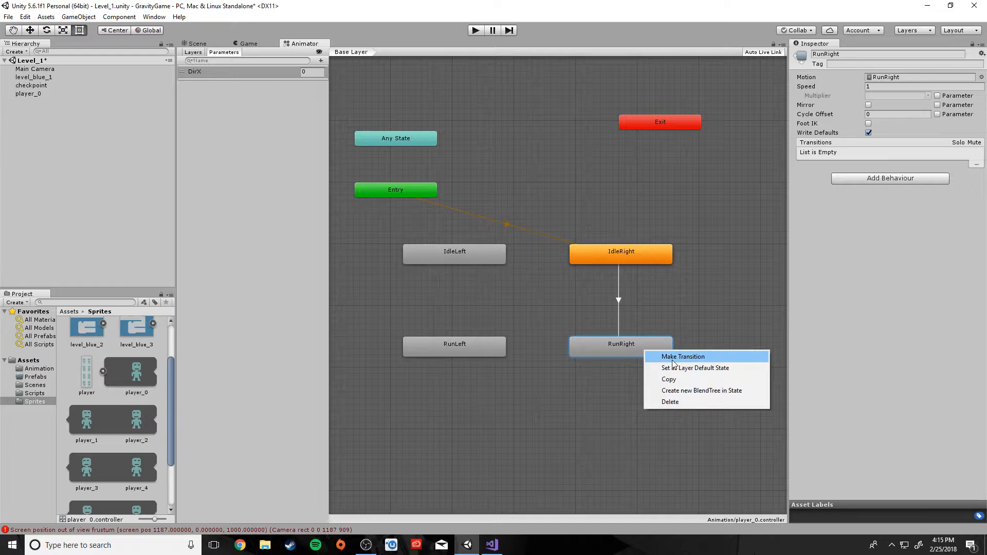
pyautogui.click(668, 356)
pyautogui.click(645, 252)
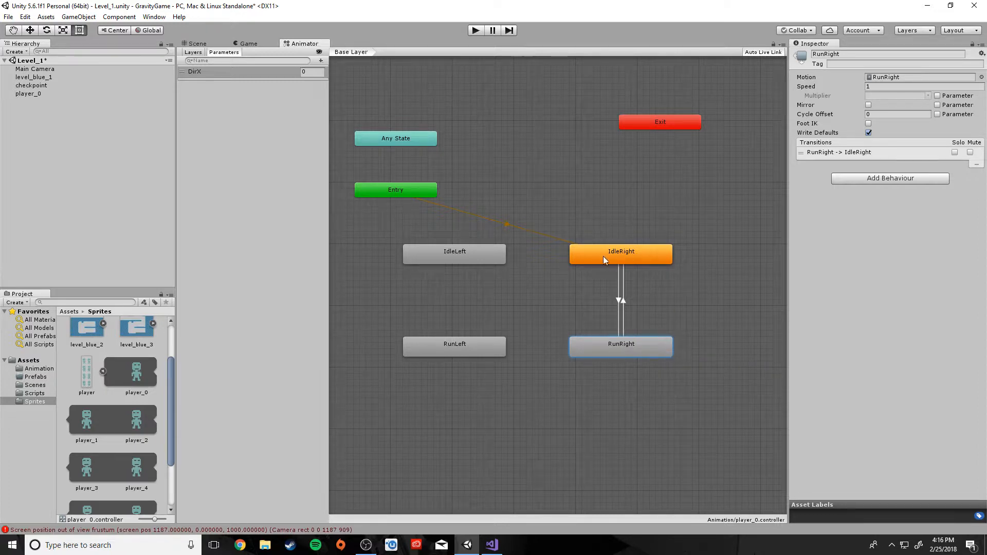
pyautogui.click(624, 301)
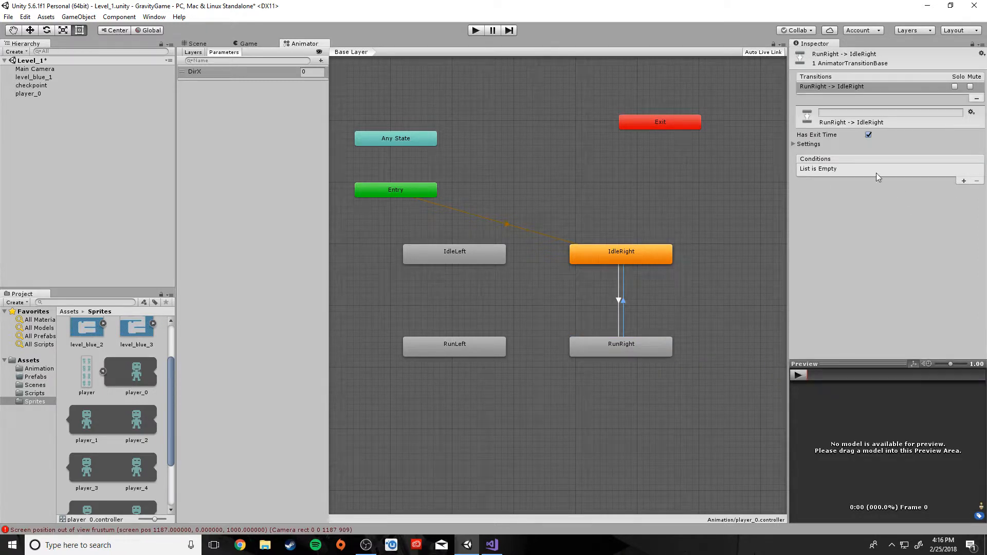
pyautogui.click(868, 135)
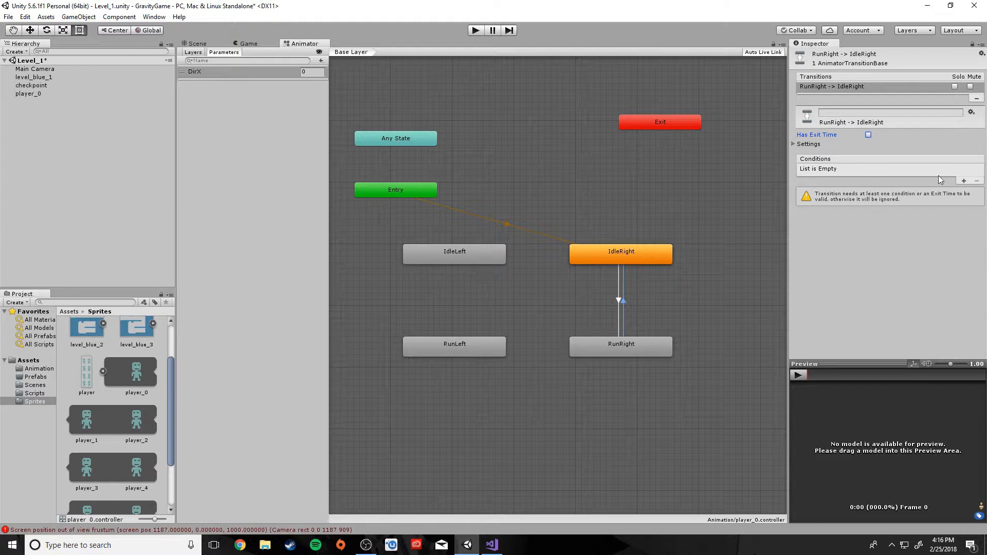
pyautogui.click(963, 181)
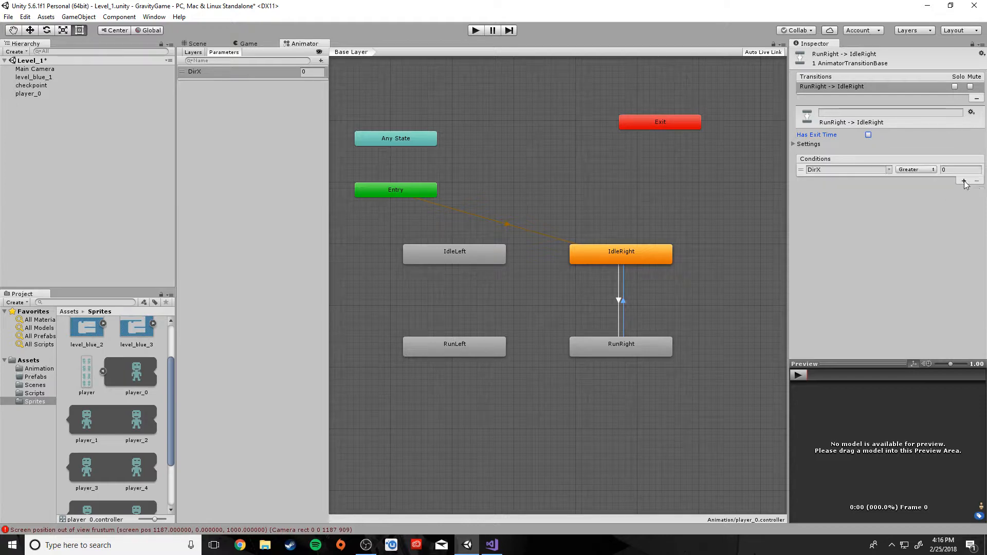
pyautogui.click(915, 169)
pyautogui.click(916, 205)
pyautogui.click(721, 307)
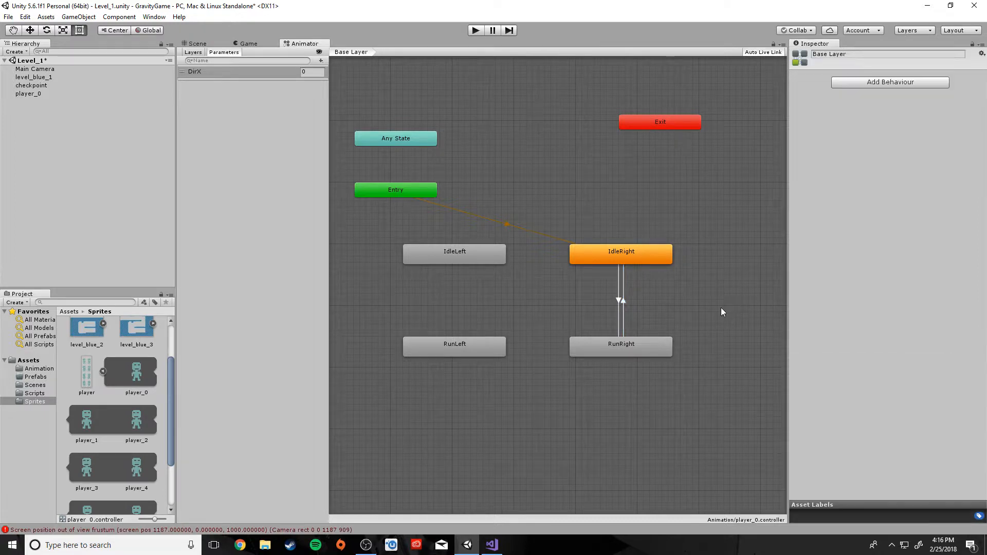
# Create an IdleRight-to-RunLeft transition with Has Exit Time off and condition DirX Less 0
pyautogui.click(621, 255)
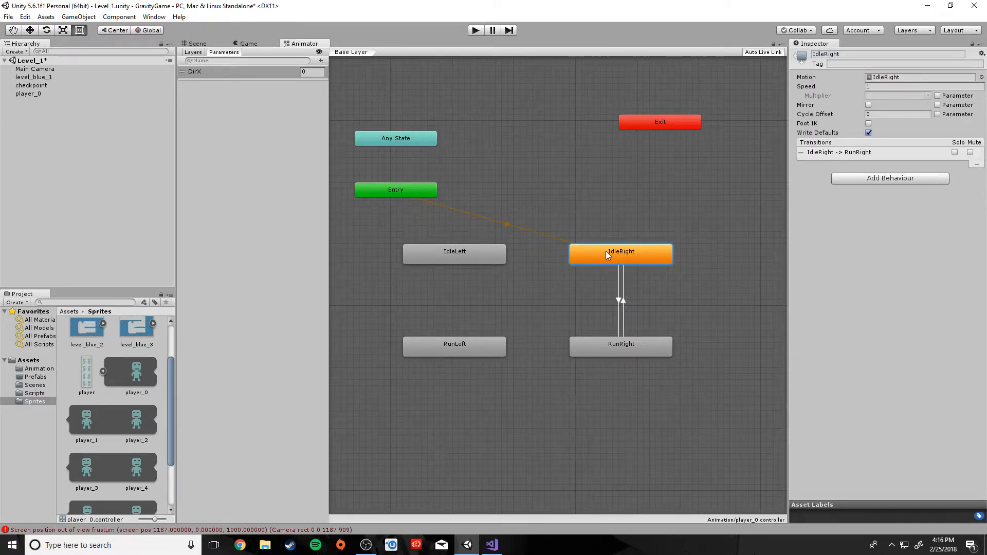
pyautogui.rightClick(606, 253)
pyautogui.click(623, 259)
pyautogui.click(465, 353)
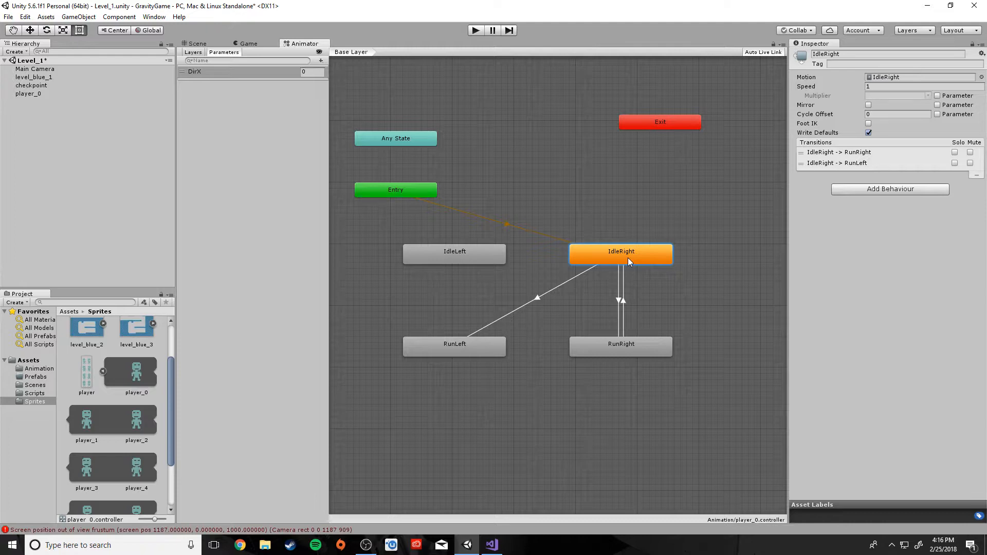
pyautogui.click(537, 297)
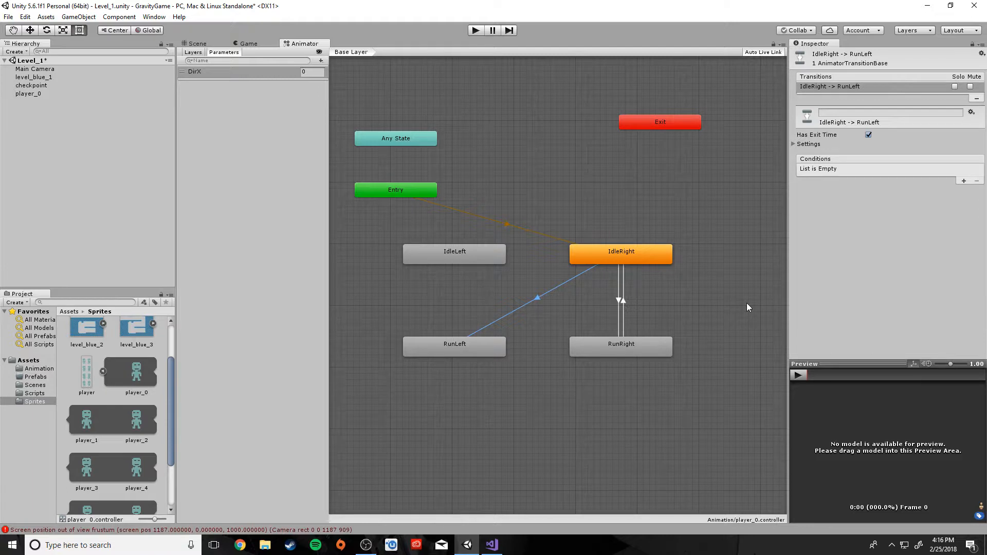
pyautogui.click(868, 135)
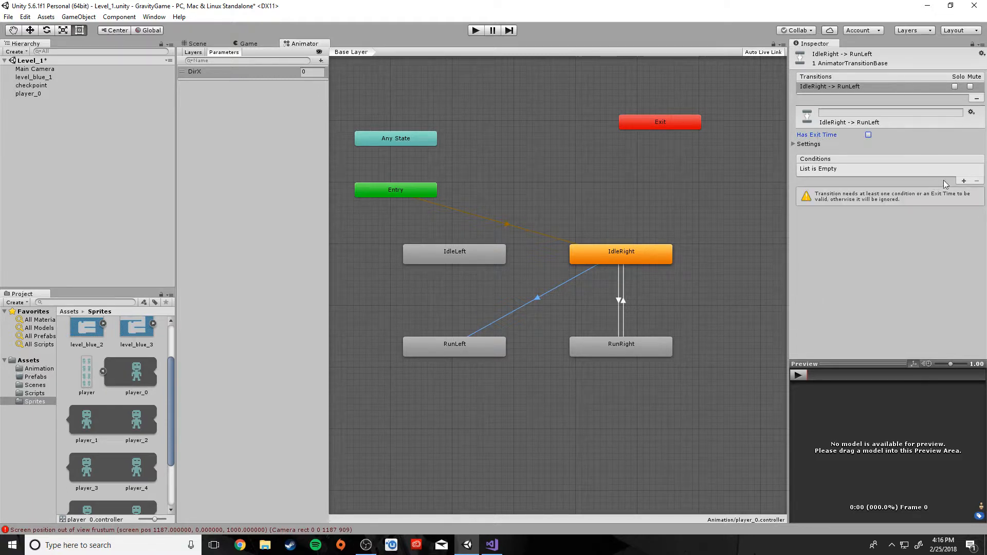
pyautogui.click(963, 181)
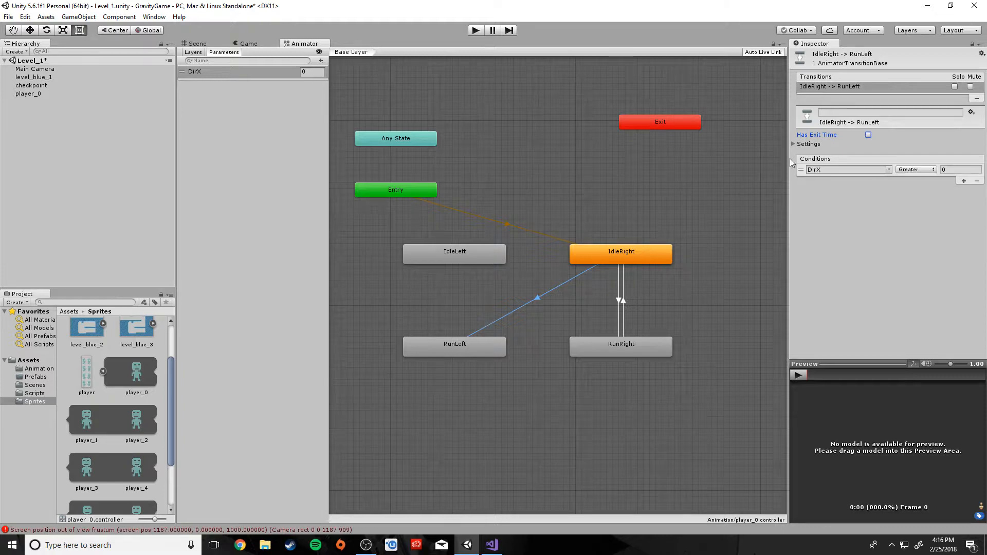
pyautogui.click(914, 170)
pyautogui.click(916, 193)
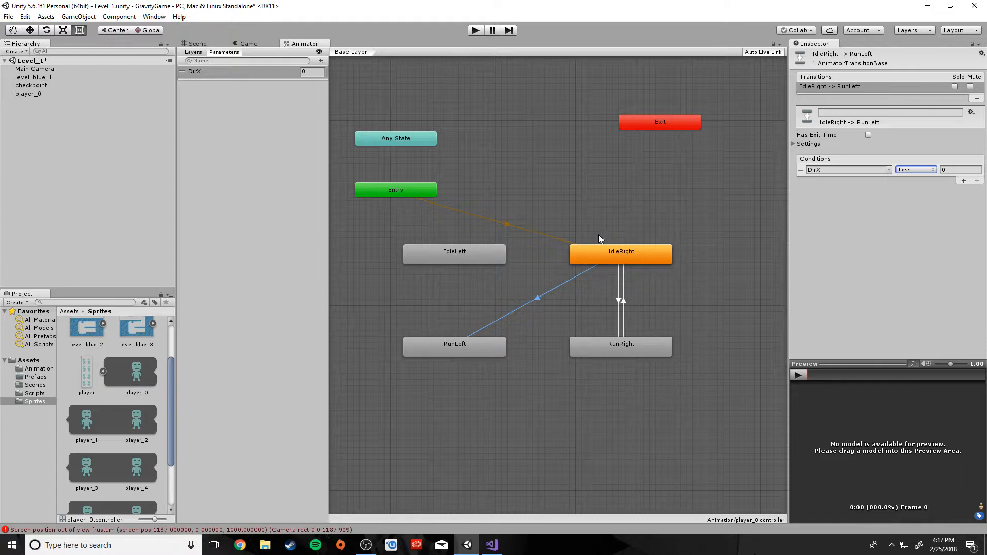
pyautogui.click(562, 416)
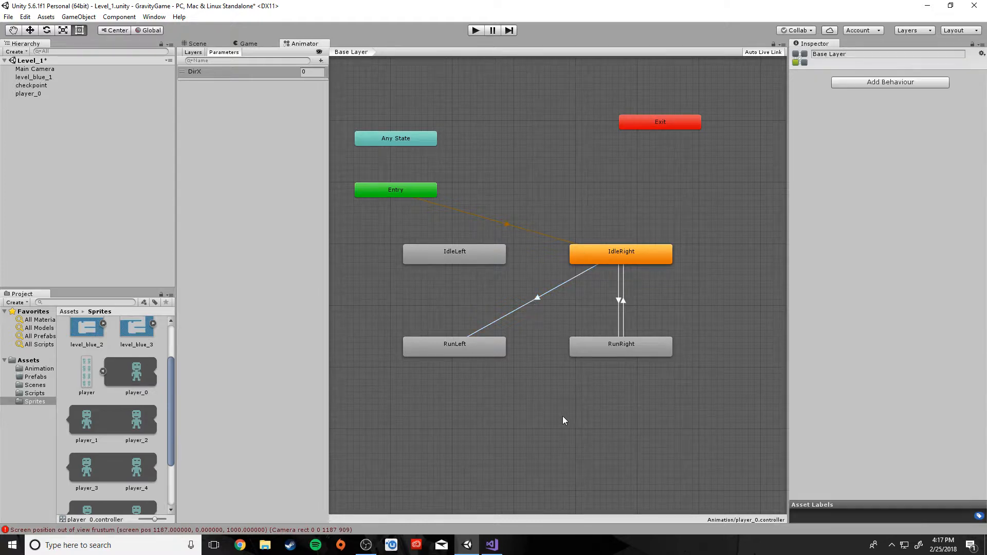
# Create an IdleLeft-to-RunLeft transition with Has Exit Time off and condition DirX Less 0
pyautogui.click(462, 255)
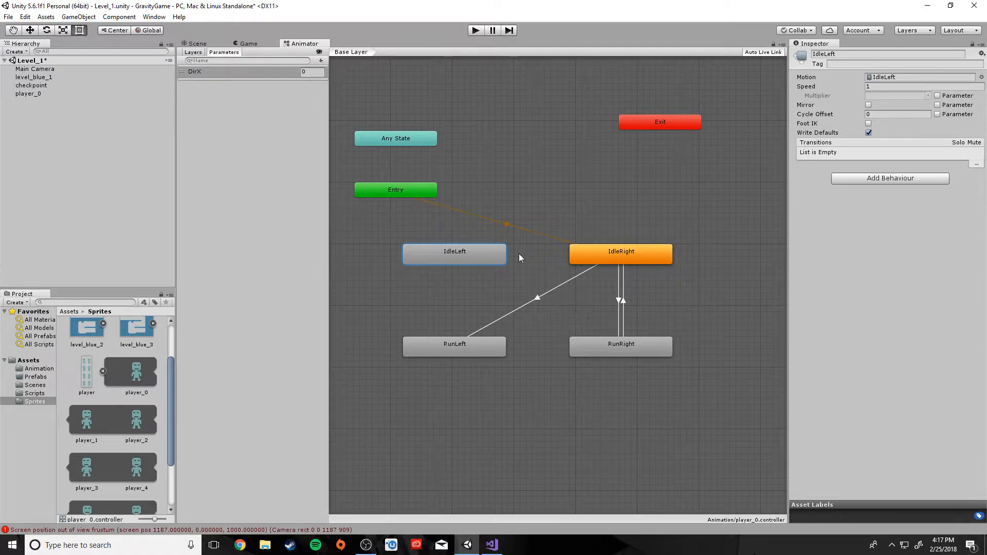
pyautogui.rightClick(455, 254)
pyautogui.click(493, 258)
pyautogui.click(446, 350)
pyautogui.click(454, 304)
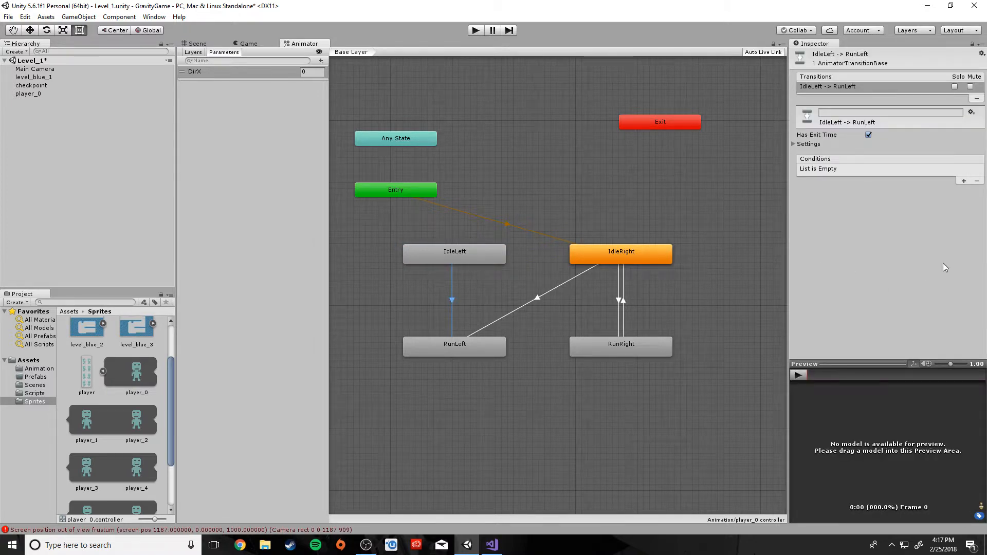
pyautogui.click(868, 134)
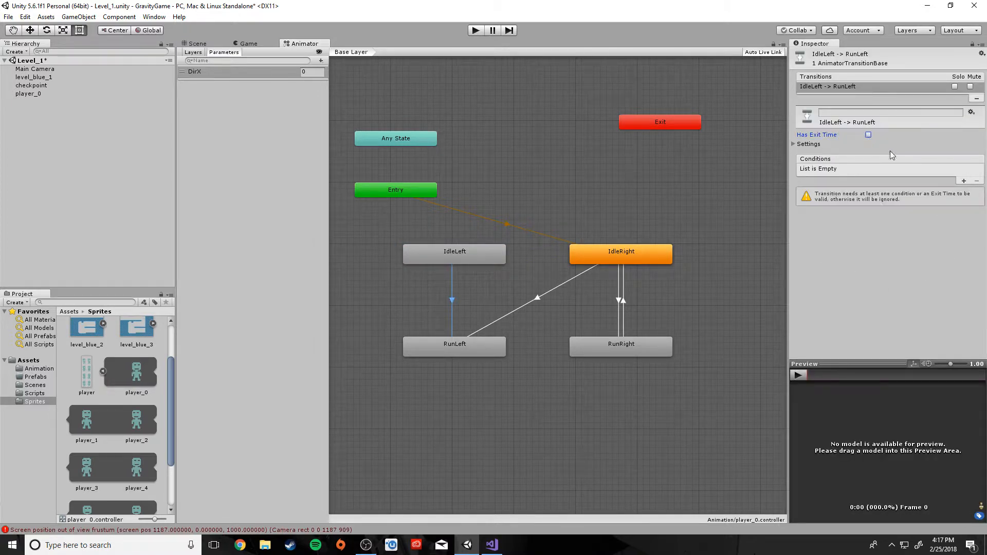
pyautogui.click(964, 181)
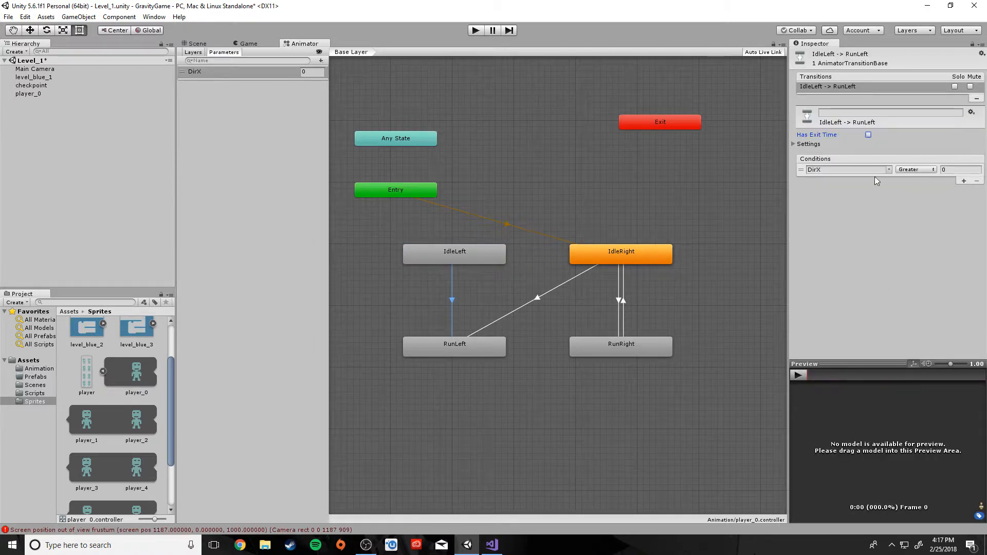
pyautogui.click(920, 170)
pyautogui.click(910, 191)
# Create a RunLeft-to-IdleLeft transition with a DirX condition and a different comparison mode
pyautogui.click(465, 340)
pyautogui.rightClick(467, 344)
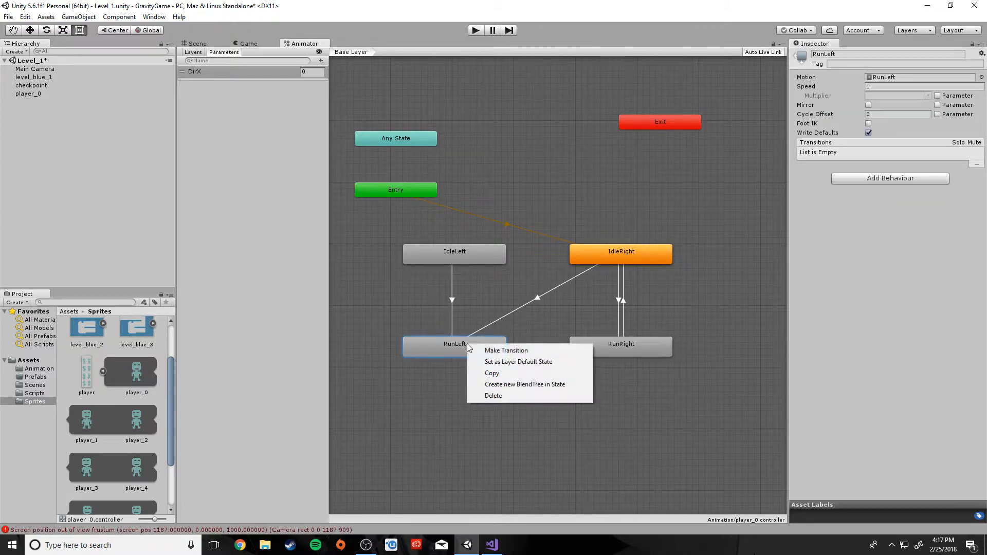
pyautogui.click(496, 350)
pyautogui.click(477, 255)
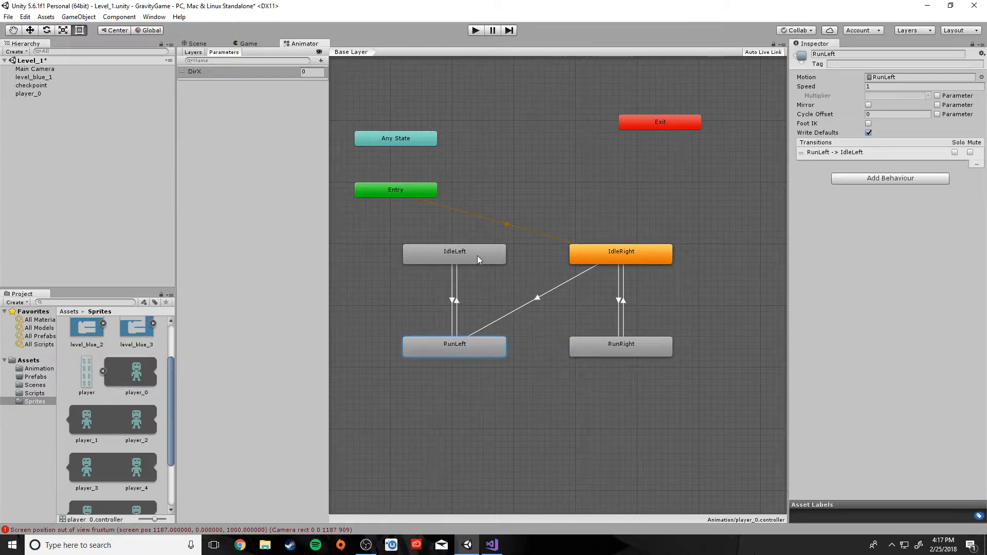
pyautogui.click(456, 303)
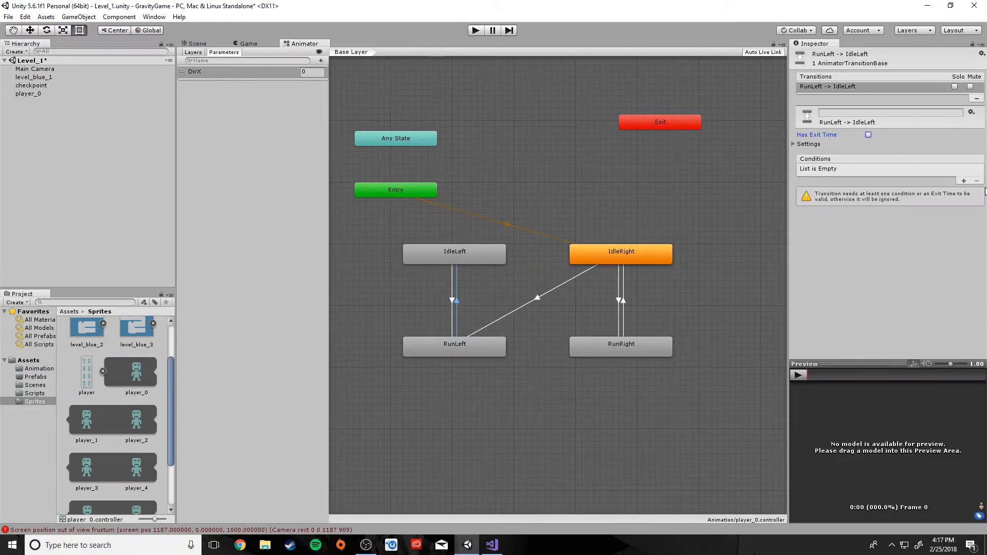
pyautogui.click(964, 181)
pyautogui.click(927, 173)
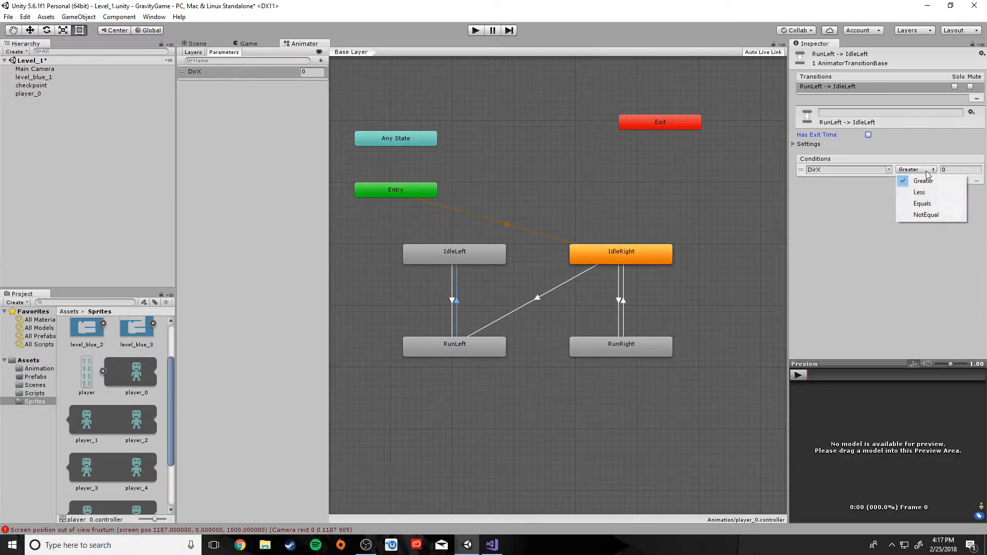
pyautogui.click(922, 203)
pyautogui.click(600, 406)
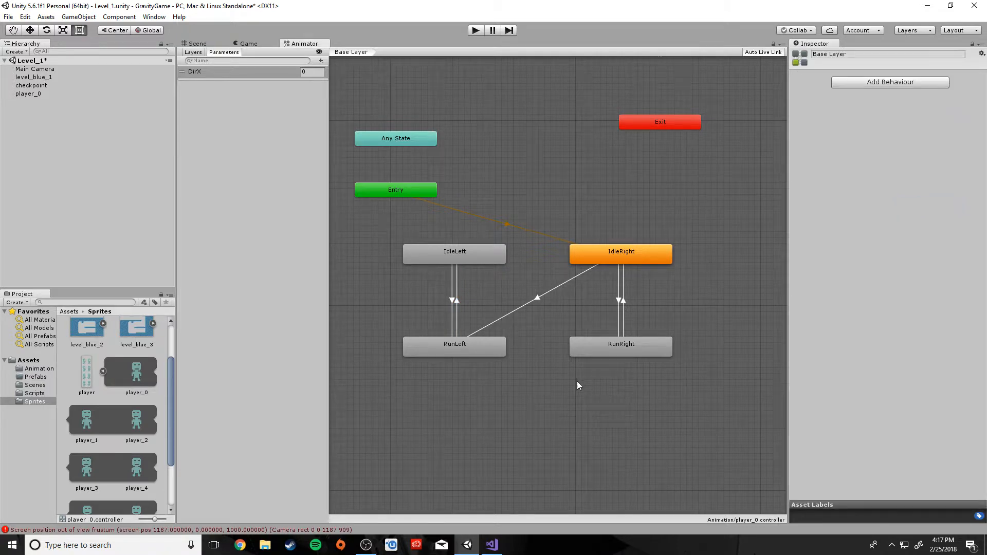
pyautogui.click(469, 258)
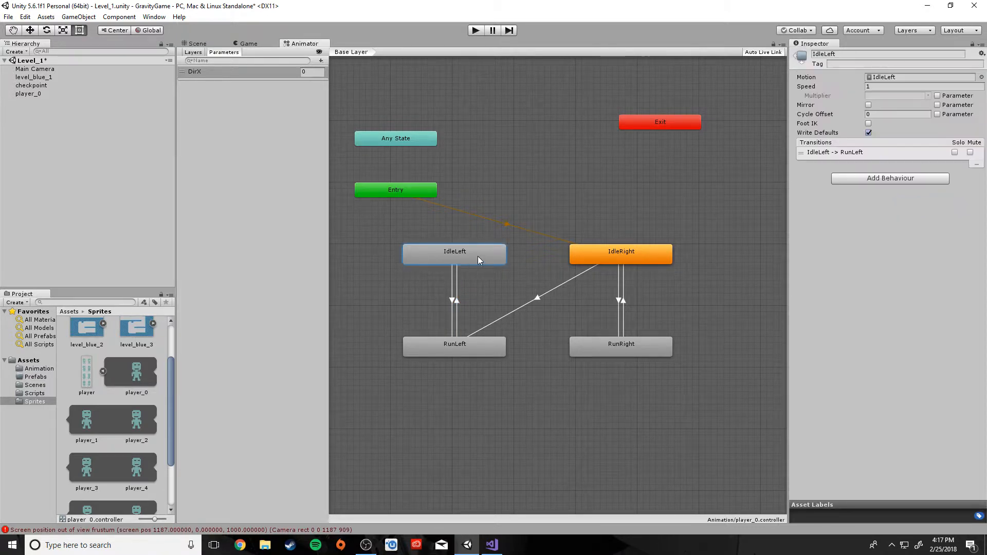
# Create an IdleLeft-to-RunRight transition with Has Exit Time off and condition DirX Greater 0
pyautogui.rightClick(474, 256)
pyautogui.click(489, 262)
pyautogui.click(616, 351)
pyautogui.click(620, 351)
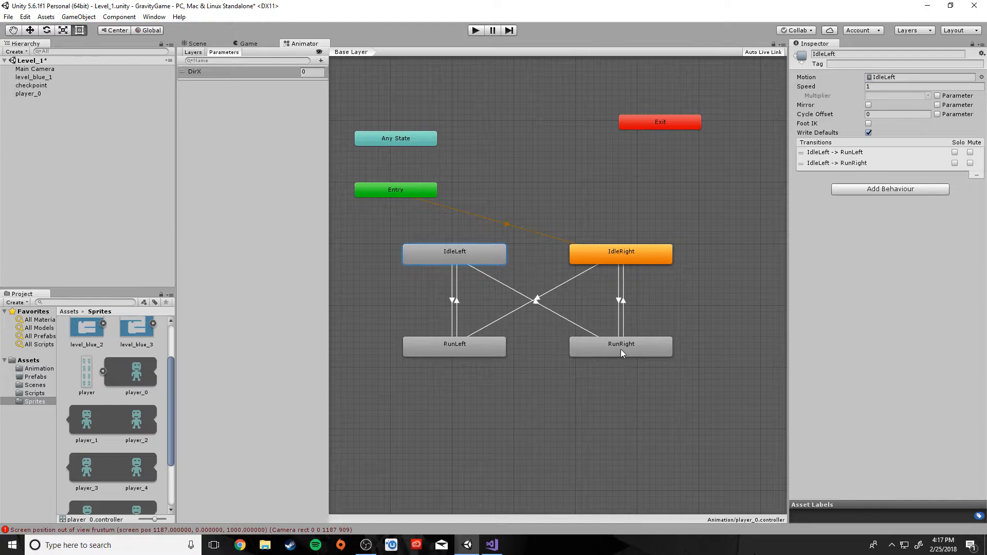
pyautogui.click(535, 302)
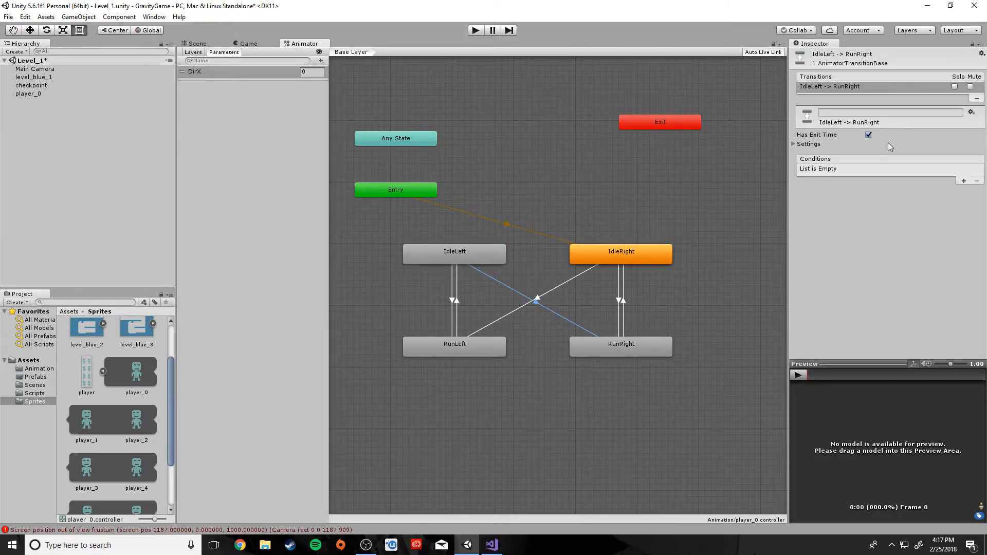
pyautogui.click(868, 135)
pyautogui.click(964, 181)
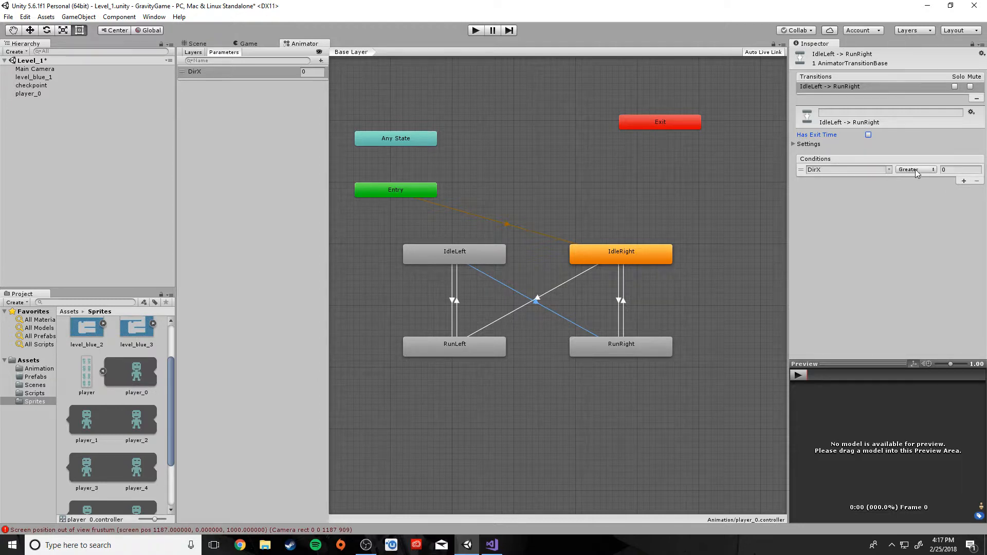
pyautogui.click(637, 456)
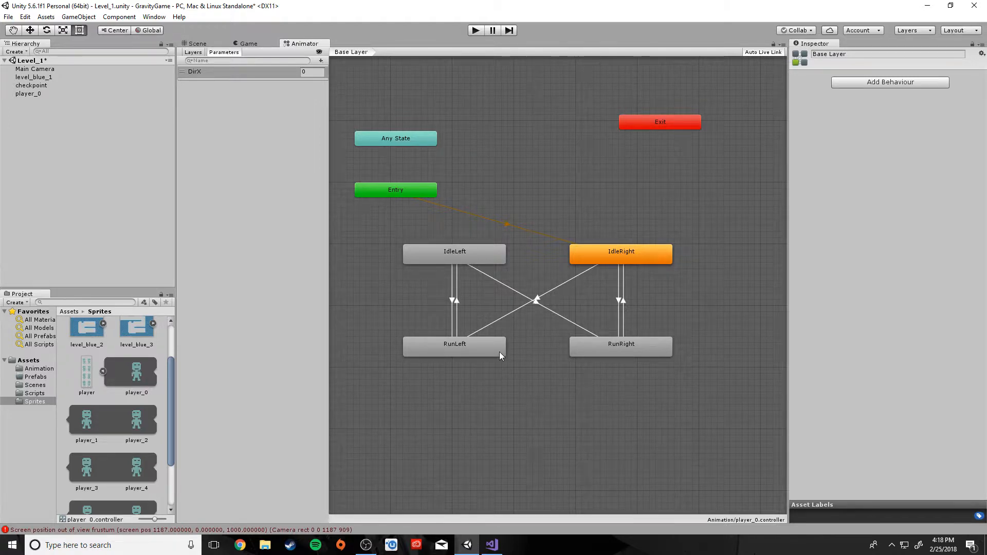
pyautogui.click(484, 350)
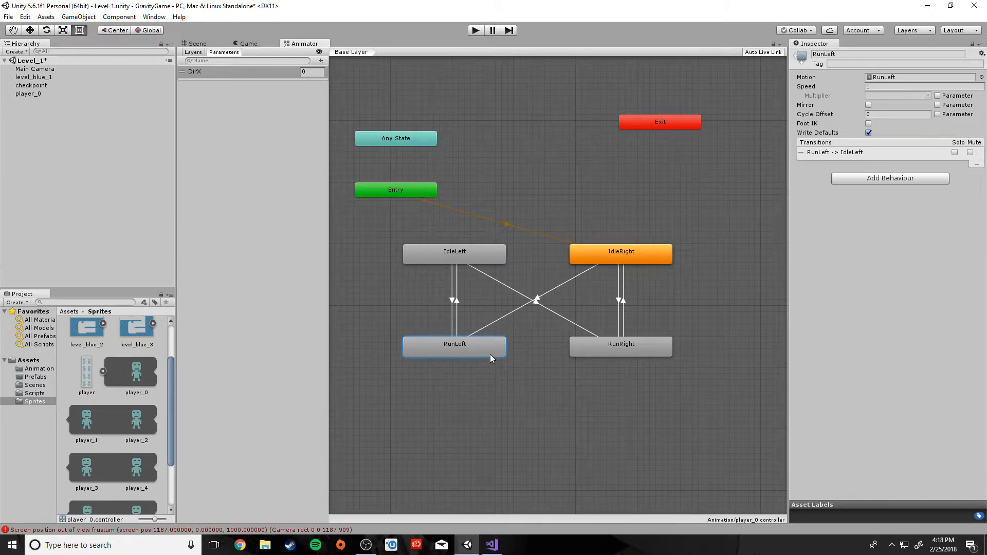
# Create a RunLeft-to-RunRight transition with Has Exit Time off and condition DirX Greater 0
pyautogui.rightClick(489, 354)
pyautogui.click(514, 360)
pyautogui.click(606, 343)
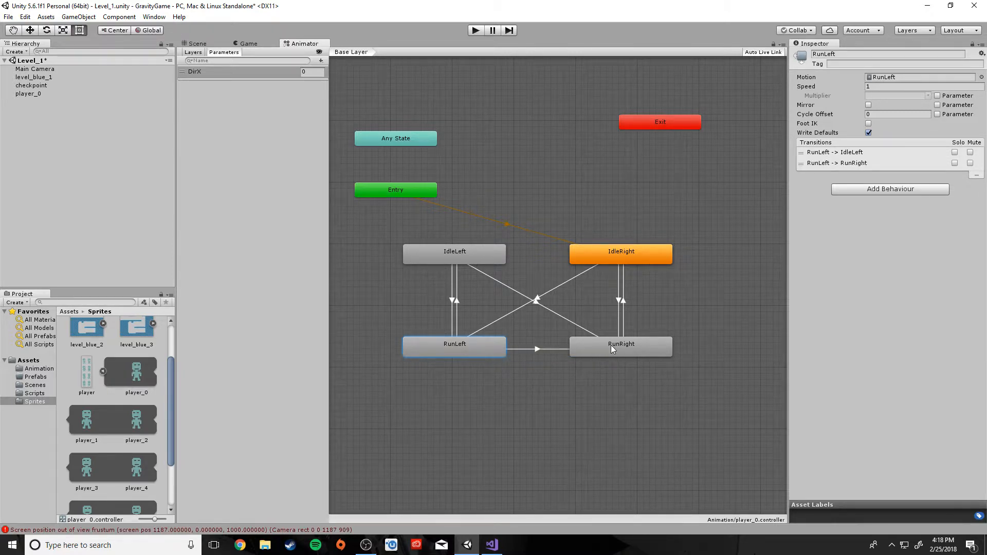
pyautogui.click(538, 350)
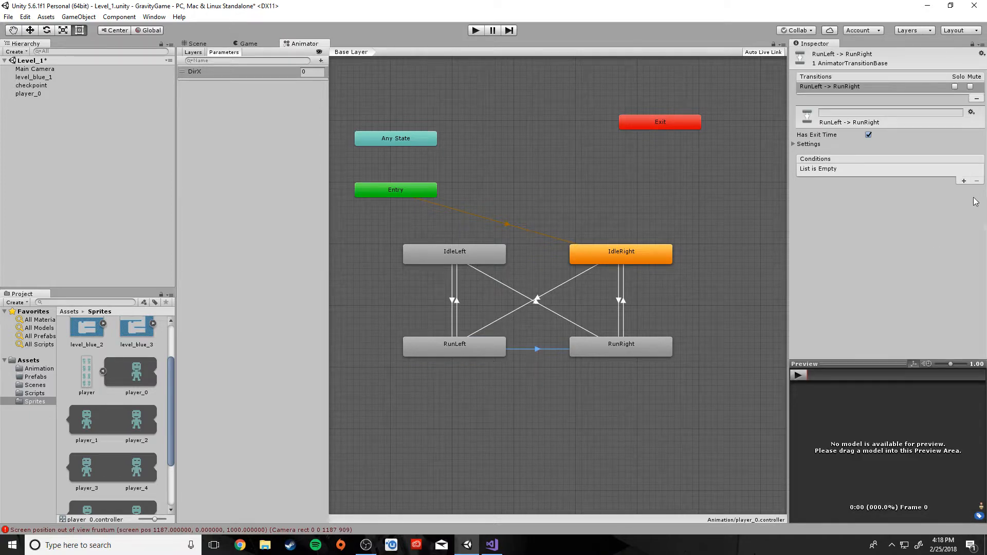
pyautogui.click(868, 135)
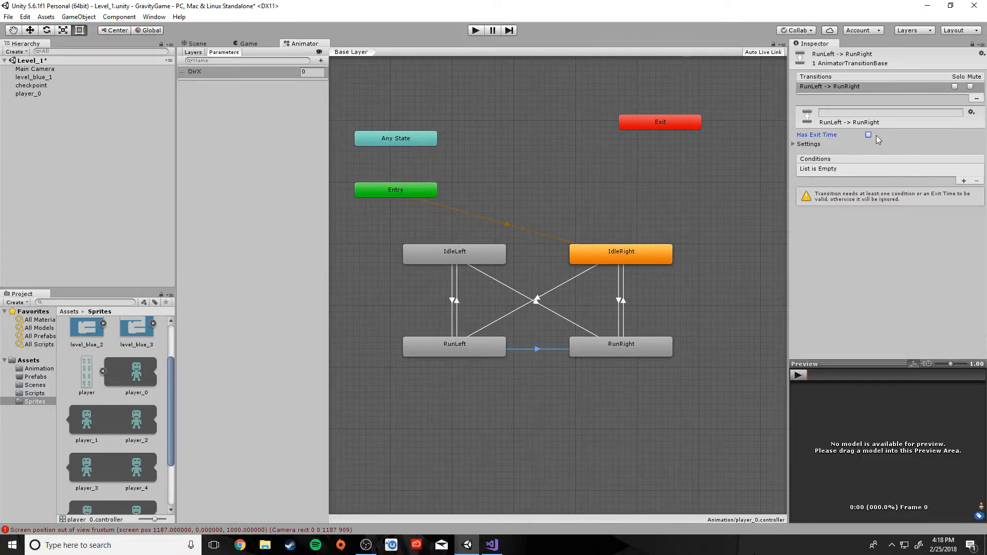
pyautogui.click(963, 181)
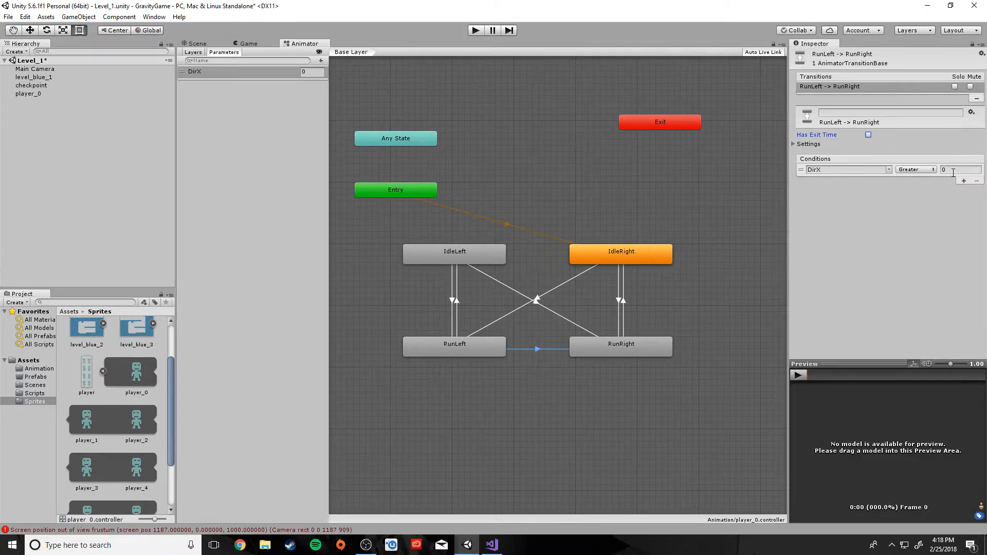
# Create a RunRight-to-RunLeft transition with Has Exit Time off and condition DirX Less 0
pyautogui.rightClick(619, 344)
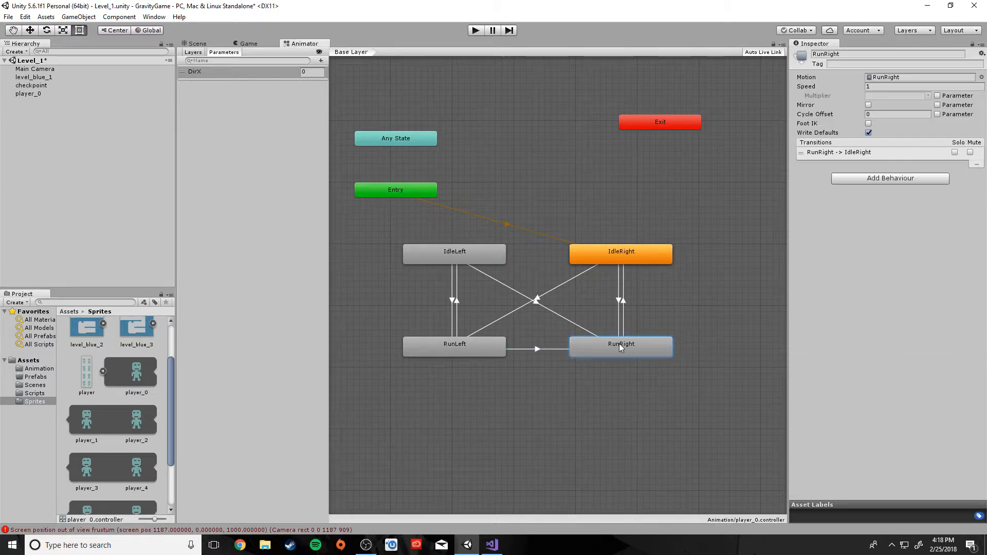
pyautogui.click(632, 348)
pyautogui.click(469, 342)
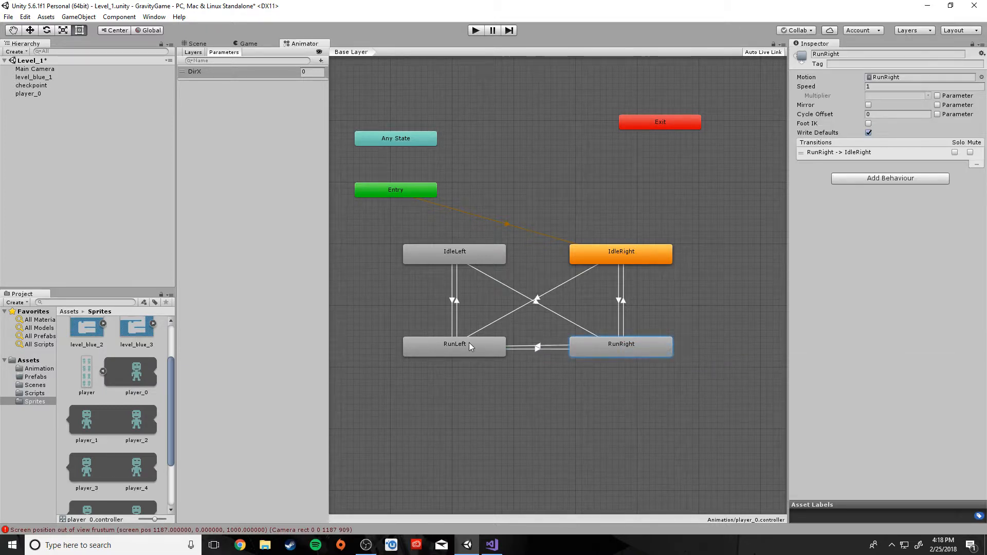
pyautogui.click(541, 344)
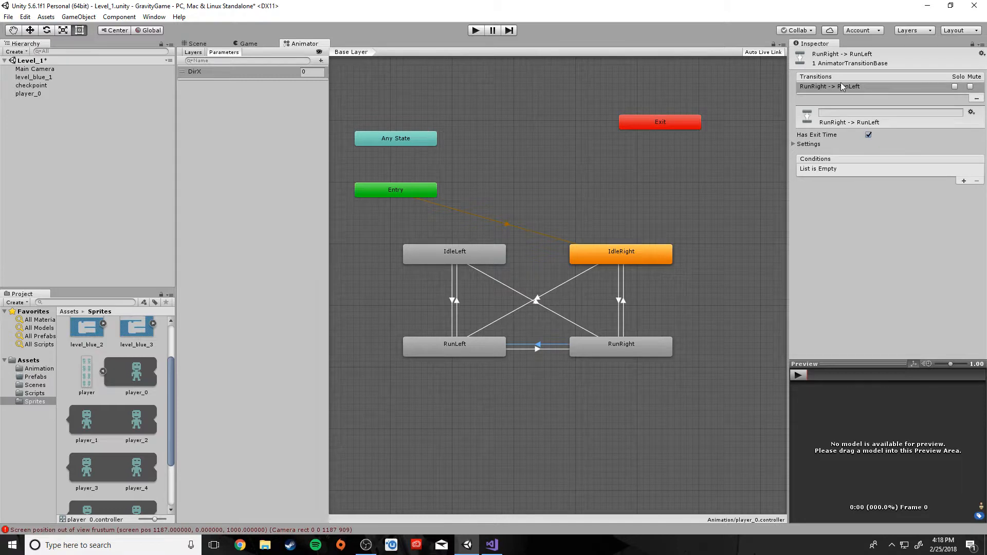
pyautogui.click(868, 134)
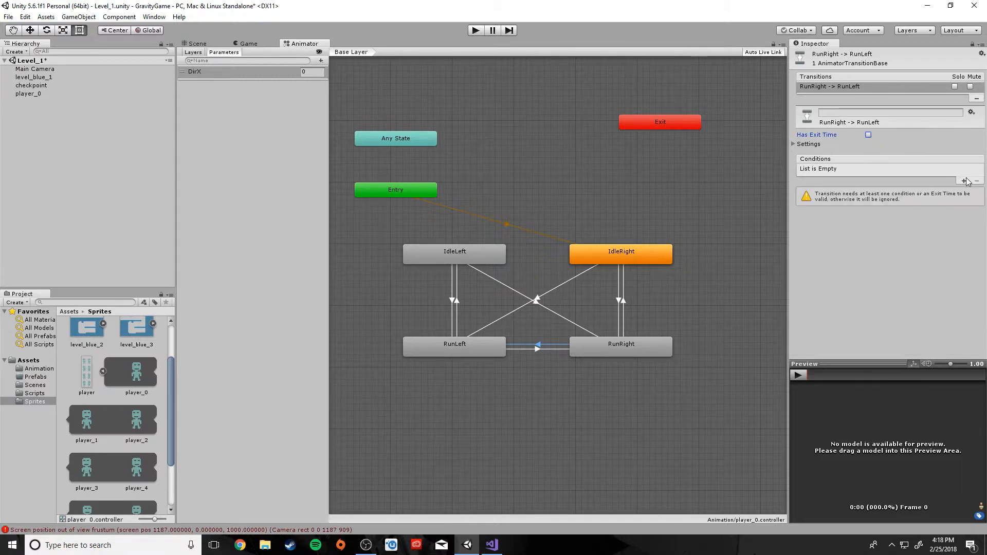
pyautogui.click(963, 181)
pyautogui.click(916, 169)
pyautogui.click(913, 193)
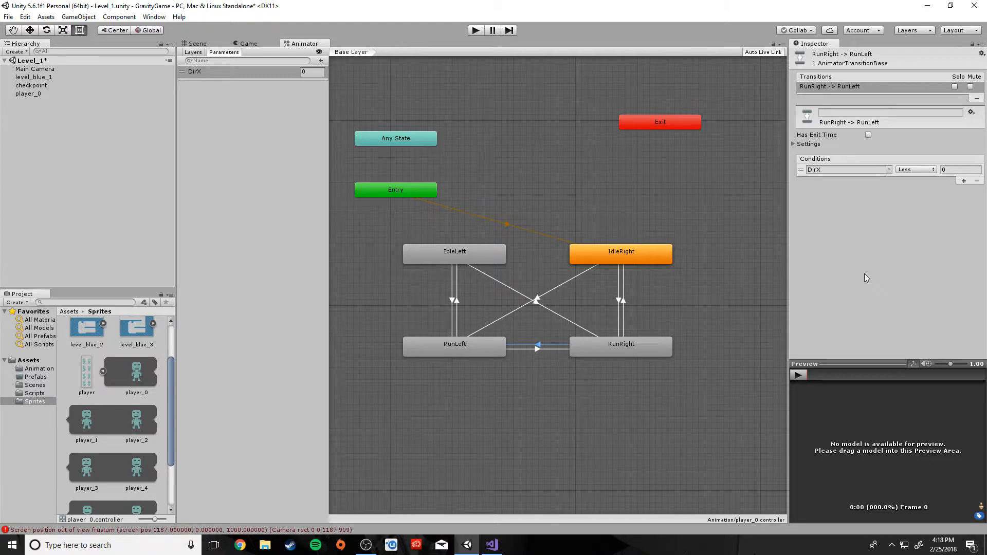
pyautogui.scroll(3, 598, 408)
pyautogui.scroll(-2, 600, 412)
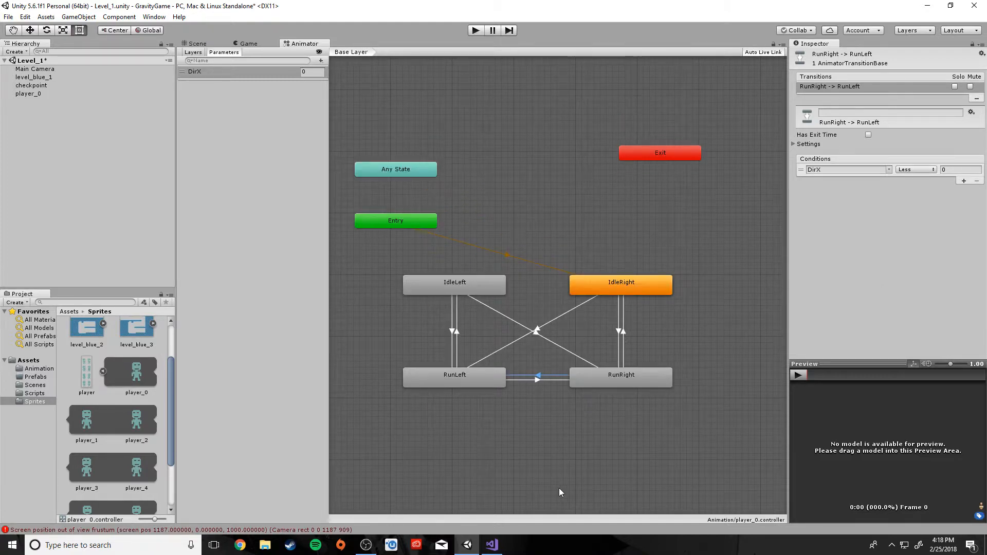
# Dock the Animator graph to the right of the Scene view and enter Play mode
pyautogui.click(561, 492)
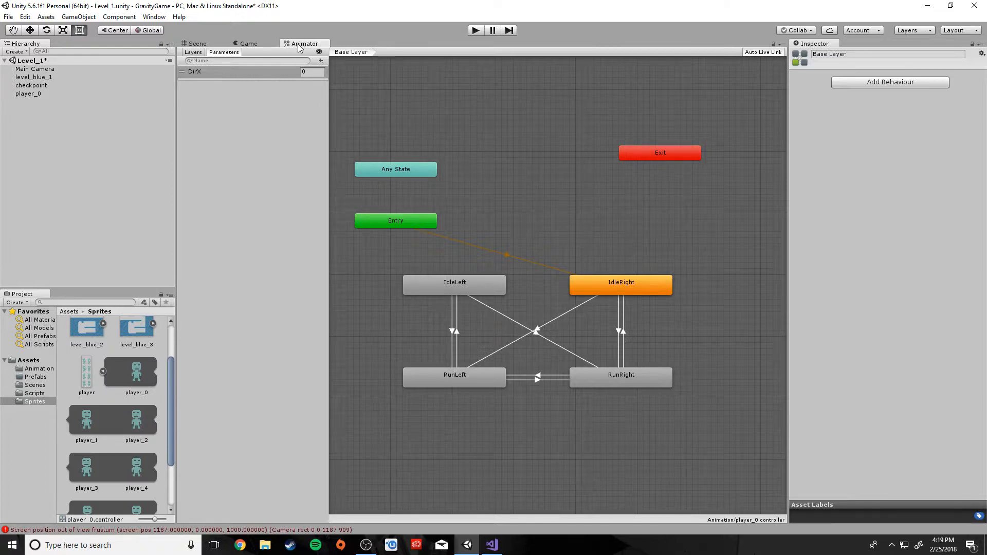
pyautogui.moveTo(298, 45); pyautogui.dragTo(669, 278)
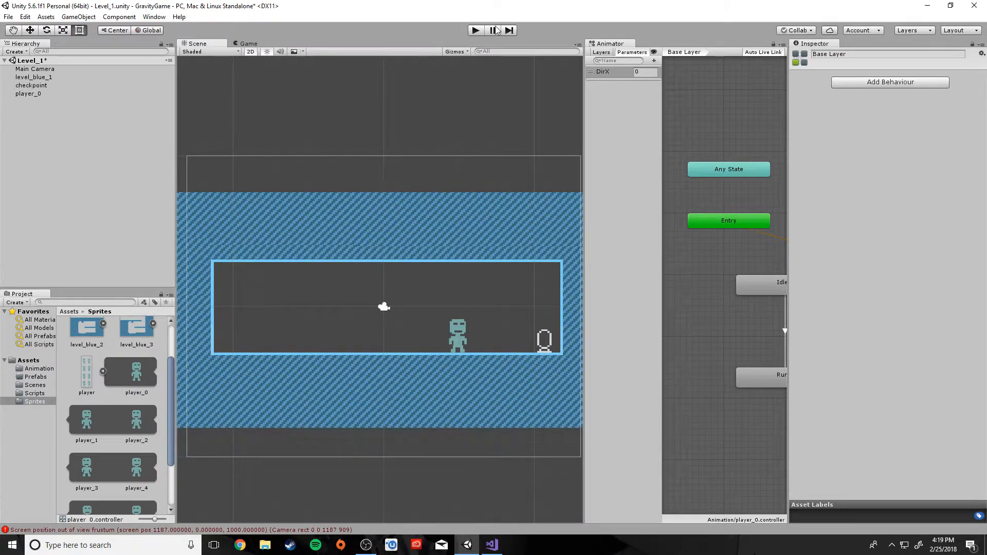
pyautogui.click(474, 31)
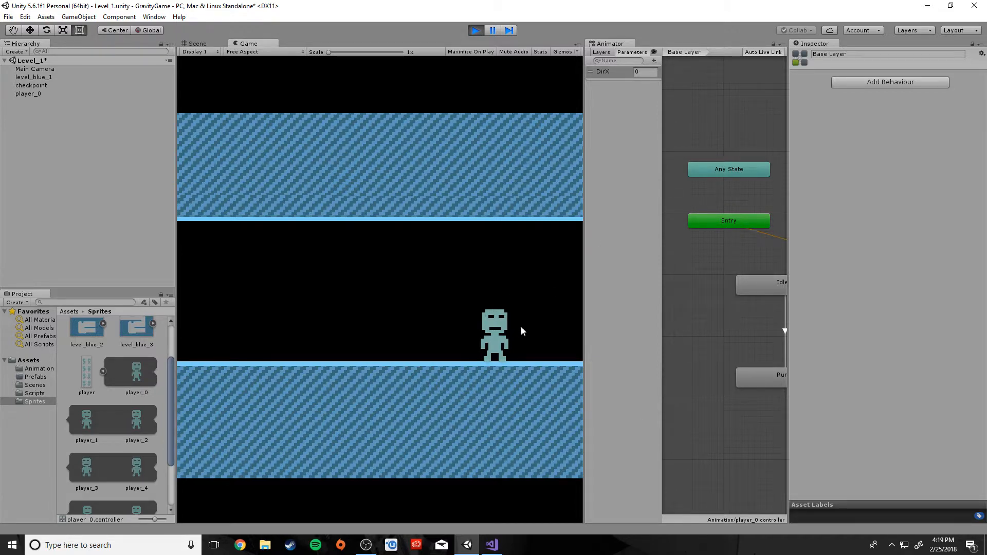
# While playing, set DirX to 1, -1, then 0 to test the animations, then stop the game
pyautogui.click(647, 72)
pyautogui.write('1')
pyautogui.press('BackSpace')
pyautogui.click(630, 129)
pyautogui.click(643, 72)
pyautogui.write('-1')
pyautogui.click(624, 265)
pyautogui.click(648, 72)
pyautogui.write('0')
pyautogui.click(630, 167)
pyautogui.click(647, 73)
pyautogui.click(475, 31)
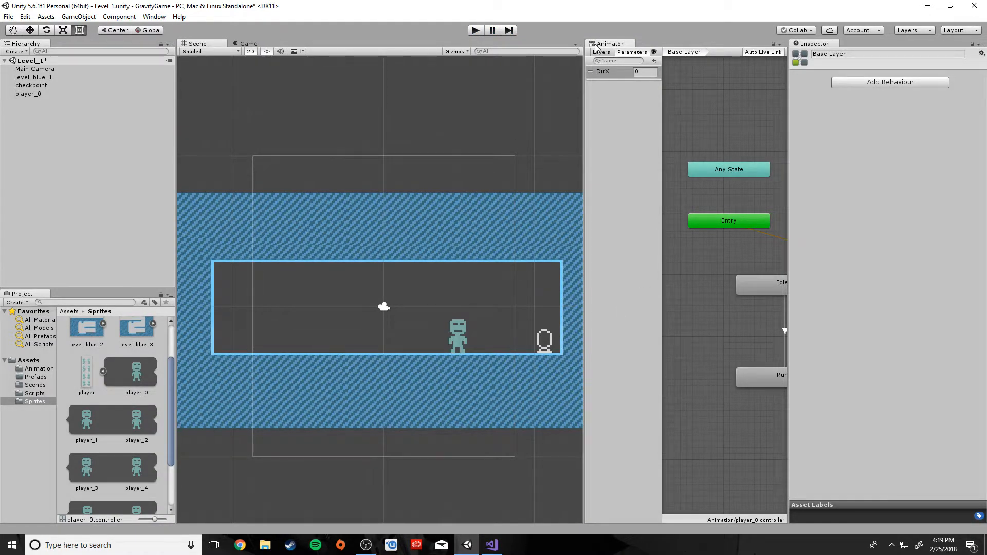
# Dock the Animator beside Scene and Game, review the IdleLeft and RunLeft transitions, then show the Scene view
pyautogui.moveTo(597, 47); pyautogui.dragTo(281, 41)
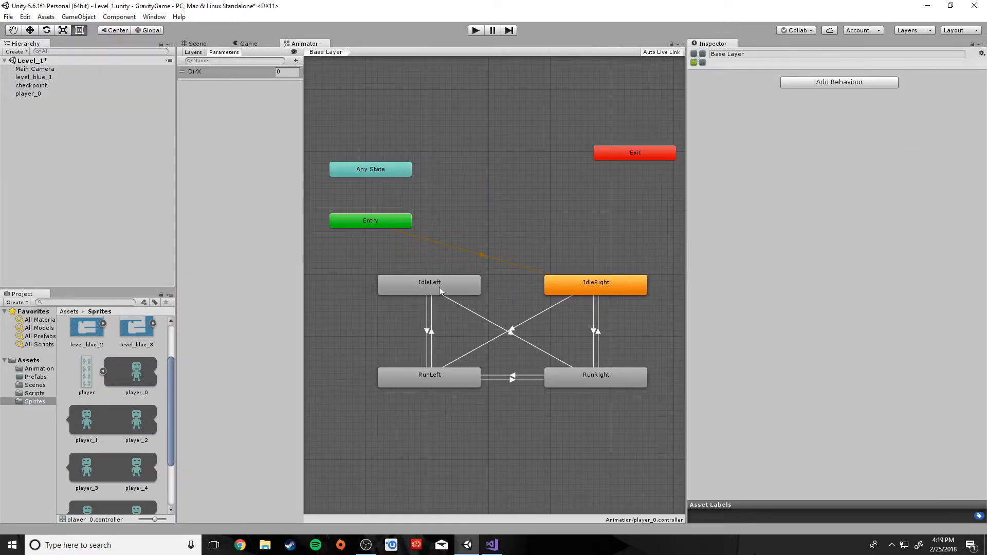
pyautogui.click(424, 289)
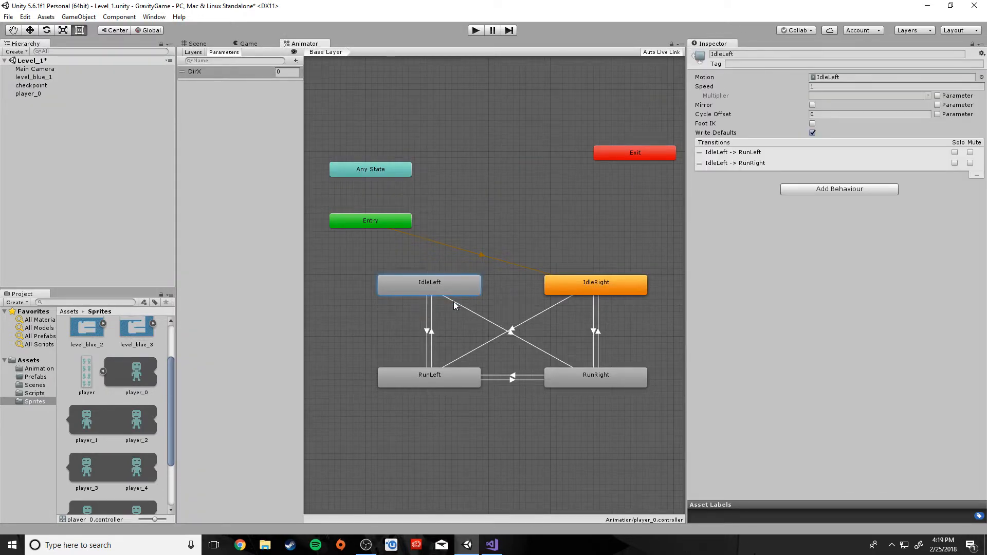
pyautogui.click(432, 379)
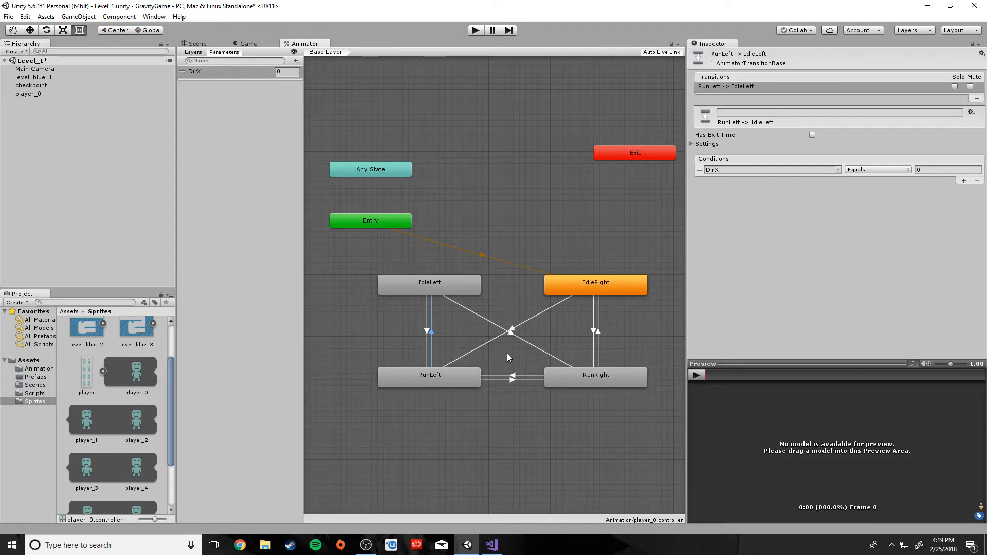
pyautogui.click(331, 334)
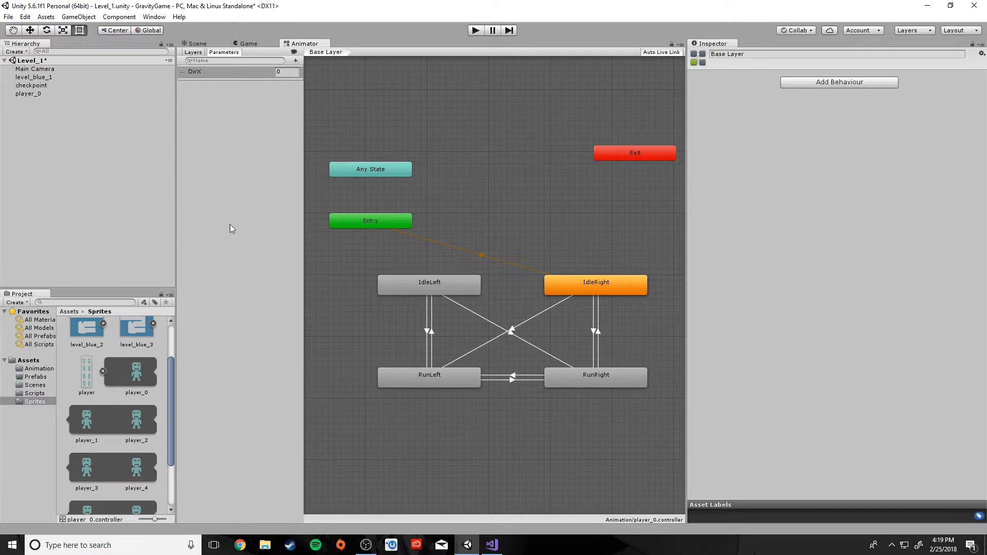
pyautogui.click(195, 44)
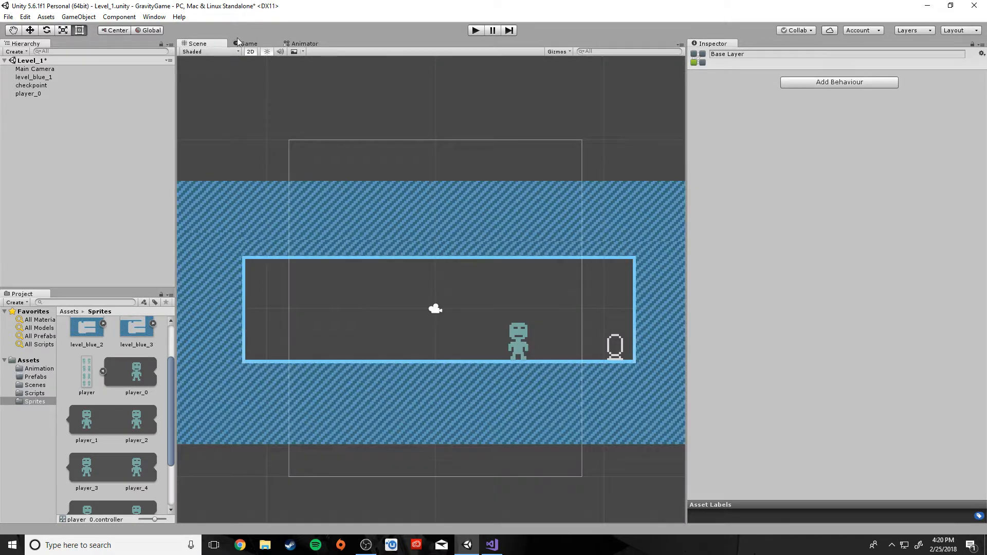
# Rename the player_0 object to Player in the Hierarchy
pyautogui.click(527, 348)
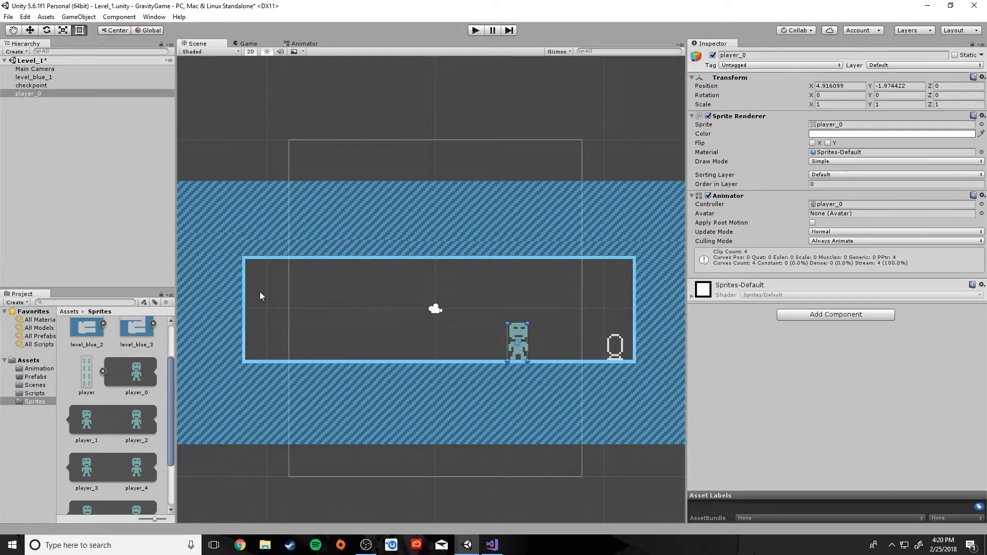
pyautogui.rightClick(23, 94)
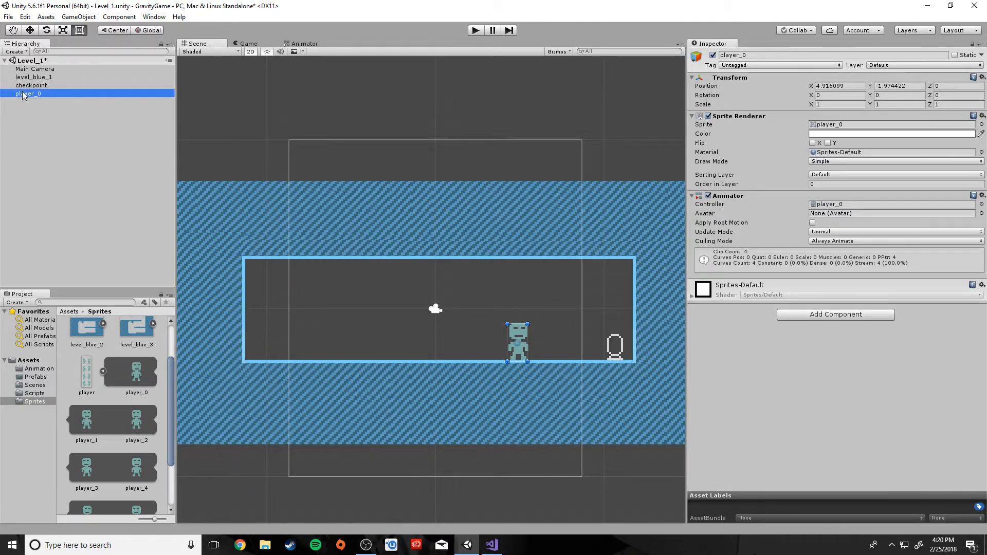
pyautogui.click(41, 125)
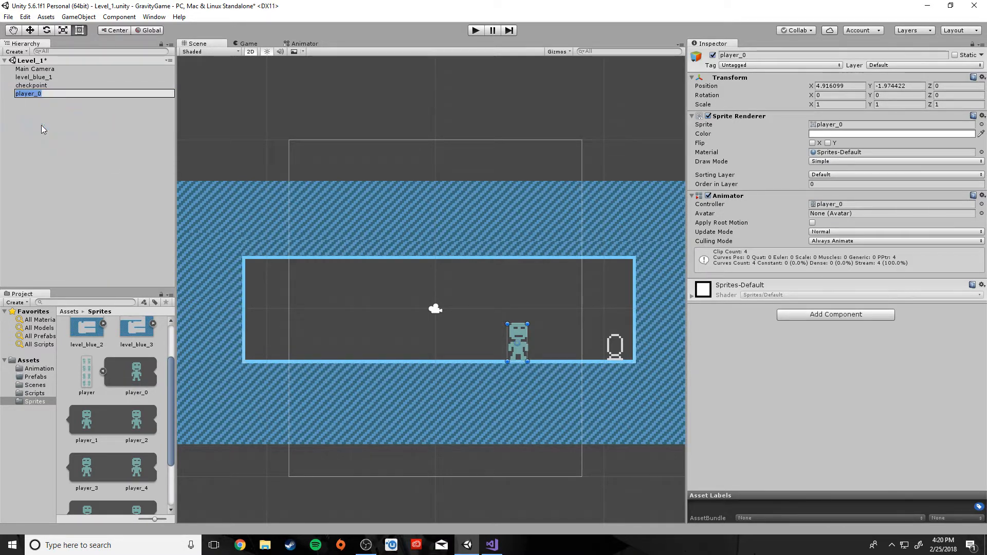
pyautogui.write('Player')
pyautogui.click(42, 125)
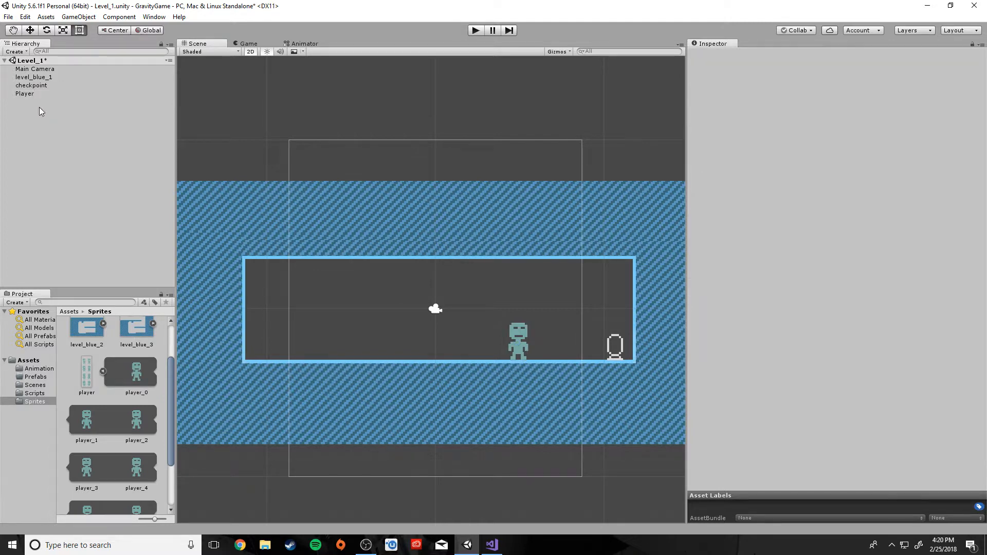
# Rename the checkpoint object to Checkpoint with a capital C
pyautogui.rightClick(37, 86)
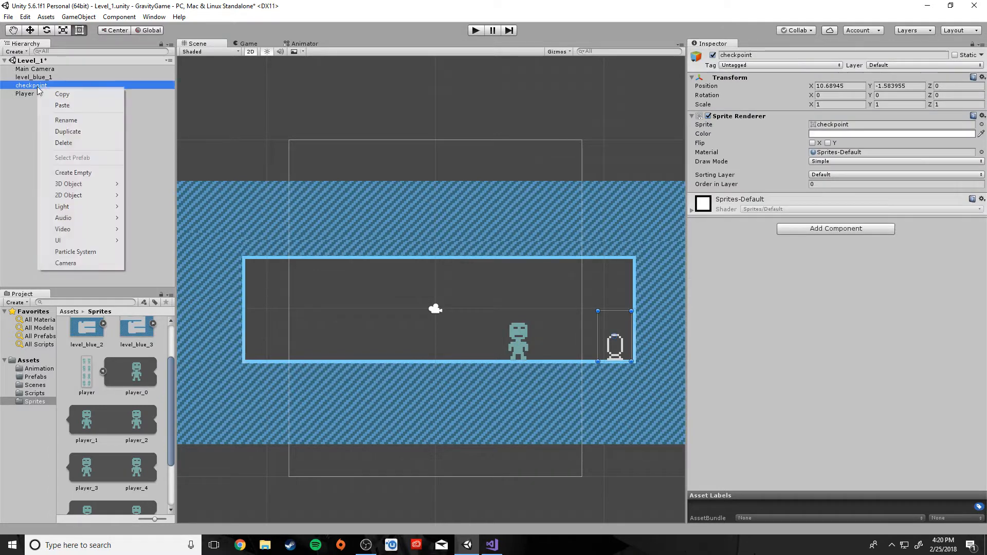
pyautogui.click(72, 119)
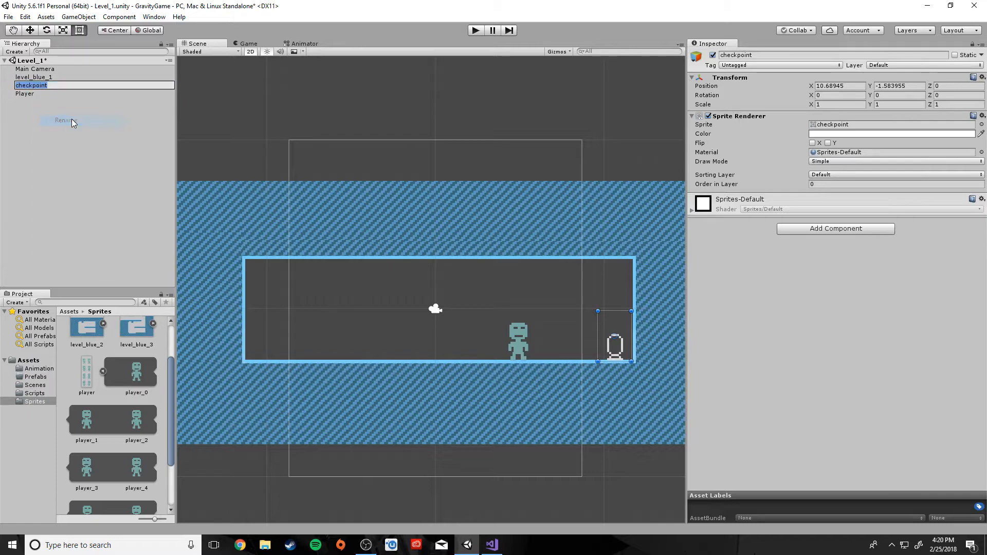
pyautogui.write('chekp')
pyautogui.press('BackSpace')
pyautogui.press('BackSpace')
pyautogui.press('BackSpace')
pyautogui.press('BackSpace')
pyautogui.press('BackSpace')
pyautogui.write('Checkpoint')
pyautogui.press('Return')
pyautogui.click(61, 179)
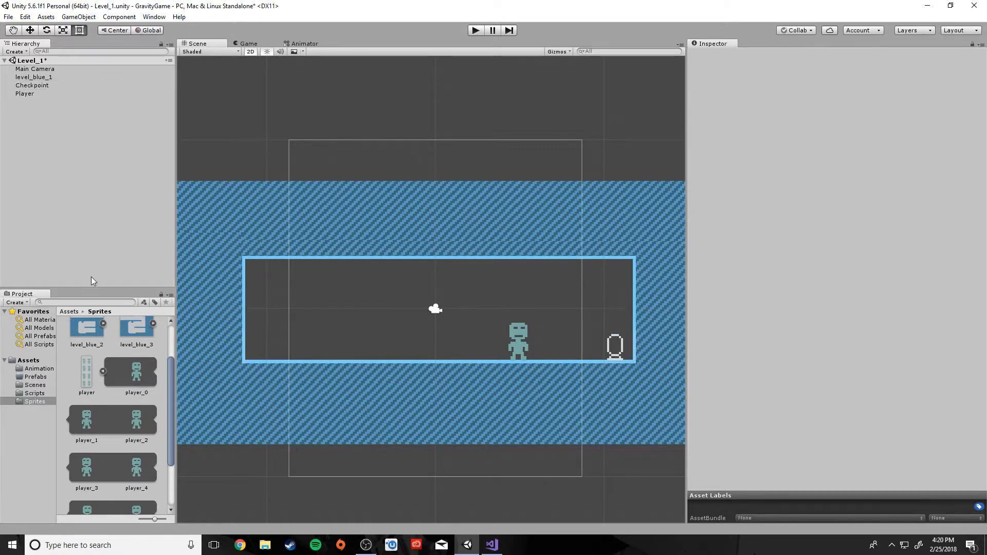
# Add a Box Collider 2D to the Checkpoint object
pyautogui.click(43, 85)
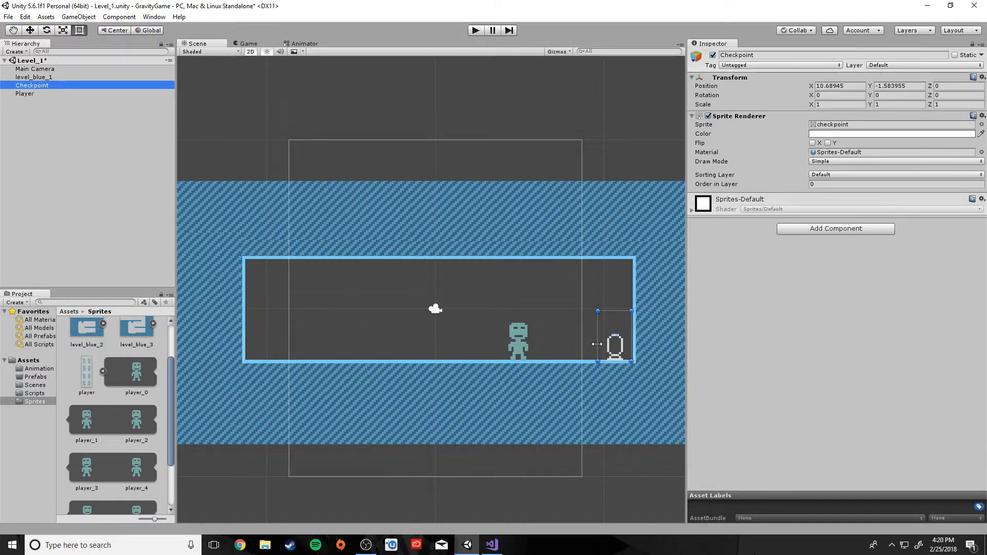
pyautogui.click(817, 235)
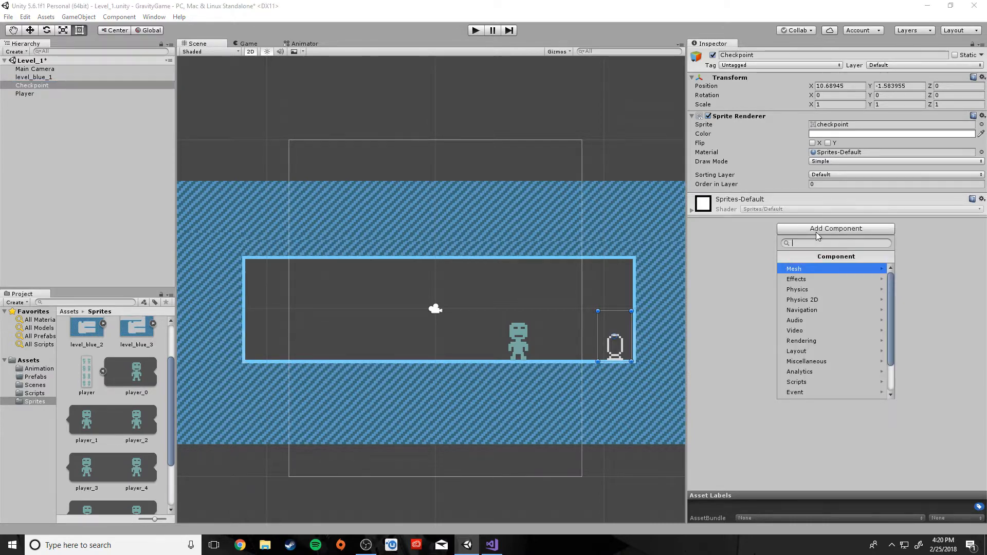
pyautogui.click(806, 301)
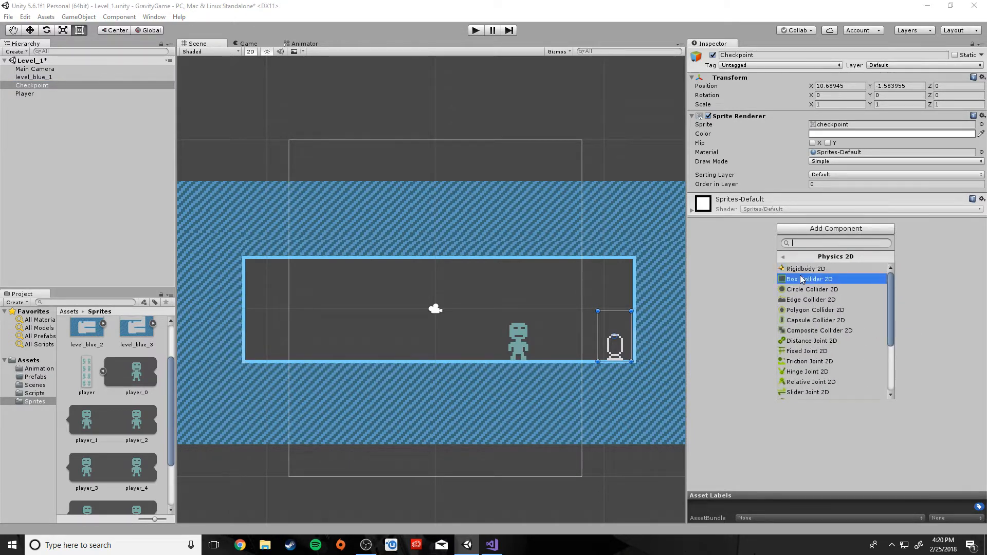
pyautogui.click(803, 279)
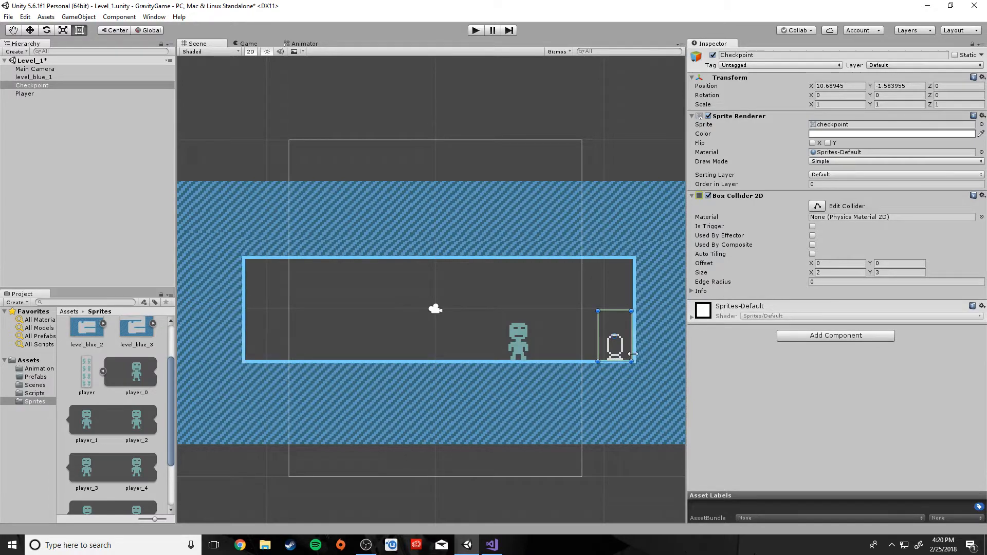
# Trim the collider's top, left and right edges to the checkpoint sprite, about 0.95 by 1.59 units
pyautogui.scroll(2, 625, 366)
pyautogui.scroll(7, 627, 363)
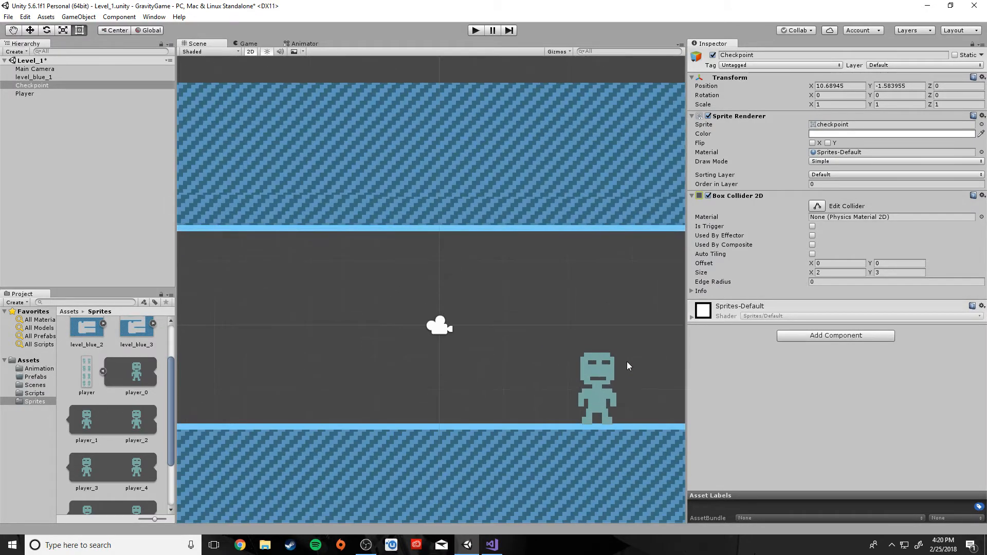
pyautogui.moveTo(627, 362); pyautogui.dragTo(391, 243, button='middle')
pyautogui.scroll(6, 586, 332)
pyautogui.moveTo(585, 332); pyautogui.dragTo(533, 343, button='middle')
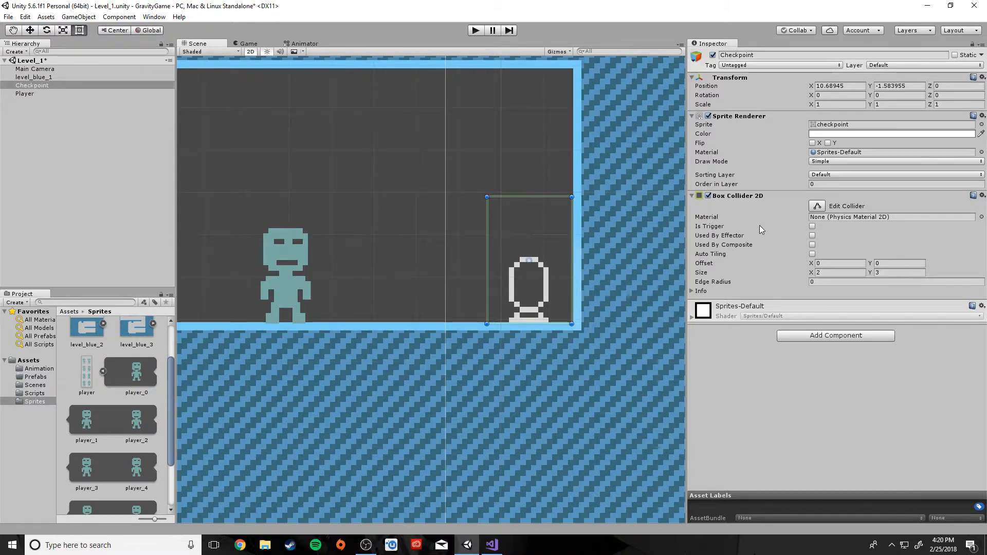
pyautogui.click(812, 207)
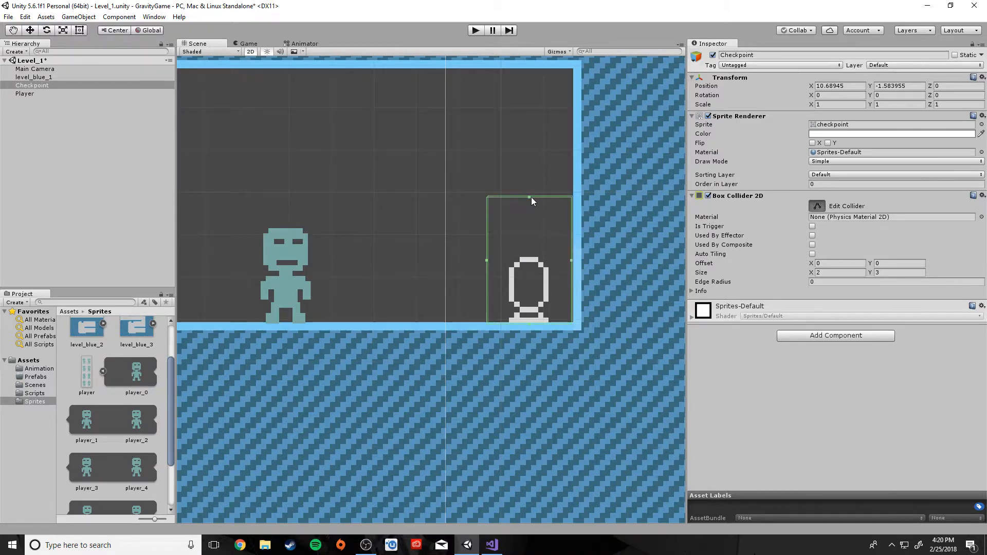
pyautogui.moveTo(529, 197); pyautogui.dragTo(532, 257)
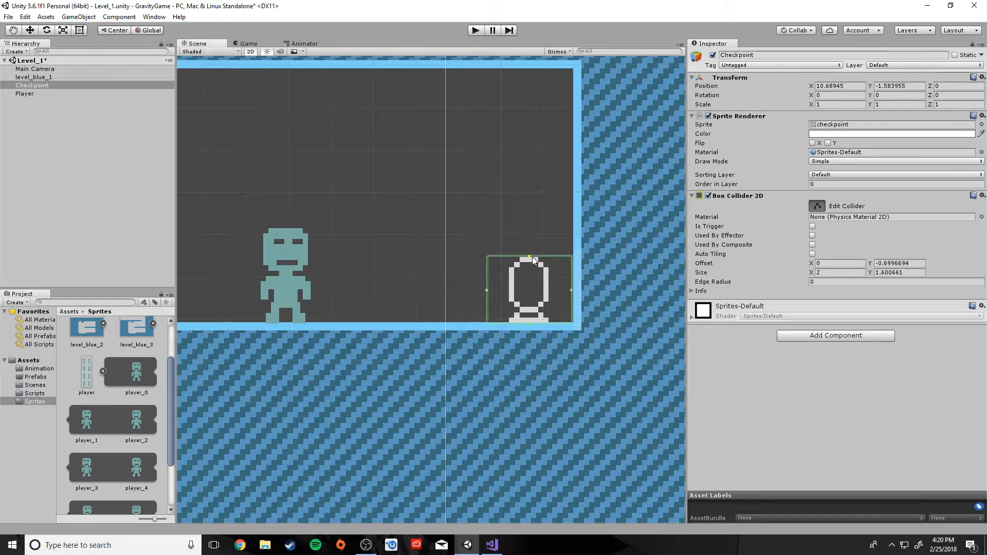
pyautogui.moveTo(486, 290); pyautogui.dragTo(508, 291)
pyautogui.moveTo(572, 289); pyautogui.dragTo(547, 292)
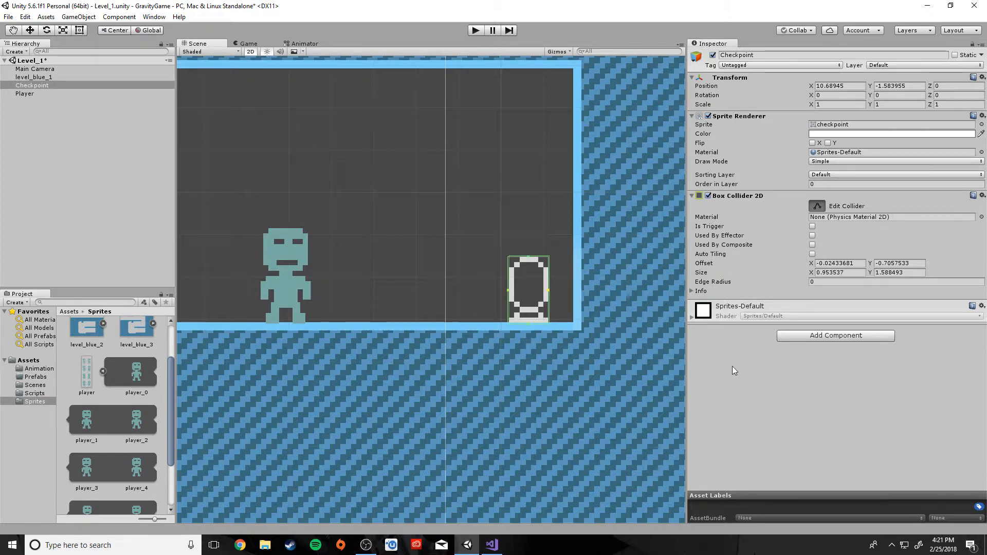
pyautogui.click(511, 214)
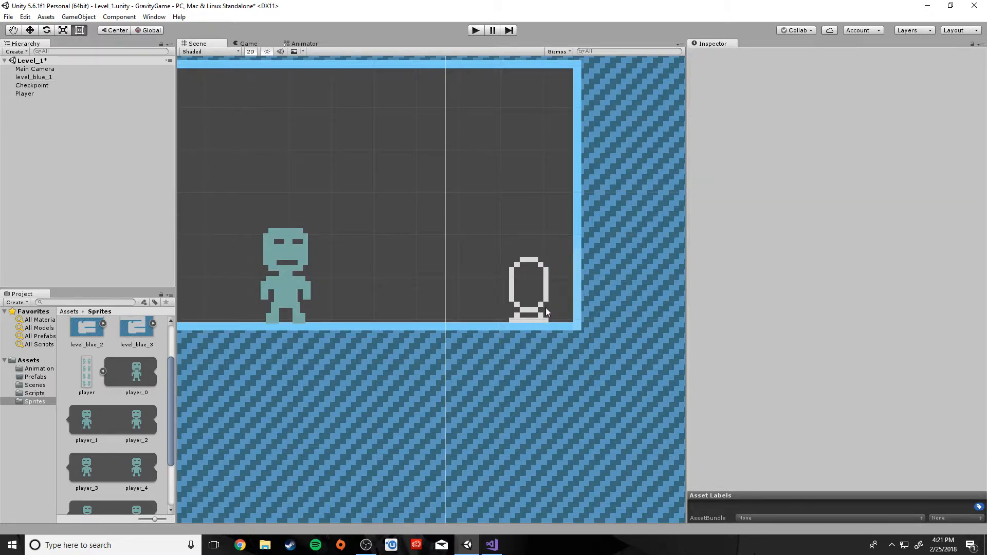
# Set the Checkpoint's Box Collider 2D to Is Trigger
pyautogui.click(16, 85)
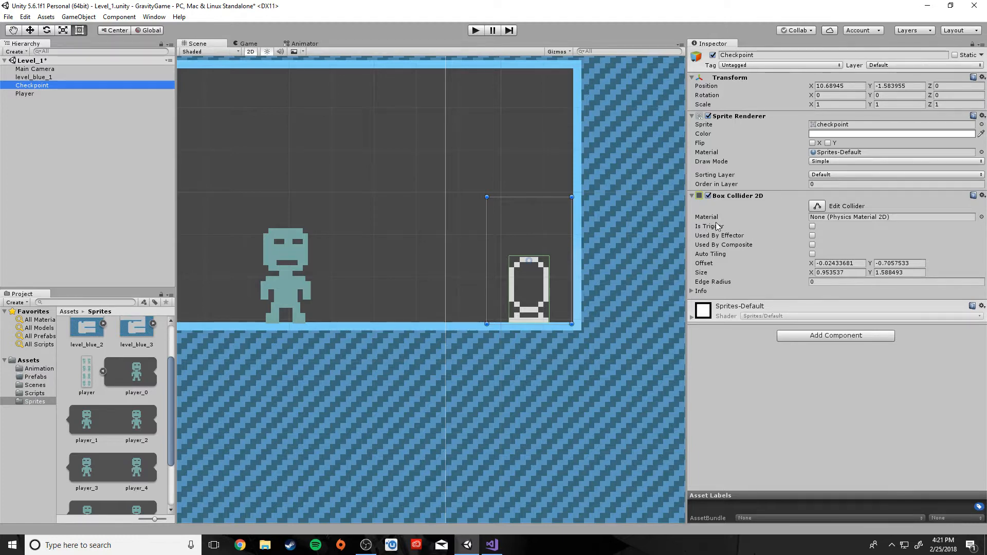
pyautogui.click(812, 227)
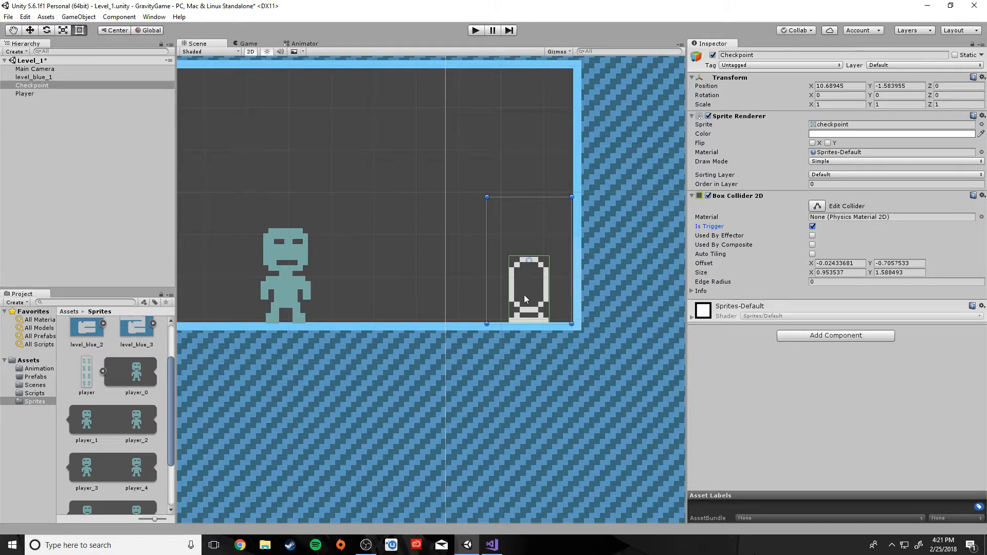
pyautogui.click(392, 171)
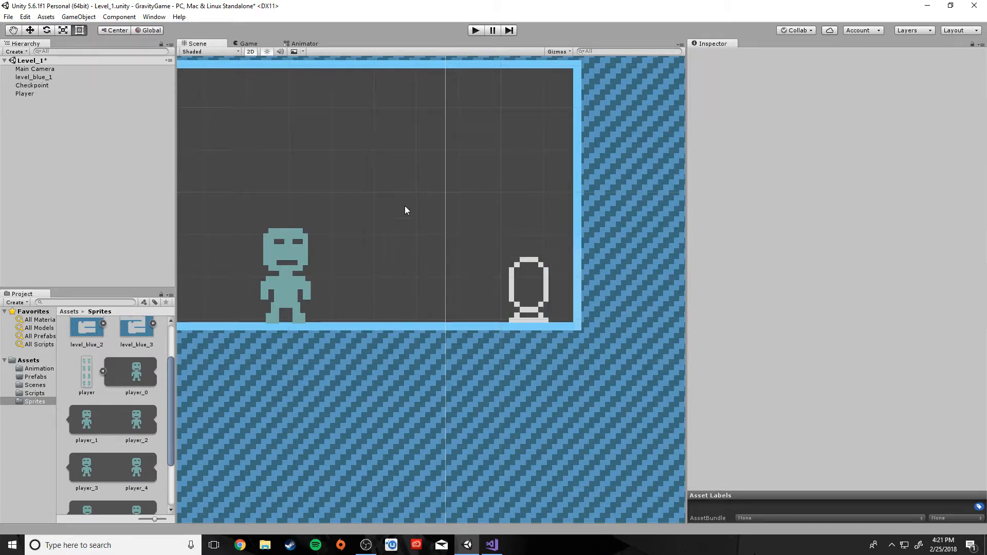
# Save Checkpoint as Checkpoint.prefab in the Assets/Prefabs folder
pyautogui.click(525, 317)
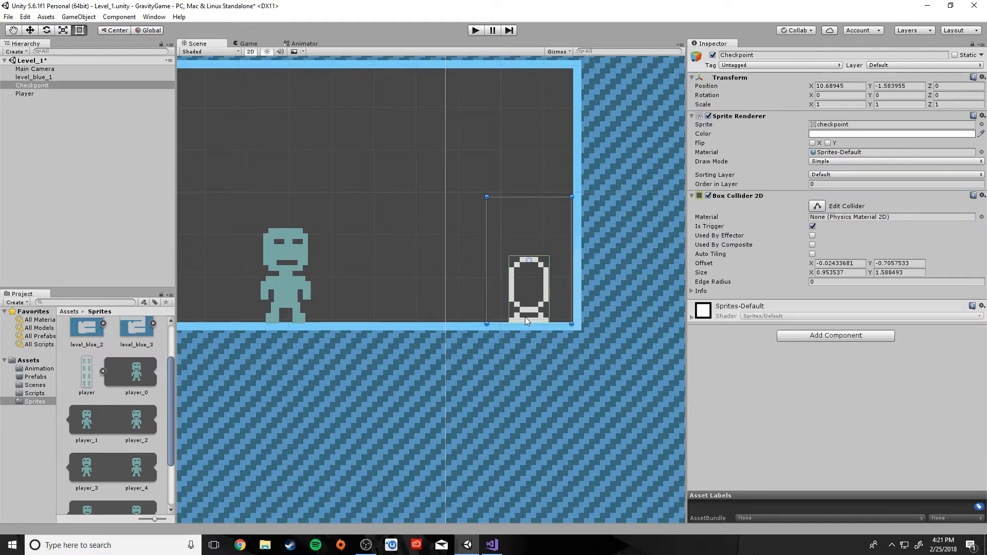
pyautogui.click(32, 377)
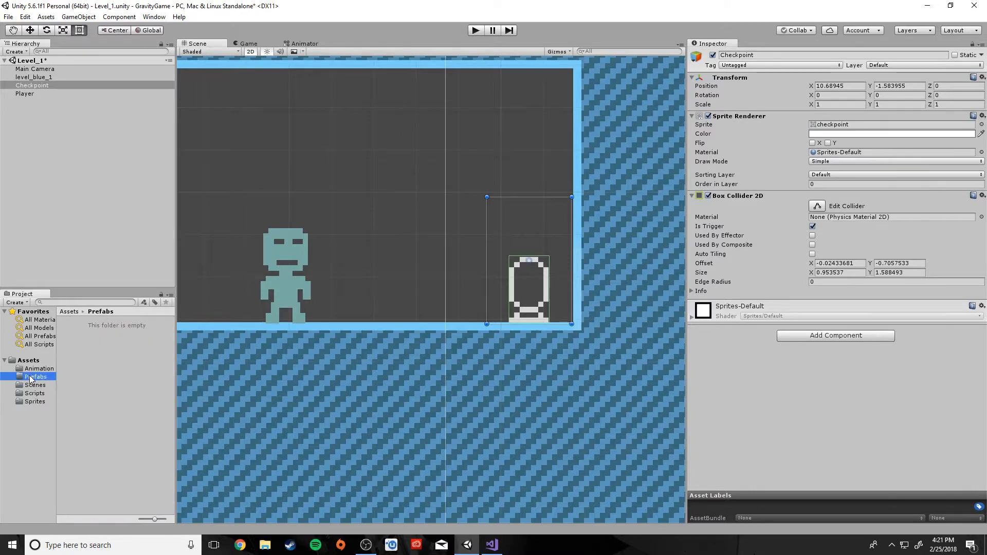
pyautogui.moveTo(35, 85); pyautogui.dragTo(95, 389)
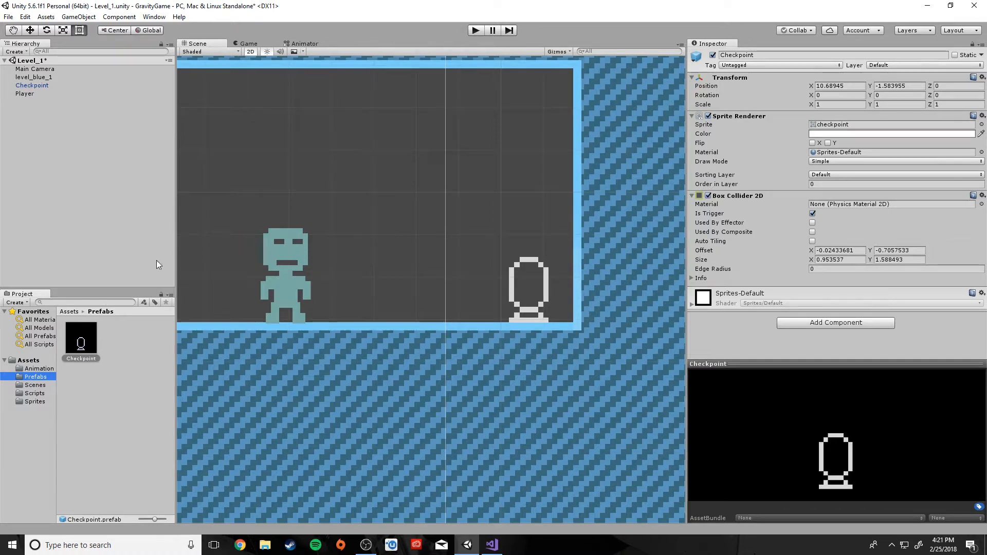
pyautogui.scroll(-3, 222, 277)
pyautogui.scroll(2, 261, 285)
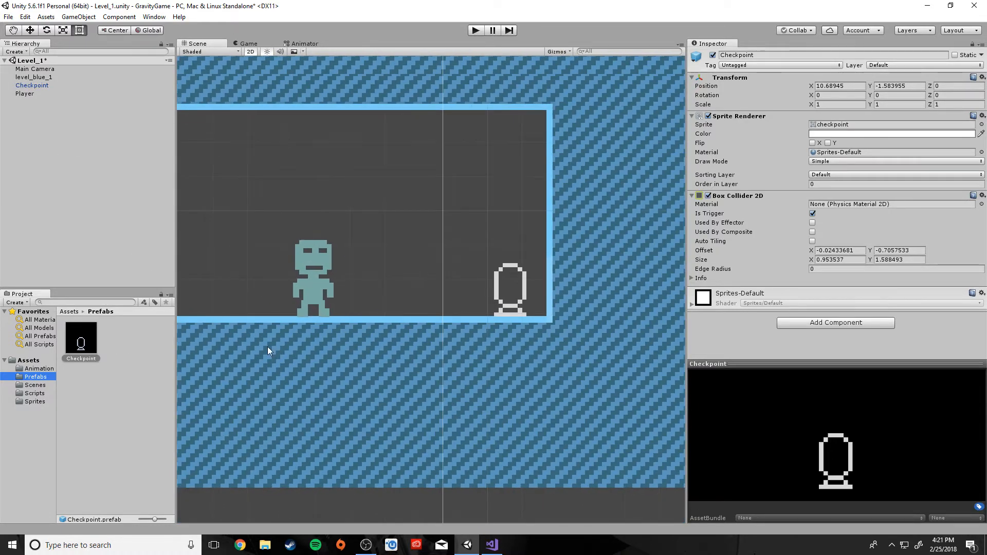
pyautogui.moveTo(267, 351); pyautogui.dragTo(353, 398, button='middle')
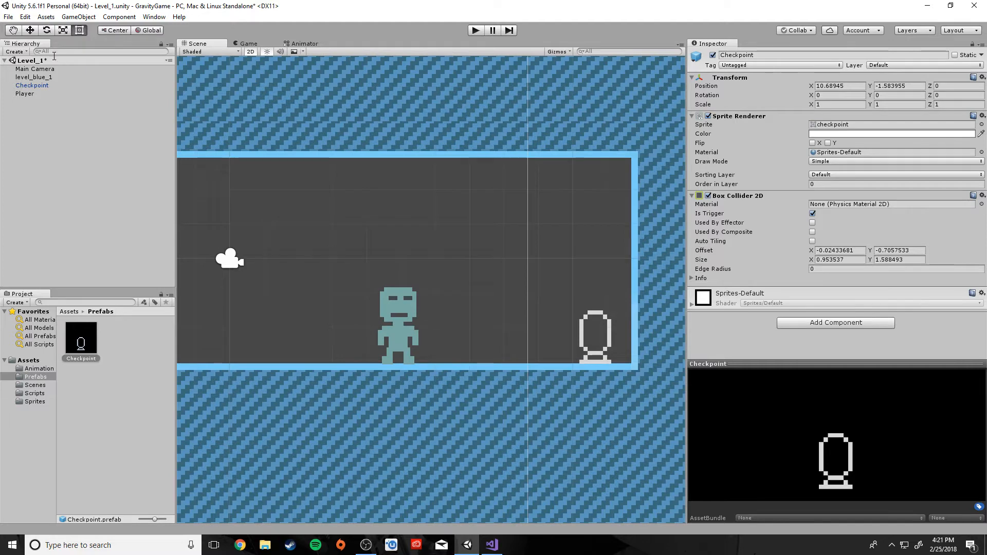
# Add a Box Collider 2D to the Player and nudge it slightly up and right
pyautogui.click(24, 94)
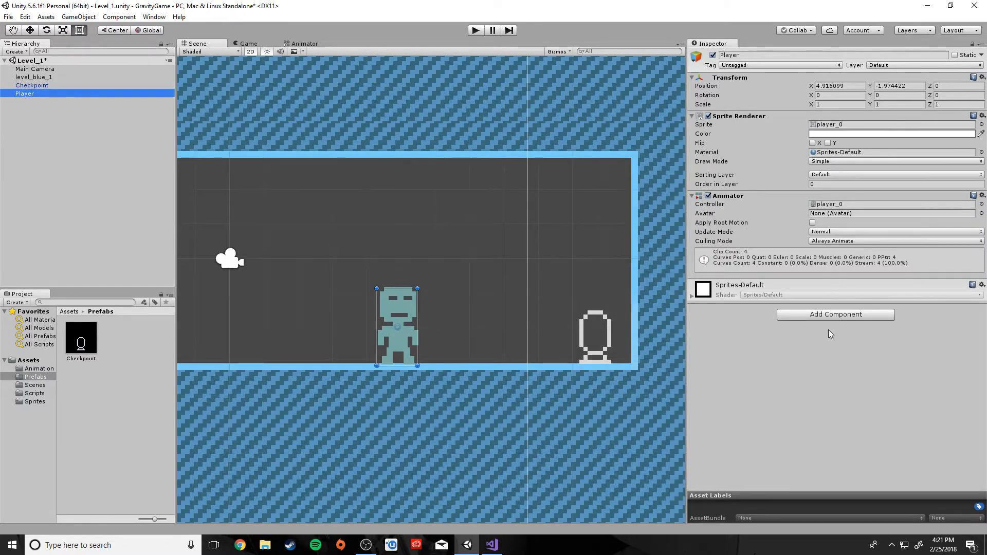
pyautogui.click(833, 314)
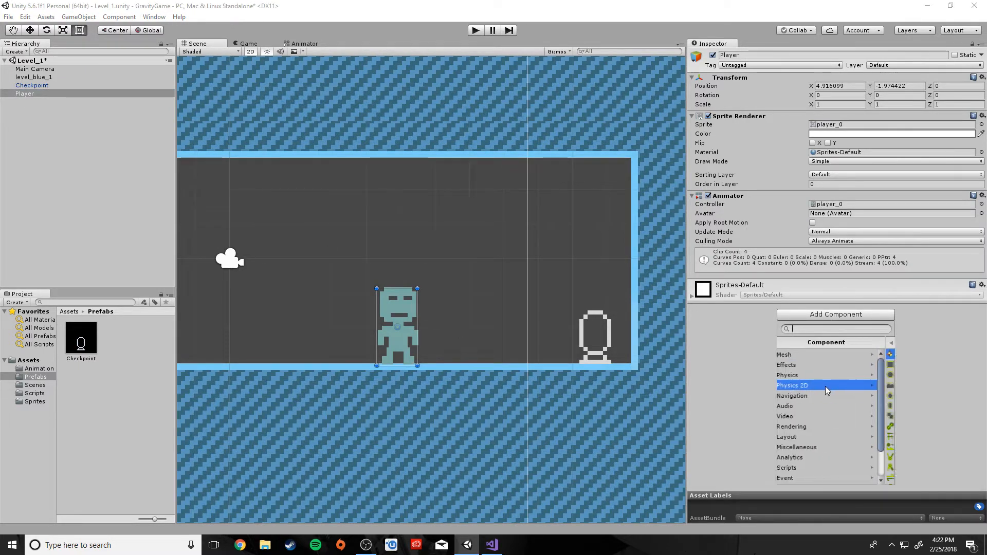
pyautogui.click(802, 385)
pyautogui.click(816, 365)
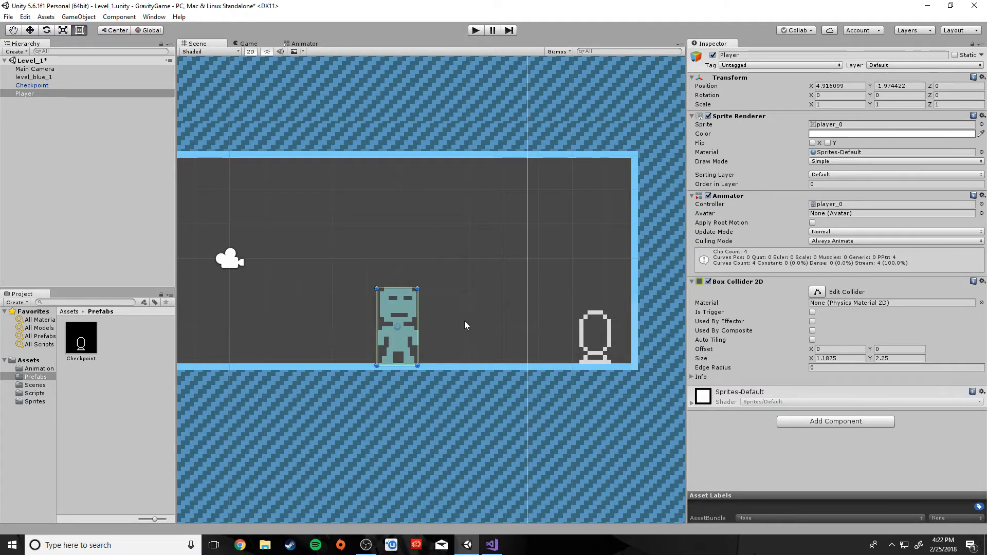
pyautogui.scroll(4, 400, 360)
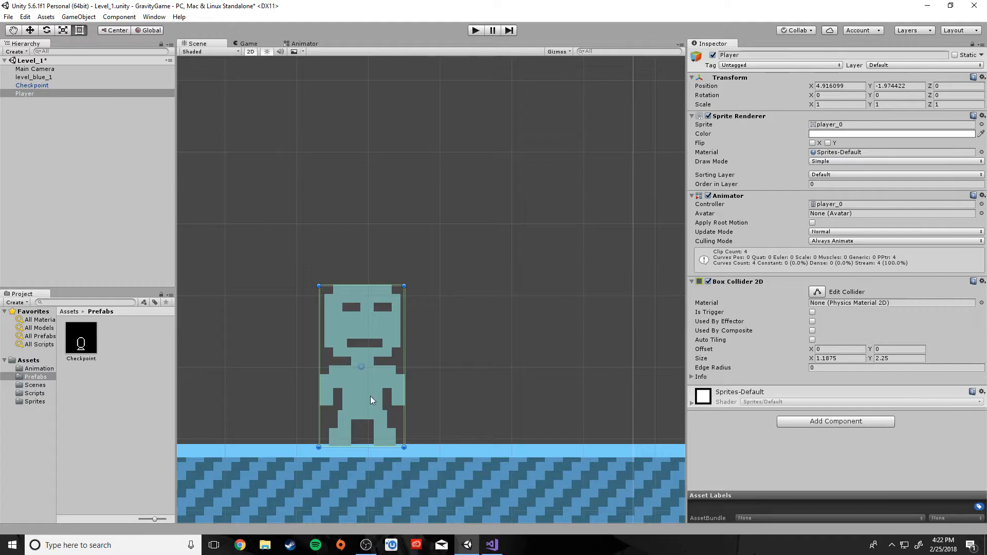
pyautogui.moveTo(370, 395)
pyautogui.mouseDown()
pyautogui.moveTo(379, 369)
pyautogui.moveTo(378, 389)
pyautogui.mouseUp()
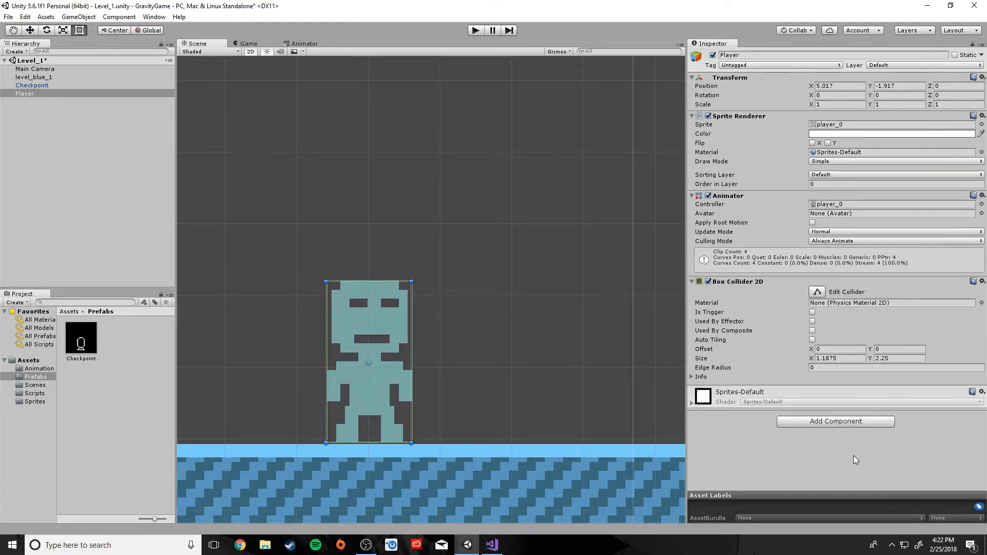
# Add a Rigidbody 2D to the Player with mass 0.0001
pyautogui.click(814, 424)
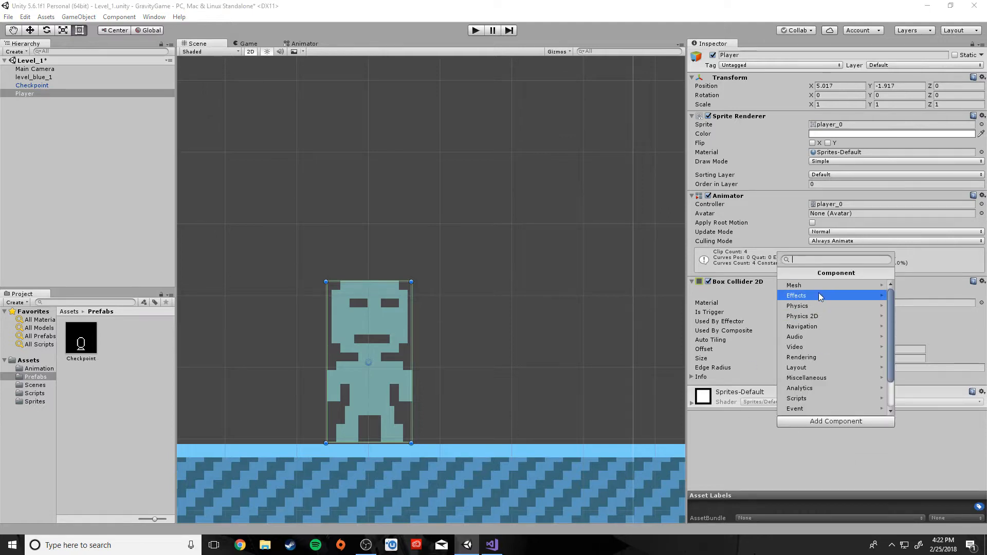
pyautogui.click(808, 316)
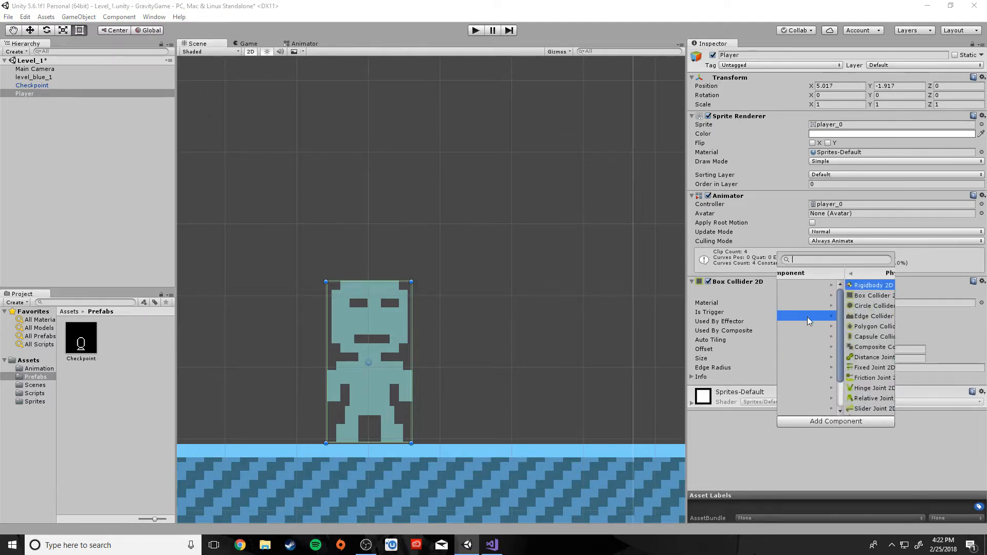
pyautogui.click(804, 295)
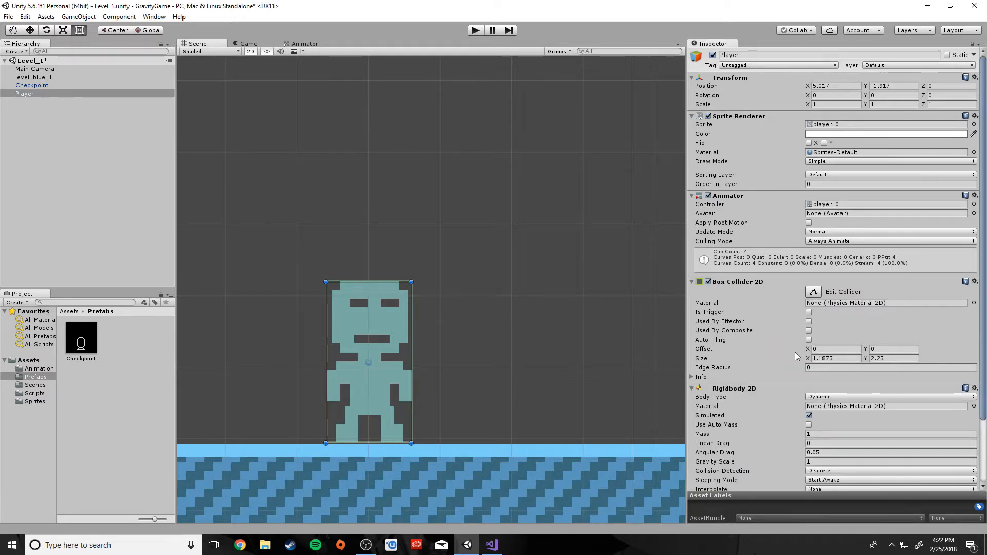
pyautogui.scroll(-3, 795, 356)
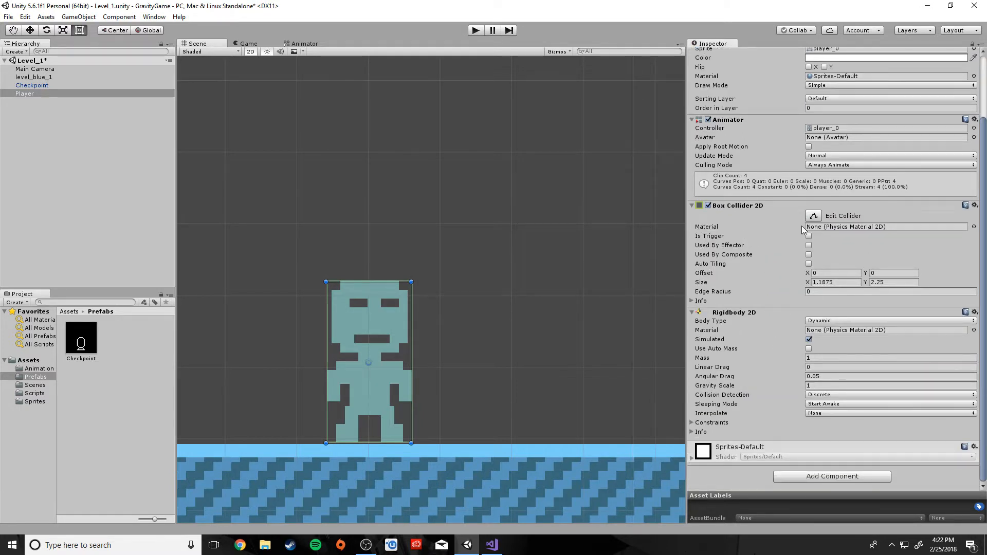
pyautogui.click(814, 358)
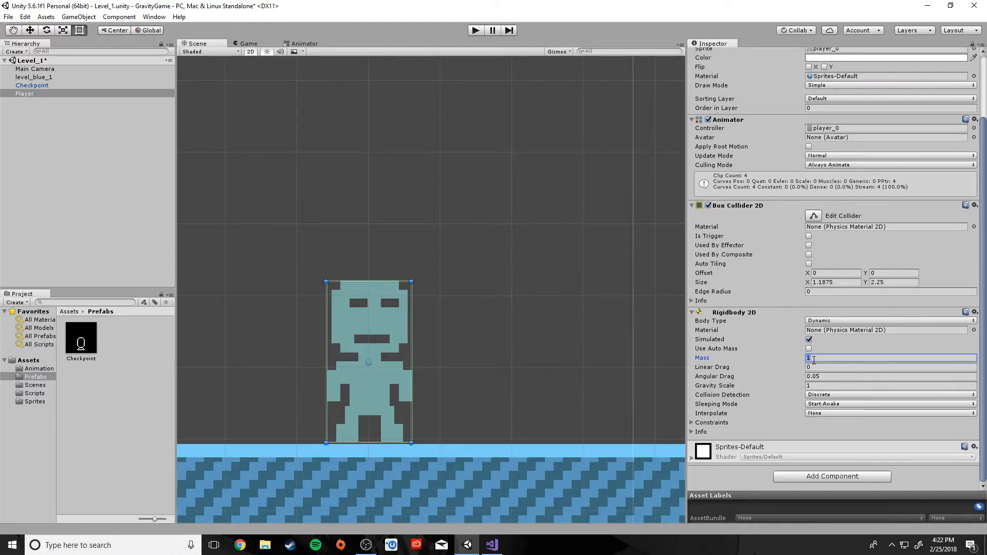
pyautogui.write('0.0001')
pyautogui.click(823, 385)
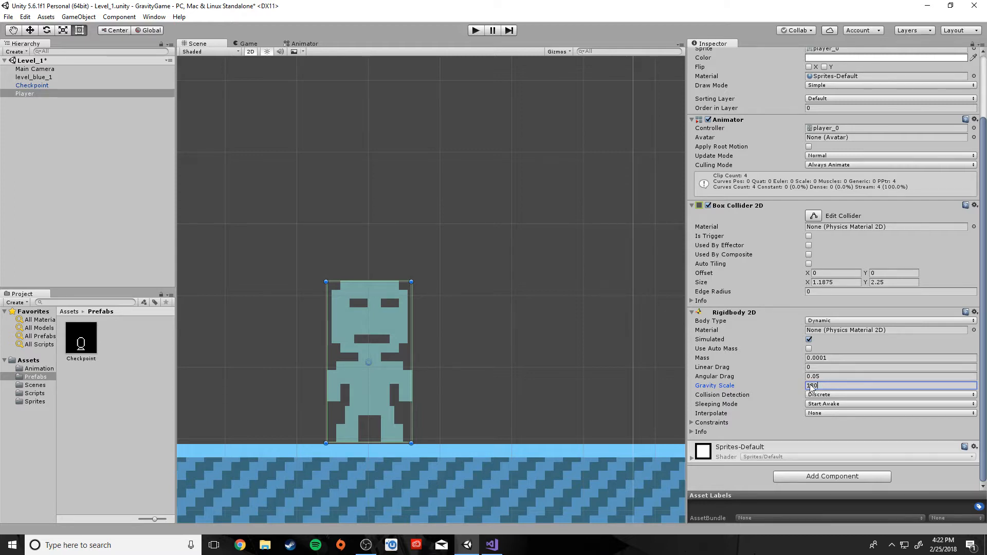
# Set the Player's gravity scale to 150 and try Continuous collision detection with Interpolate
pyautogui.doubleClick(808, 386)
pyautogui.write('150')
pyautogui.click(825, 396)
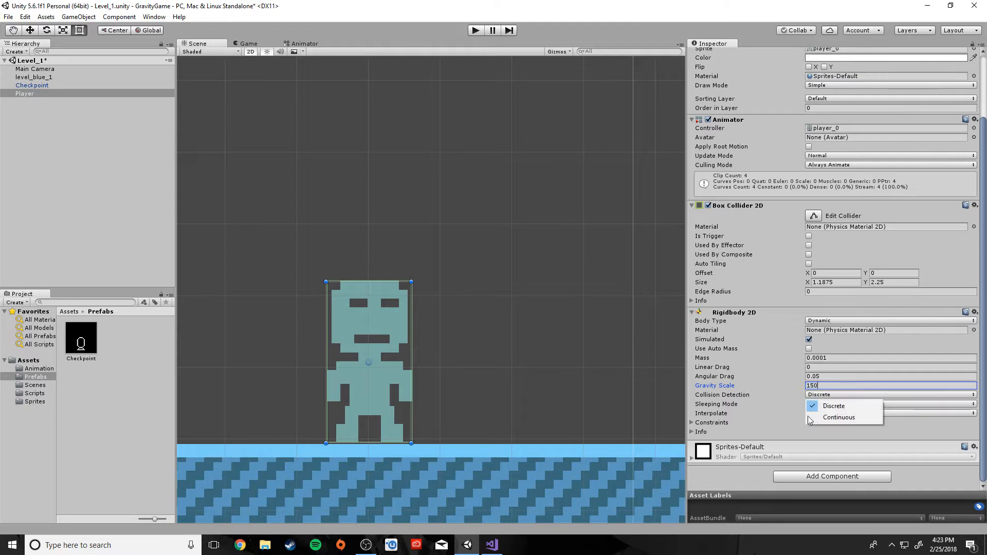
pyautogui.click(838, 417)
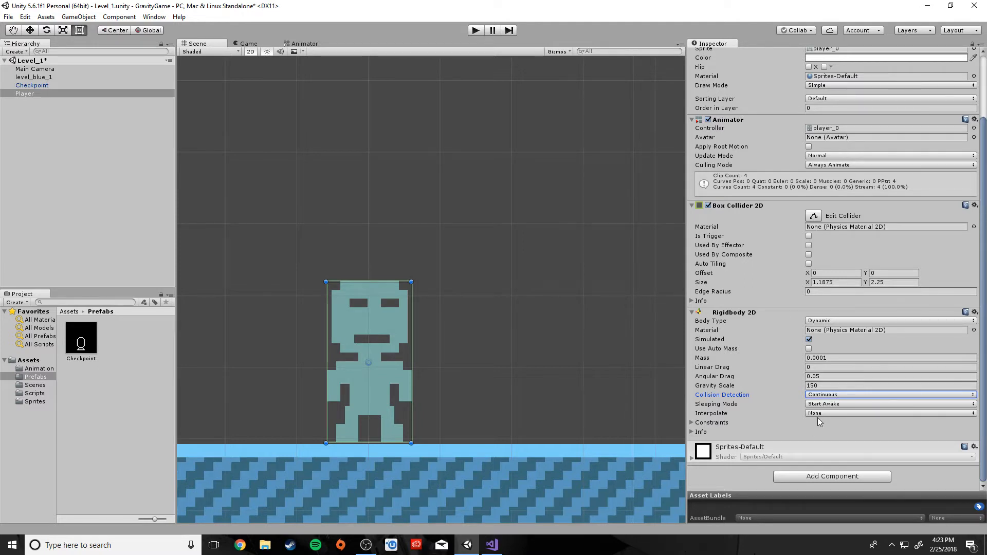
pyautogui.click(821, 414)
pyautogui.click(835, 436)
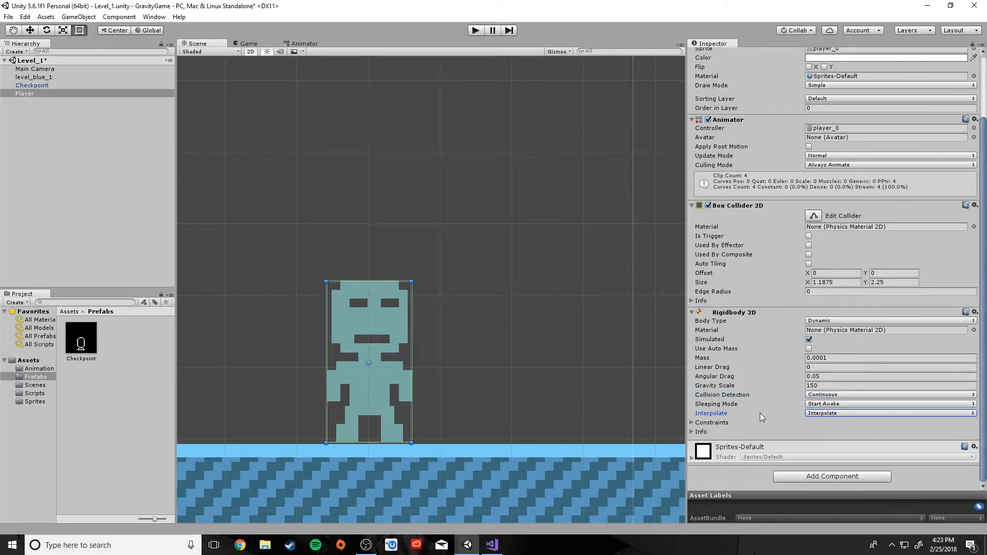
# Revert the Player's collision detection to Discrete and interpolation to None
pyautogui.scroll(3, 761, 417)
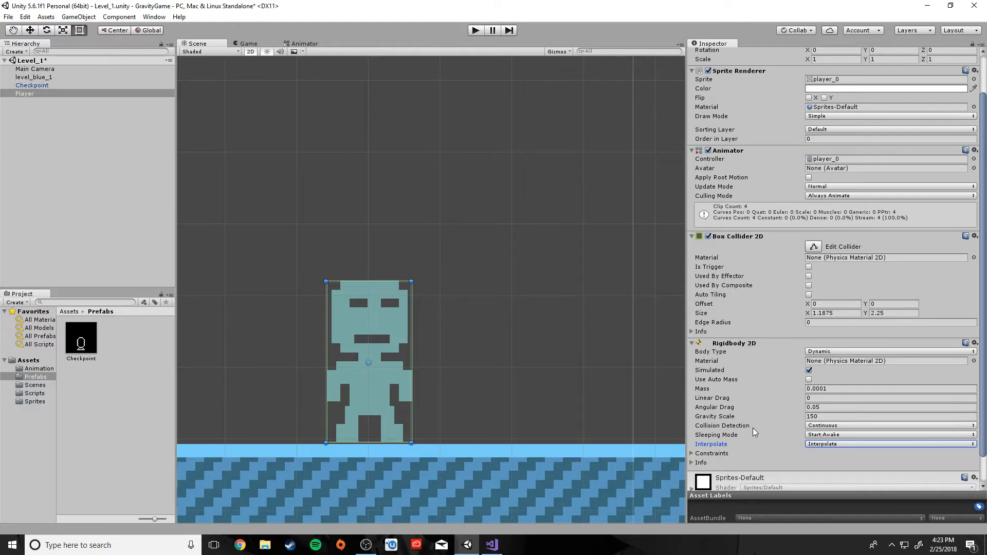
pyautogui.scroll(-3, 755, 434)
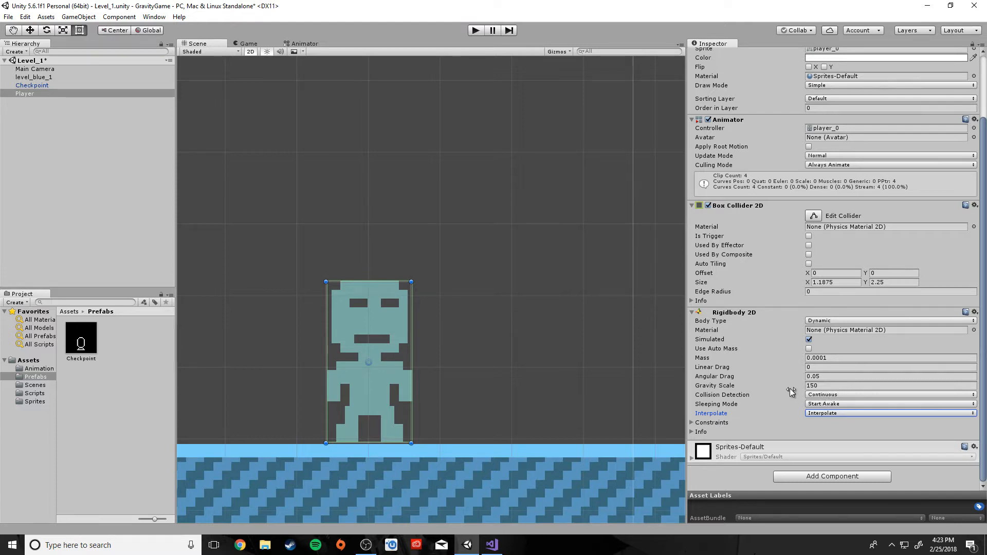
pyautogui.click(829, 395)
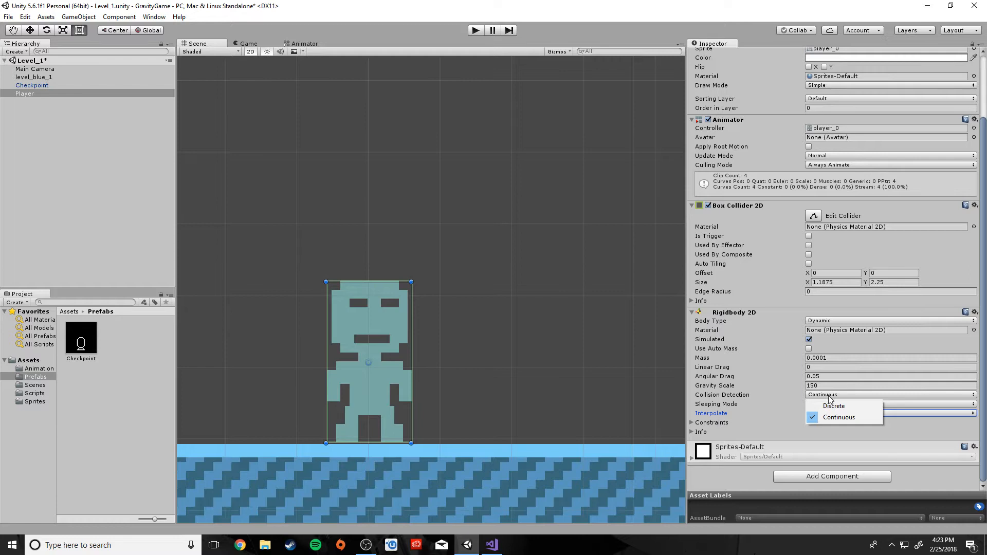
pyautogui.click(833, 406)
pyautogui.click(833, 413)
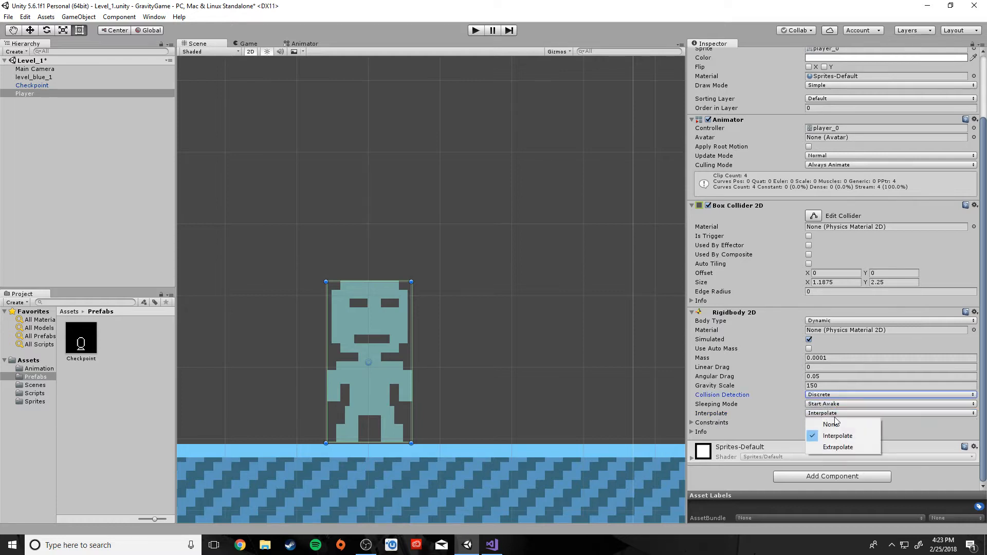
pyautogui.click(831, 424)
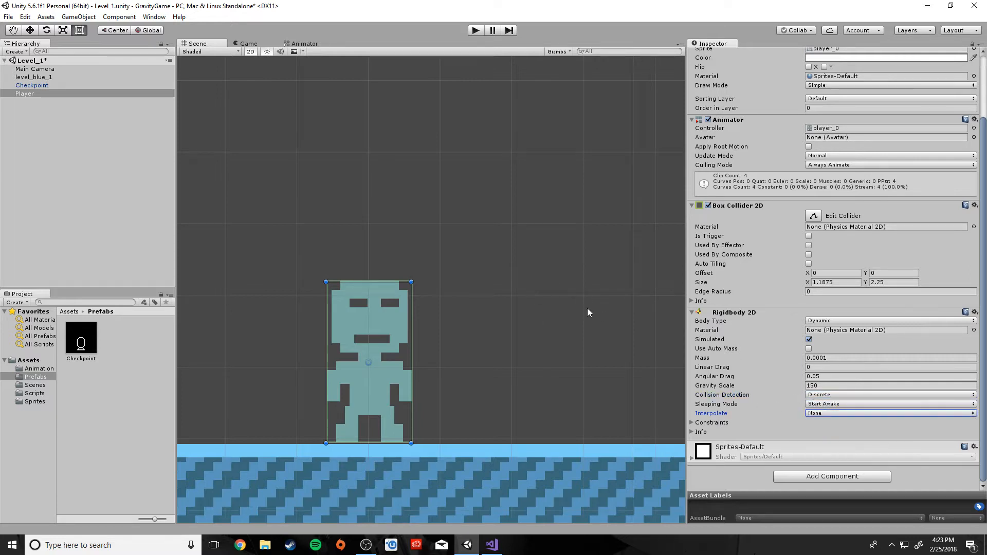
# Reselect the Player and review its components in the Inspector
pyautogui.click(587, 309)
pyautogui.click(356, 349)
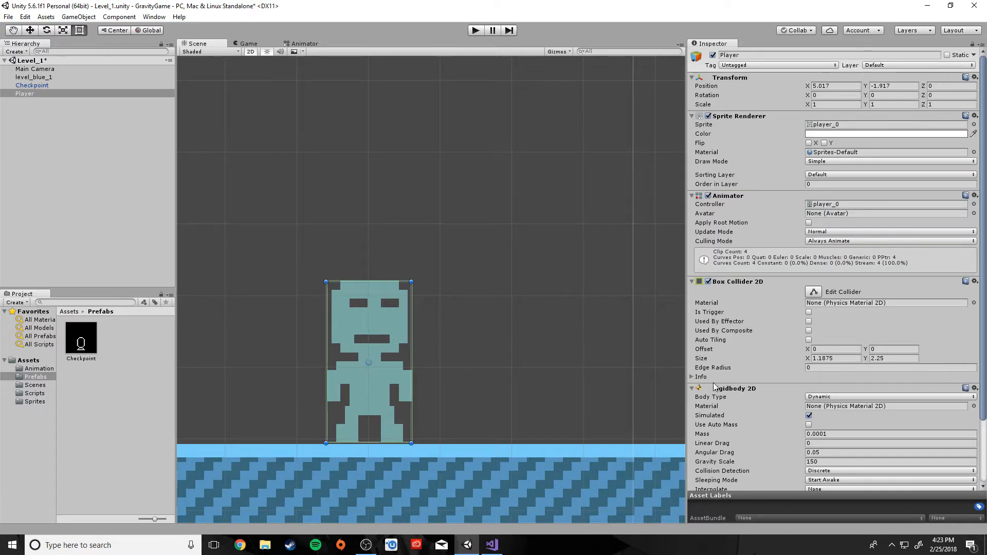
pyautogui.scroll(-3, 836, 383)
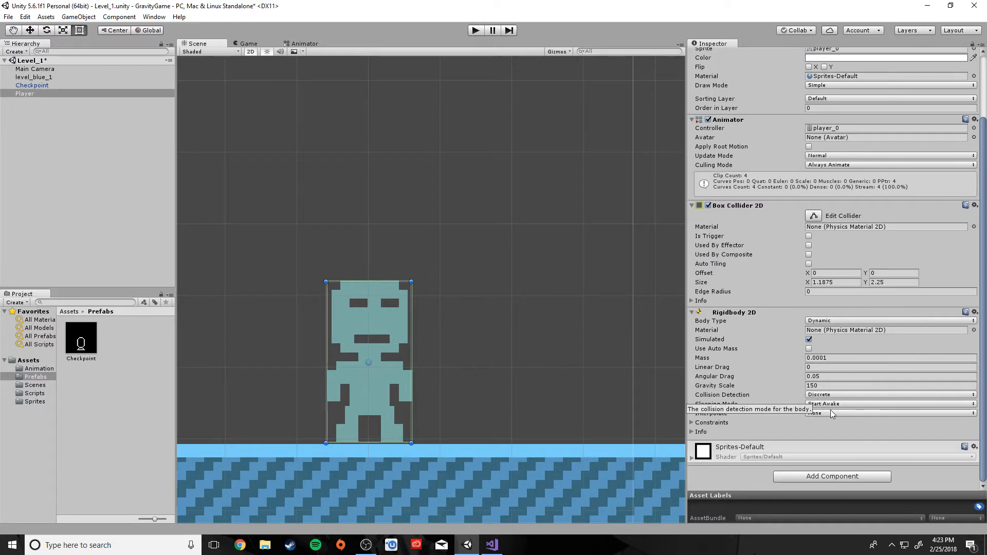
pyautogui.scroll(-5, 504, 404)
pyautogui.scroll(5, 504, 403)
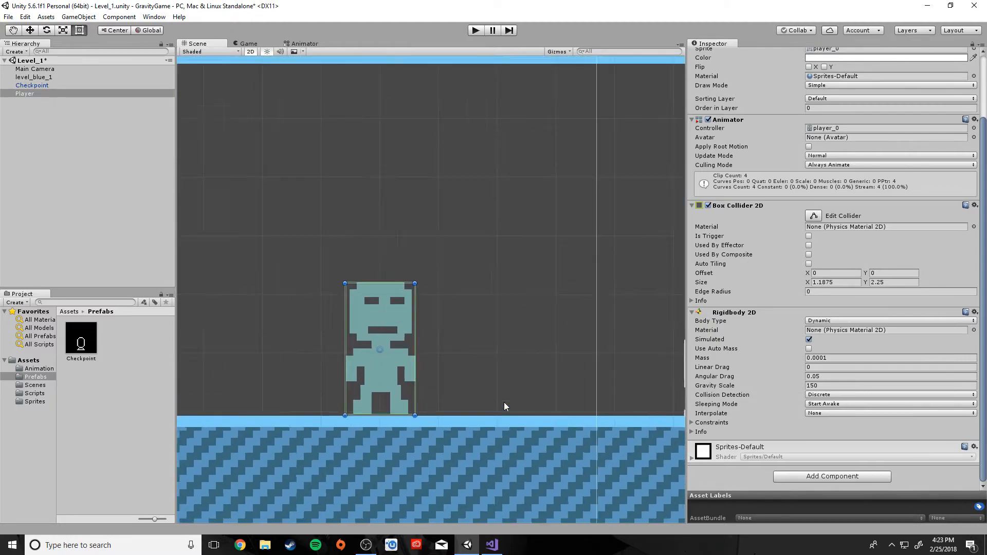
# Drag GameScript from Assets/Scripts onto the Player and confirm its Game Script component
pyautogui.click(29, 393)
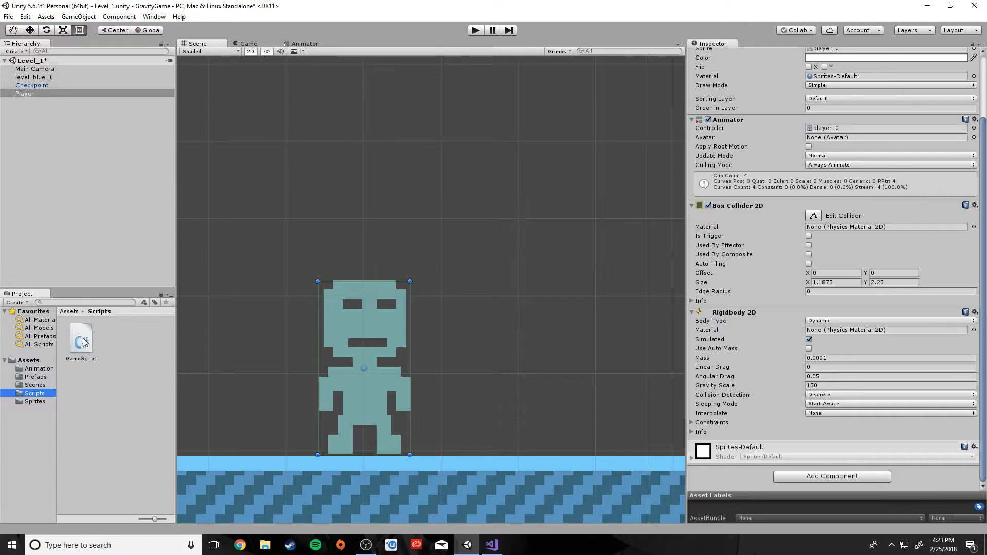
pyautogui.moveTo(84, 343); pyautogui.dragTo(24, 98)
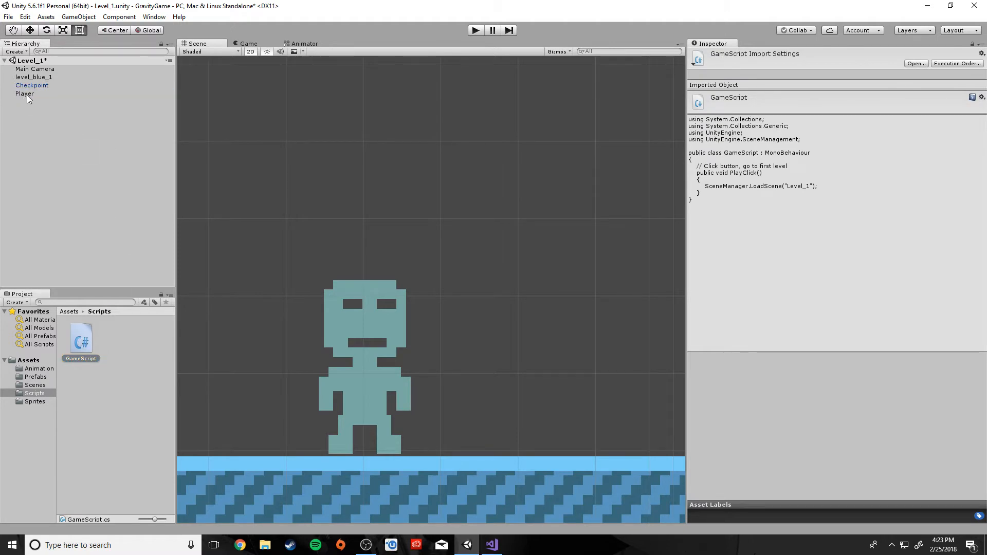
pyautogui.click(26, 94)
pyautogui.scroll(-3, 795, 406)
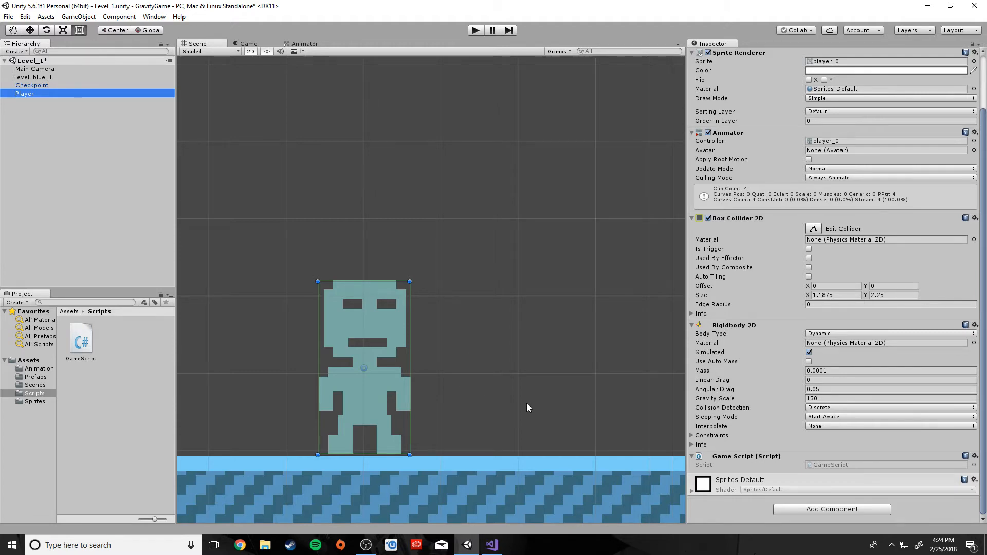
pyautogui.scroll(-10, 527, 402)
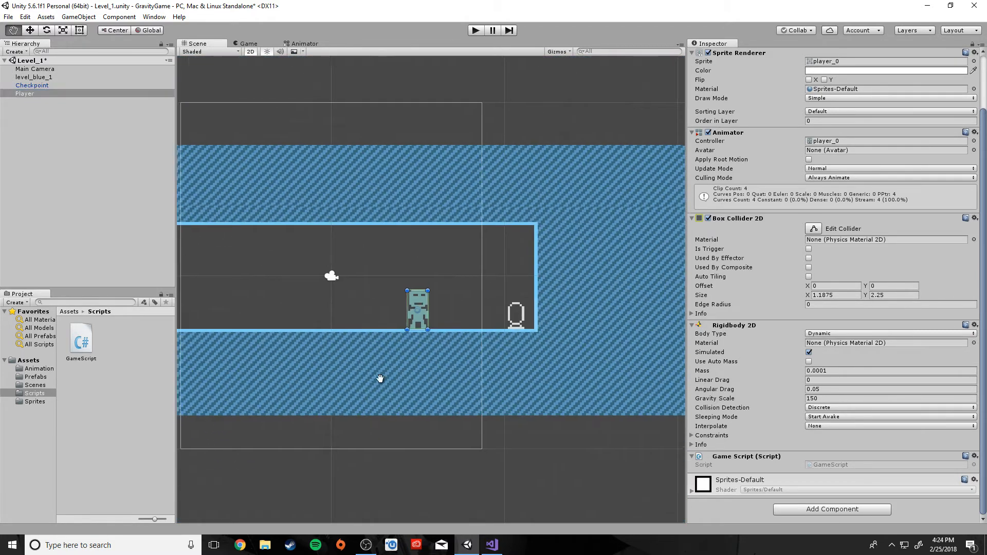
# Frame the whole level with the checkpoint in view and bring the Player back inside it
pyautogui.moveTo(380, 378); pyautogui.dragTo(438, 407, button='middle')
pyautogui.scroll(-4, 438, 407)
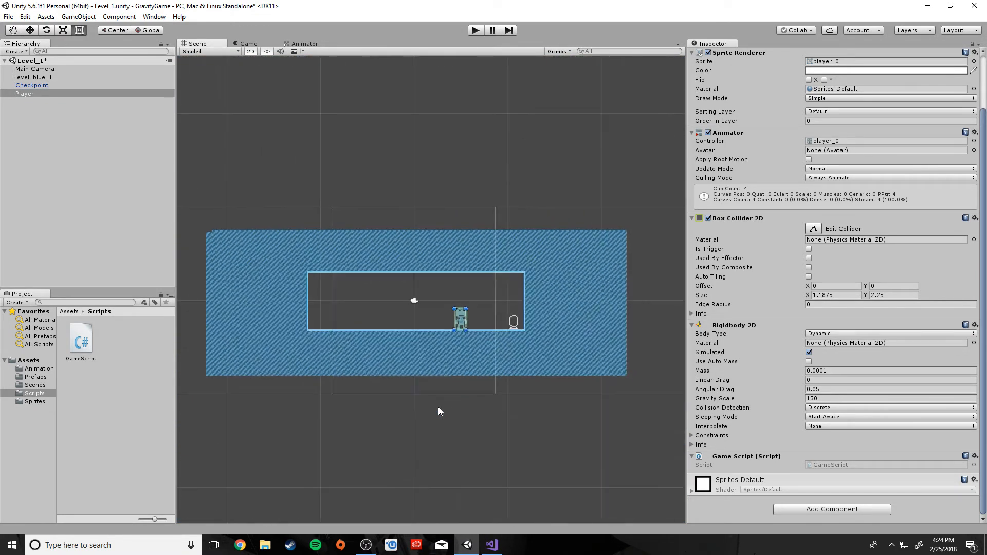
pyautogui.scroll(10, 438, 406)
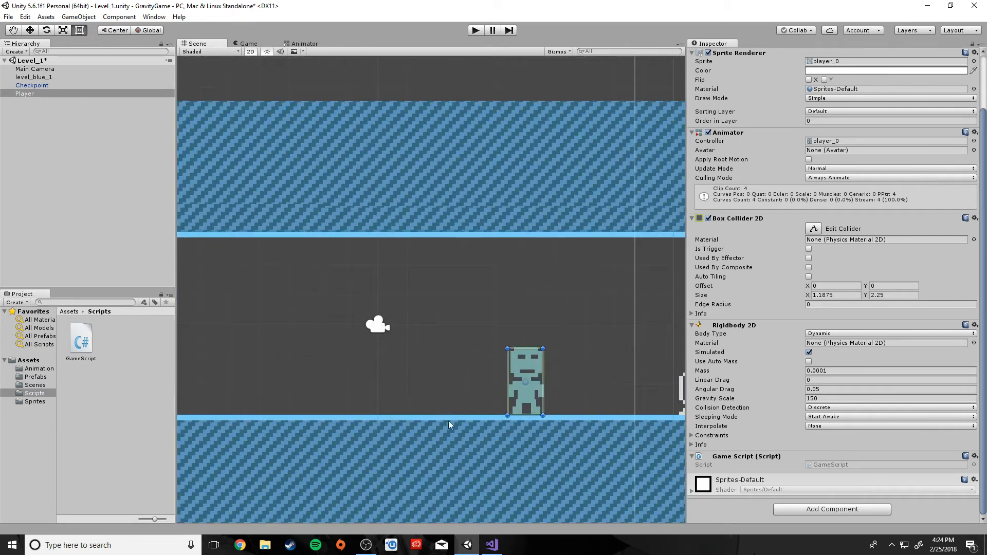
pyautogui.moveTo(470, 441); pyautogui.dragTo(348, 433, button='middle')
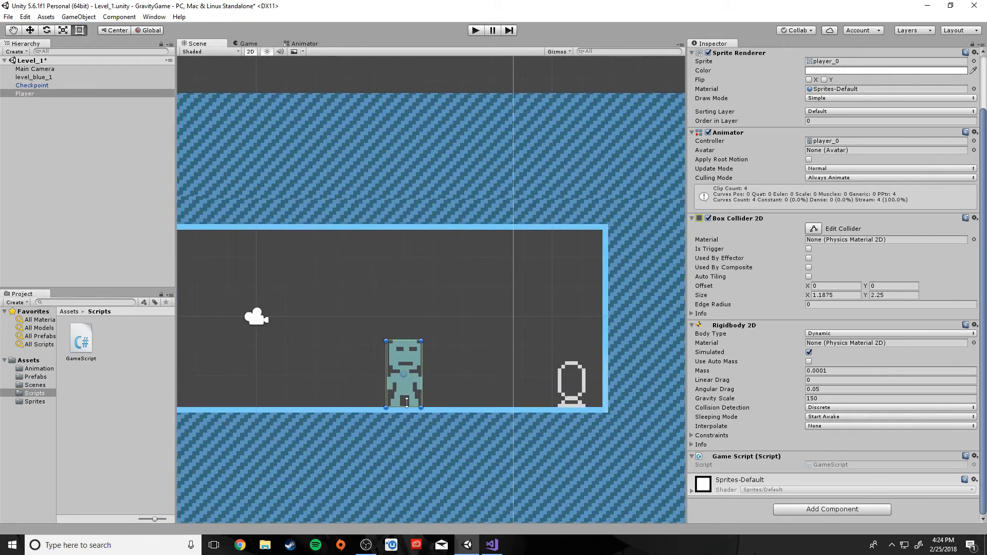
pyautogui.click(31, 369)
pyautogui.click(34, 377)
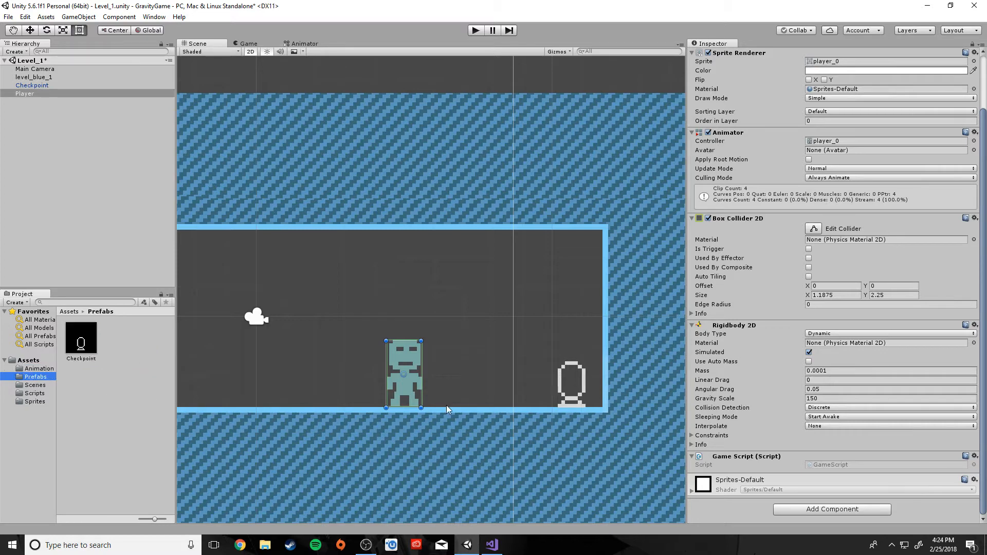
pyautogui.moveTo(409, 387); pyautogui.dragTo(122, 424)
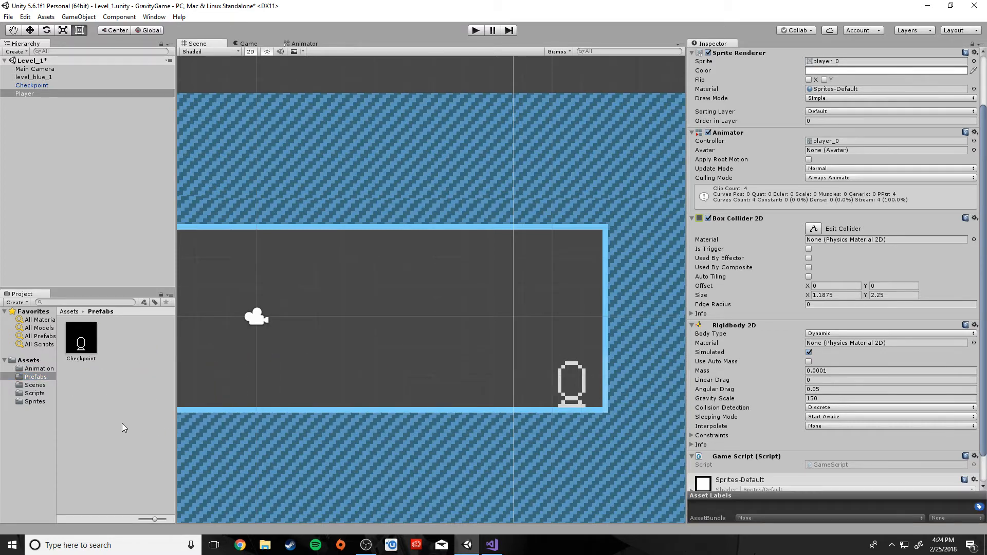
pyautogui.moveTo(101, 342); pyautogui.dragTo(79, 208)
# Drag the Player toward the left side of the corridor
pyautogui.moveTo(233, 395); pyautogui.dragTo(447, 388, button='middle')
pyautogui.scroll(-3, 446, 390)
pyautogui.scroll(-5, 446, 390)
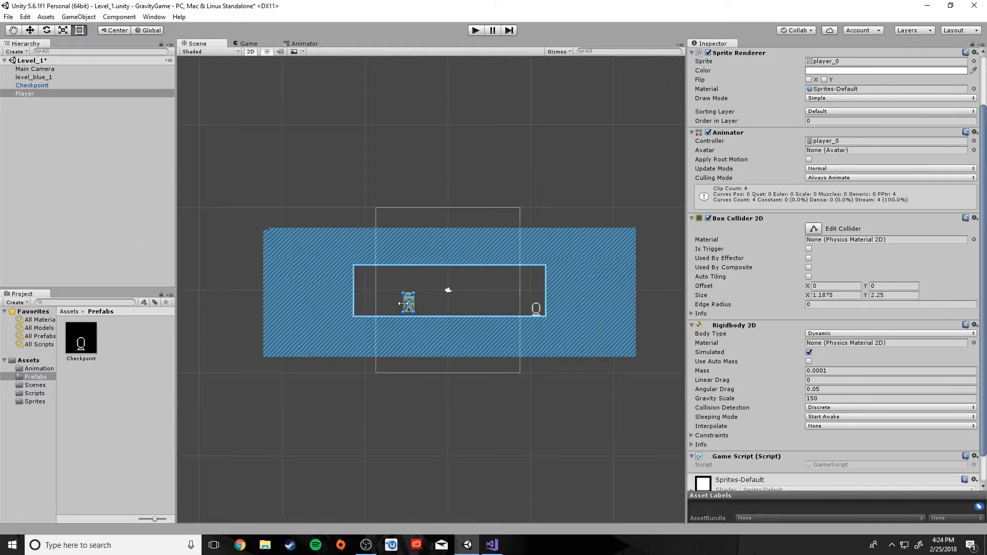
pyautogui.moveTo(409, 306); pyautogui.dragTo(130, 415)
pyautogui.click(196, 407)
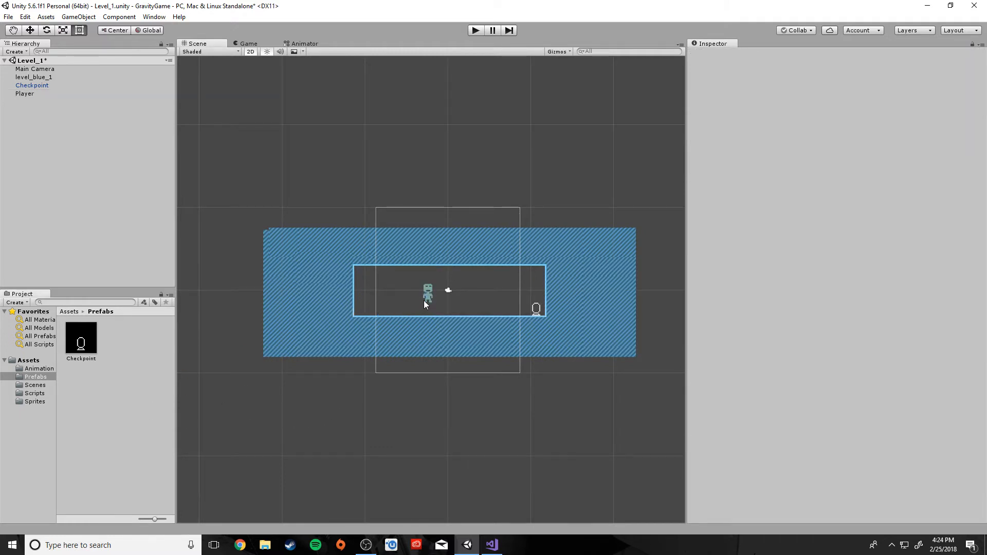
pyautogui.moveTo(427, 294); pyautogui.dragTo(293, 354)
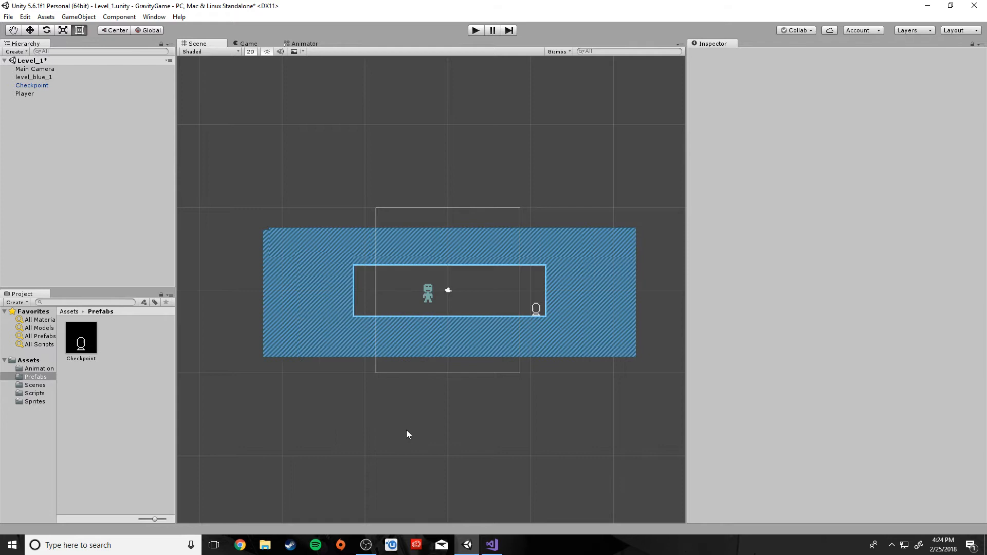
pyautogui.click(20, 93)
pyautogui.moveTo(414, 297)
pyautogui.mouseDown()
pyautogui.moveTo(193, 357)
pyautogui.moveTo(175, 388)
pyautogui.moveTo(154, 384)
pyautogui.moveTo(409, 302)
pyautogui.moveTo(412, 289)
pyautogui.moveTo(413, 302)
pyautogui.mouseUp()
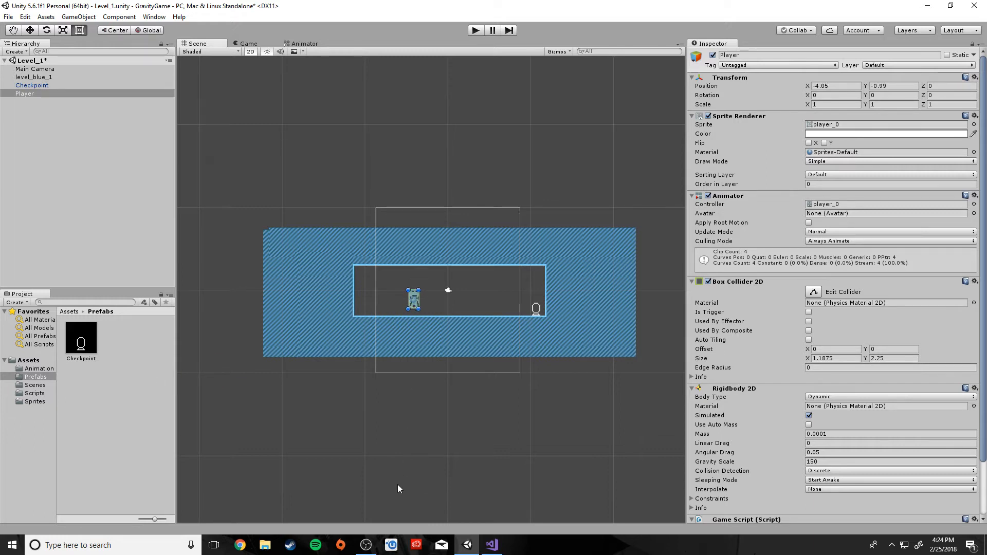
pyautogui.click(150, 224)
# Settle the Player on the corridor floor at about (3.91, -1.61), then inspect the Checkpoint's collider
pyautogui.click(92, 339)
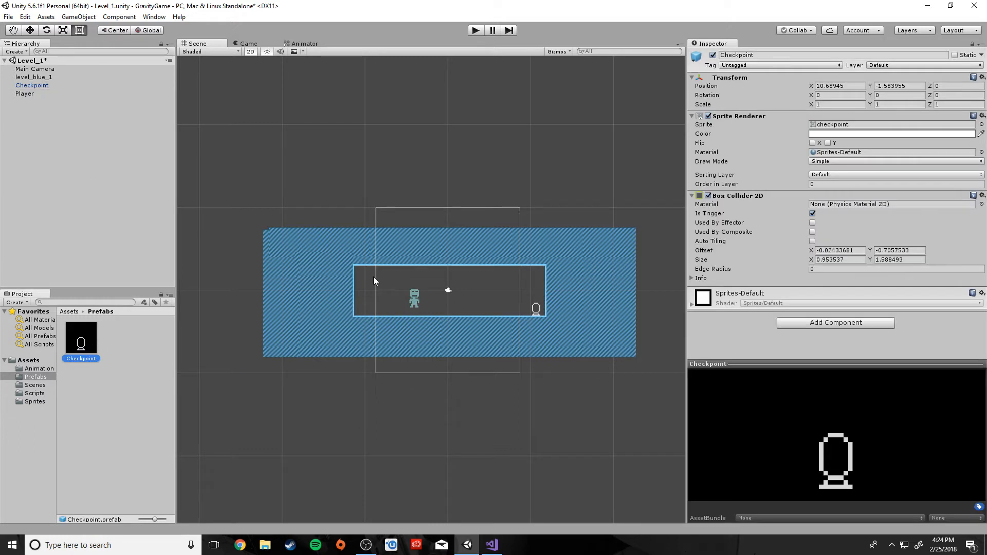
pyautogui.moveTo(414, 304); pyautogui.dragTo(195, 369)
pyautogui.click(341, 451)
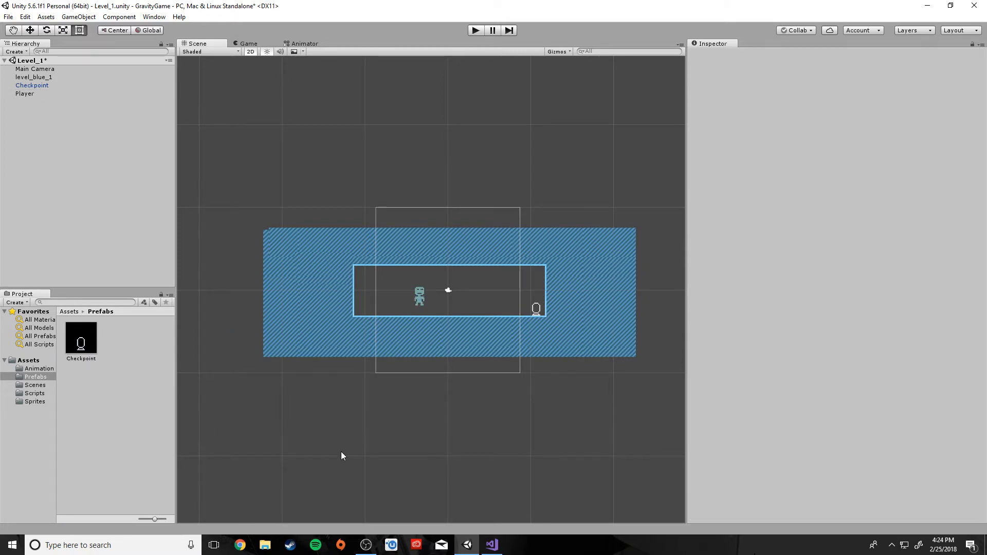
pyautogui.scroll(5, 341, 449)
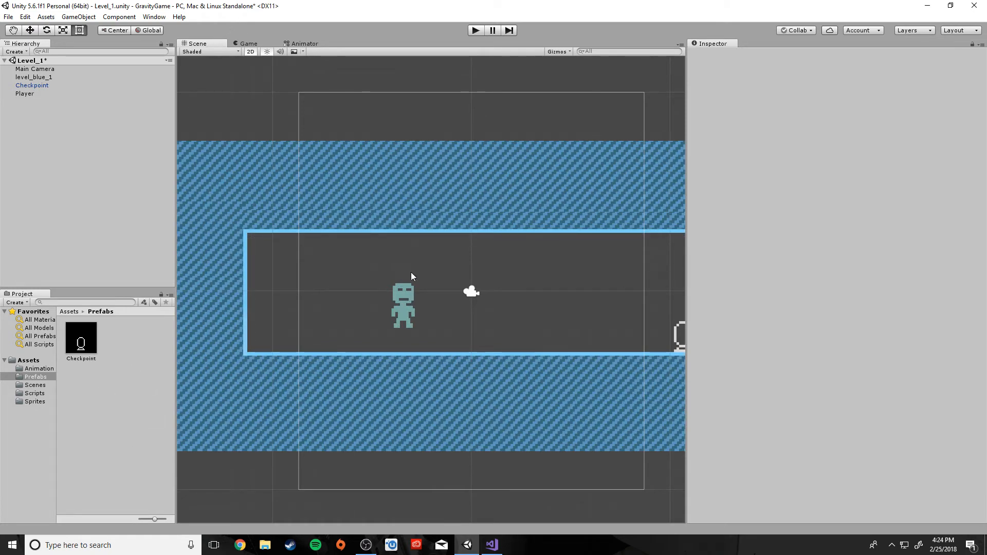
pyautogui.scroll(-2, 476, 327)
pyautogui.scroll(1, 476, 327)
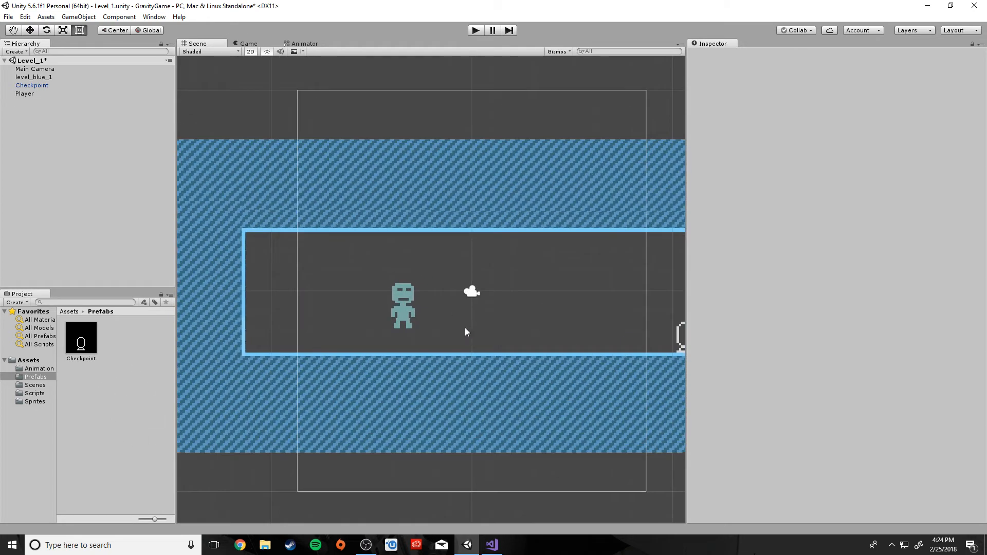
pyautogui.click(410, 323)
pyautogui.moveTo(410, 322); pyautogui.dragTo(561, 350)
pyautogui.click(108, 161)
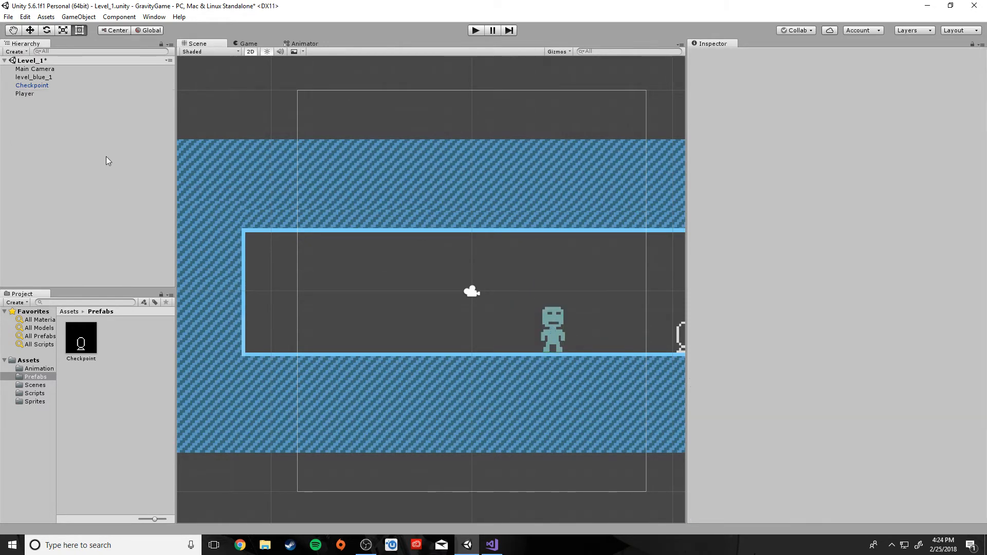
pyautogui.click(35, 85)
pyautogui.click(34, 77)
# Review the Checkpoint's and Player's components
pyautogui.click(34, 85)
pyautogui.click(27, 95)
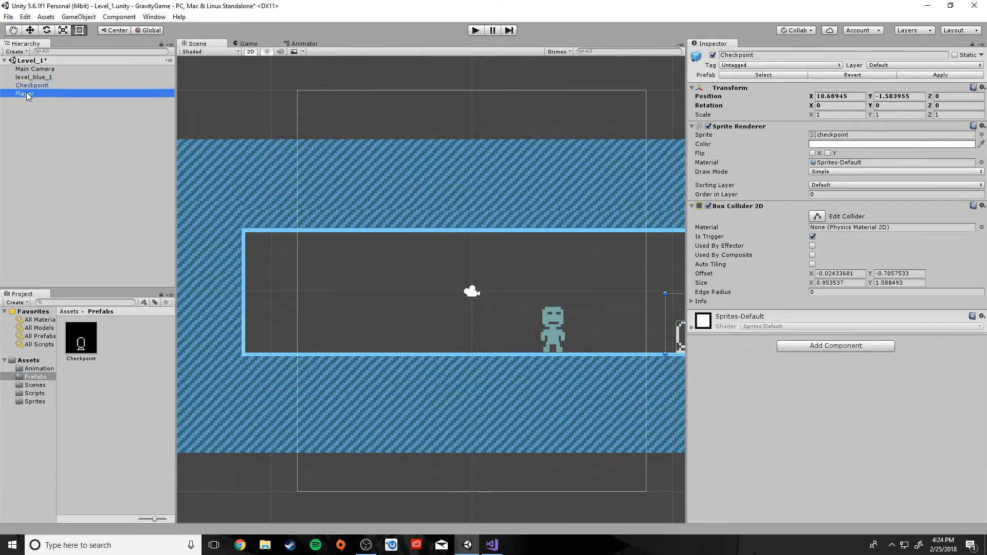
pyautogui.scroll(2, 530, 335)
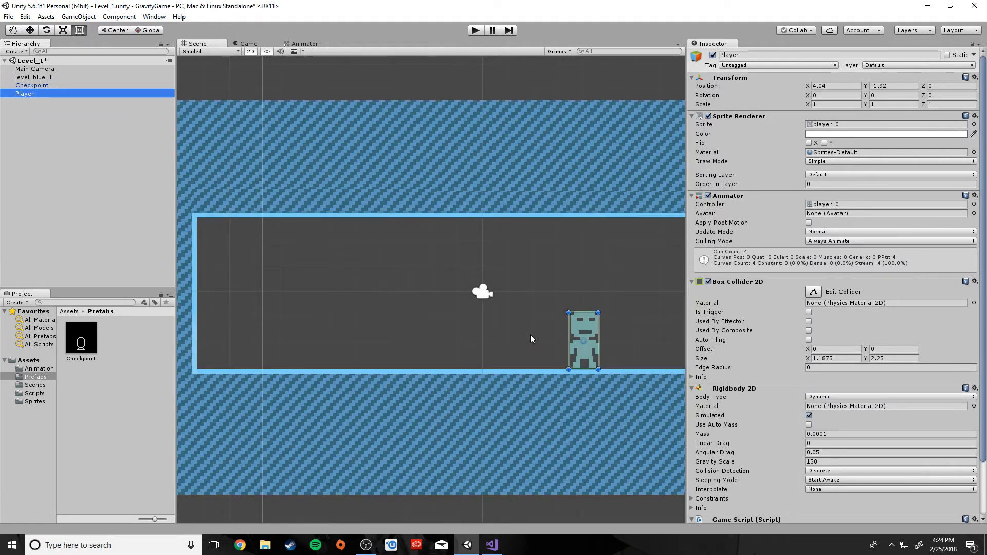
pyautogui.scroll(-2, 530, 335)
# Give the V sprite 16 pixels per unit and Point (no filter) filtering, and apply
pyautogui.click(32, 401)
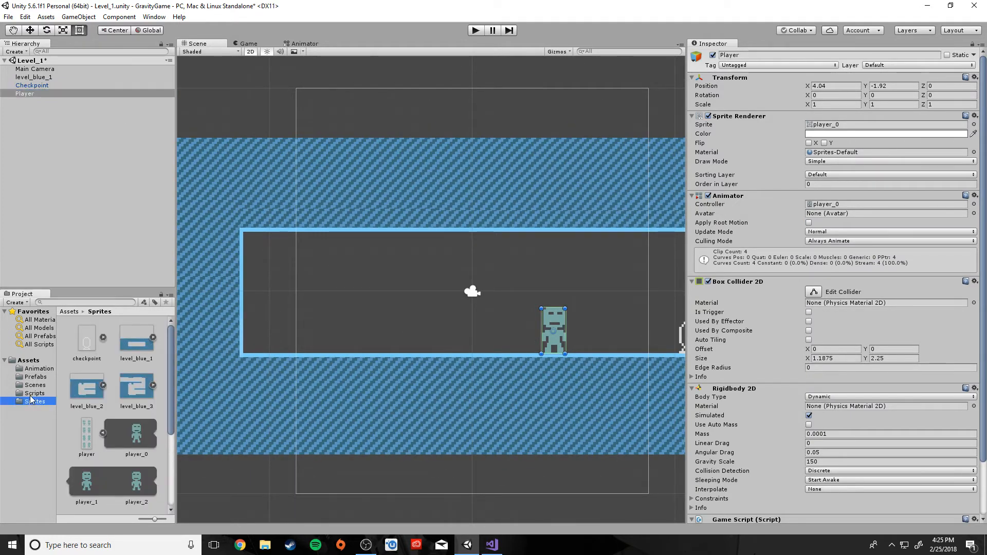
pyautogui.scroll(-3, 132, 423)
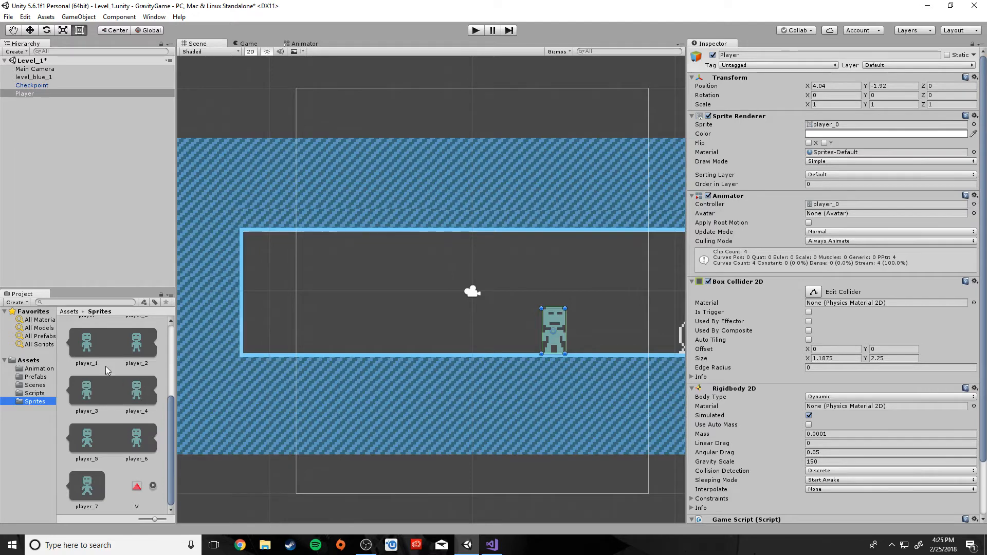
pyautogui.moveTo(139, 489)
pyautogui.mouseDown()
pyautogui.moveTo(445, 346)
pyautogui.moveTo(337, 379)
pyautogui.moveTo(135, 487)
pyautogui.moveTo(145, 494)
pyautogui.moveTo(138, 489)
pyautogui.mouseUp()
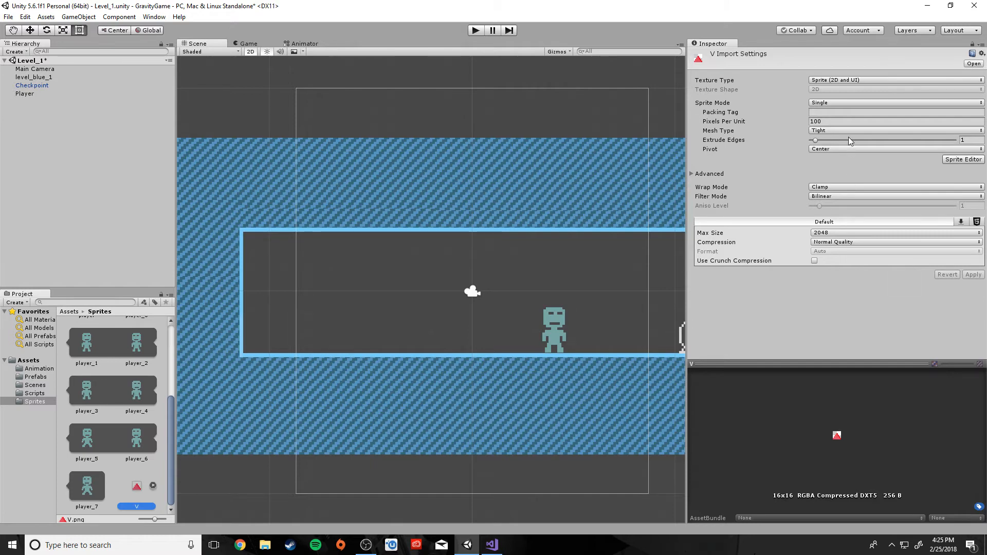
pyautogui.click(844, 122)
pyautogui.write('16')
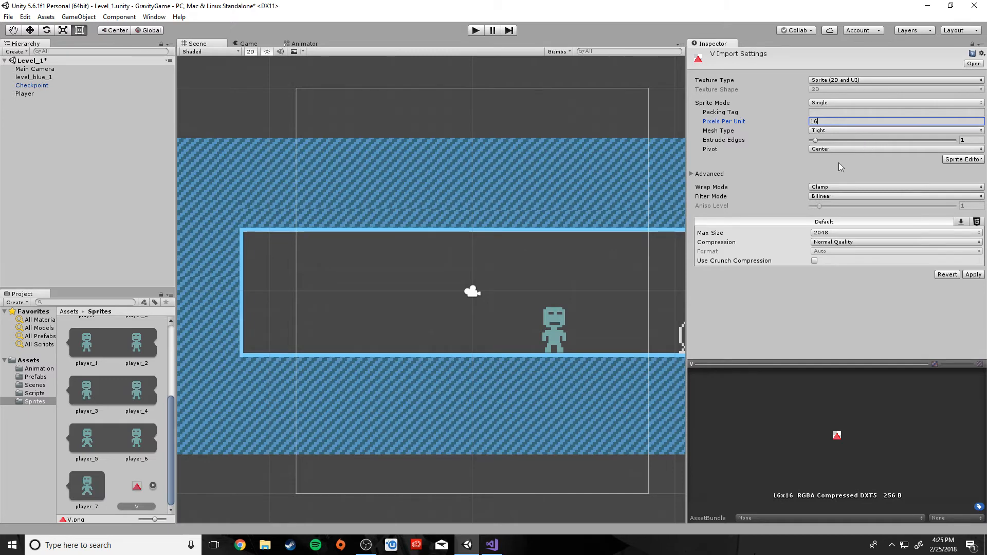
pyautogui.click(824, 197)
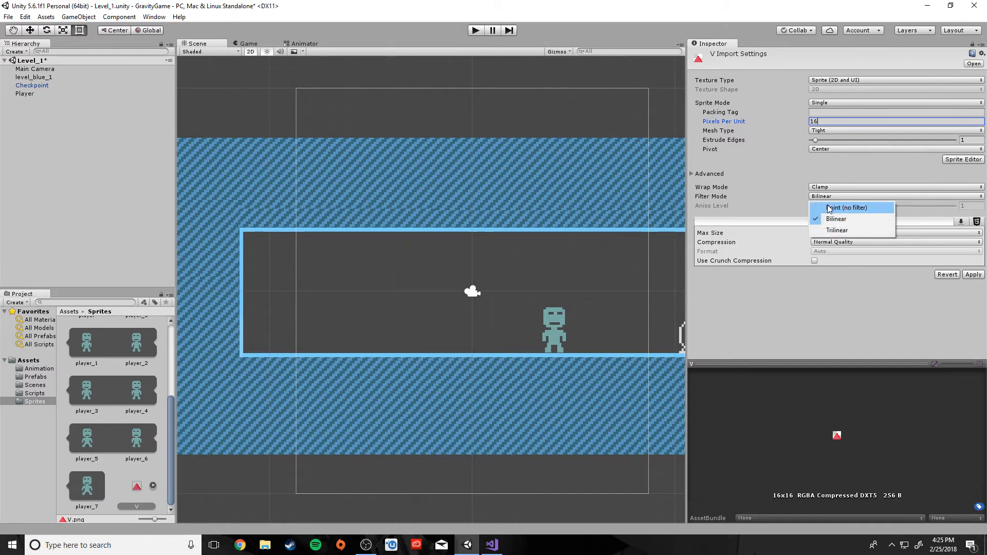
pyautogui.click(828, 205)
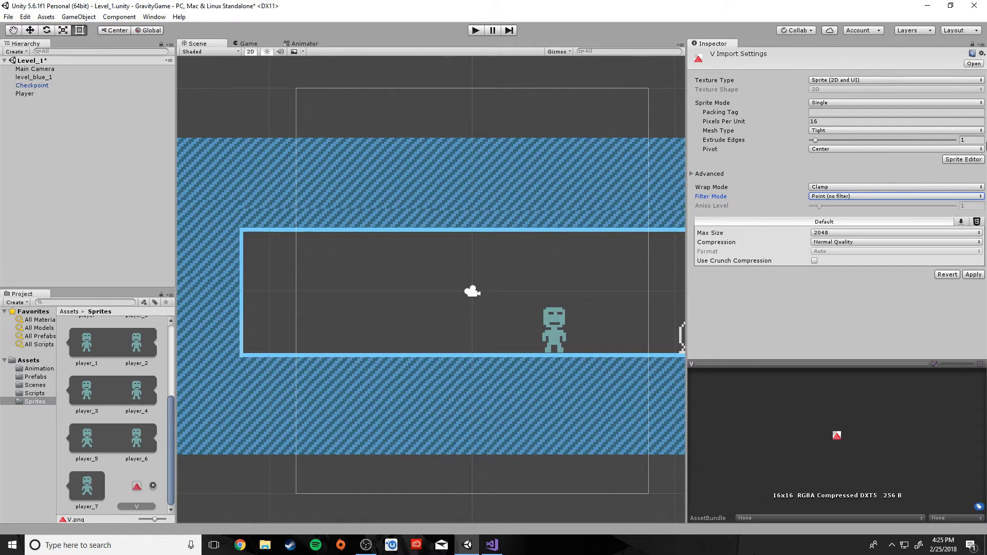
pyautogui.click(973, 275)
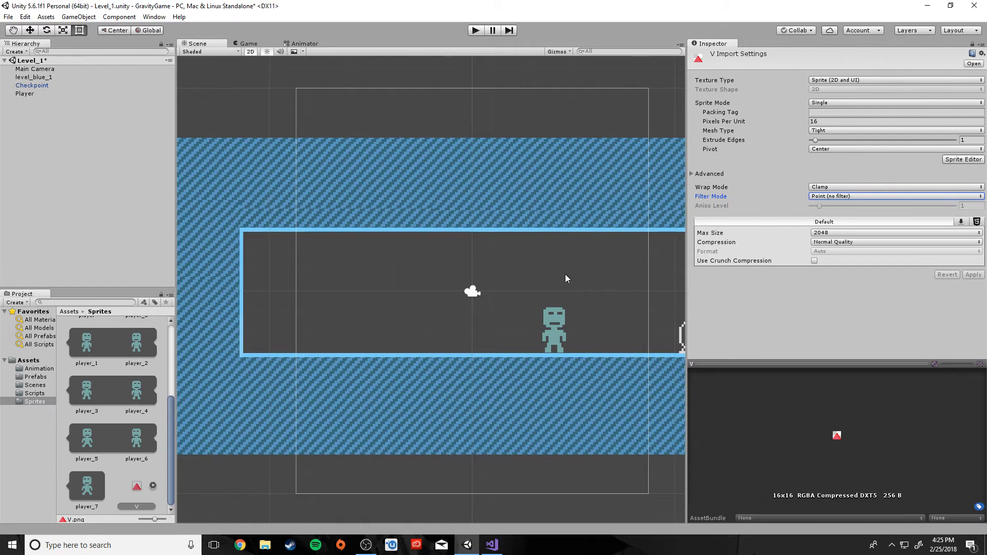
# Place the V spike on the corridor floor and add a Box Collider 2D to it
pyautogui.moveTo(137, 486); pyautogui.dragTo(379, 346)
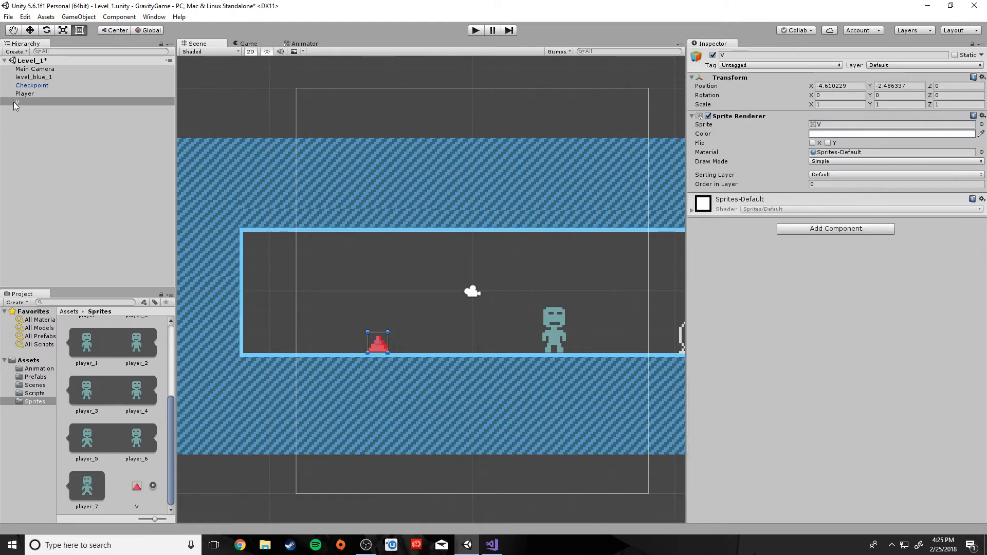
pyautogui.click(799, 229)
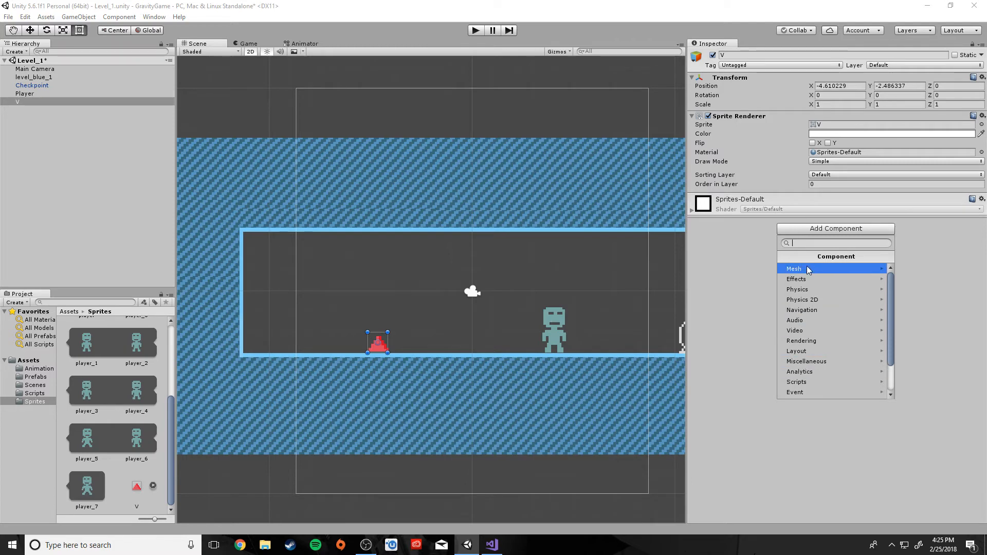
pyautogui.click(808, 299)
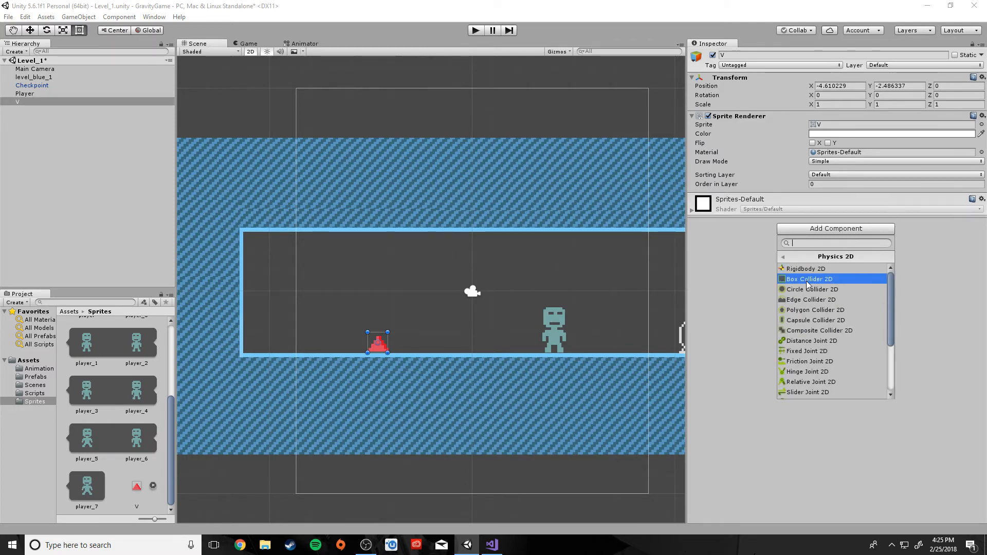
pyautogui.click(808, 280)
# Lower the spike collider's top edge to the spike tip, giving height 0.751925
pyautogui.scroll(5, 390, 319)
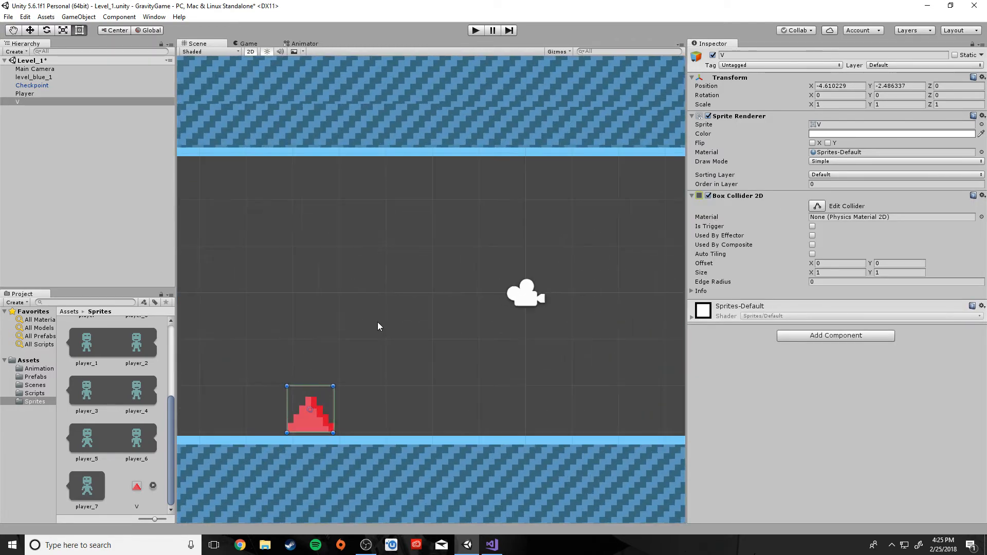
pyautogui.scroll(2, 377, 322)
pyautogui.moveTo(378, 323); pyautogui.dragTo(457, 256, button='middle')
pyautogui.scroll(7, 442, 280)
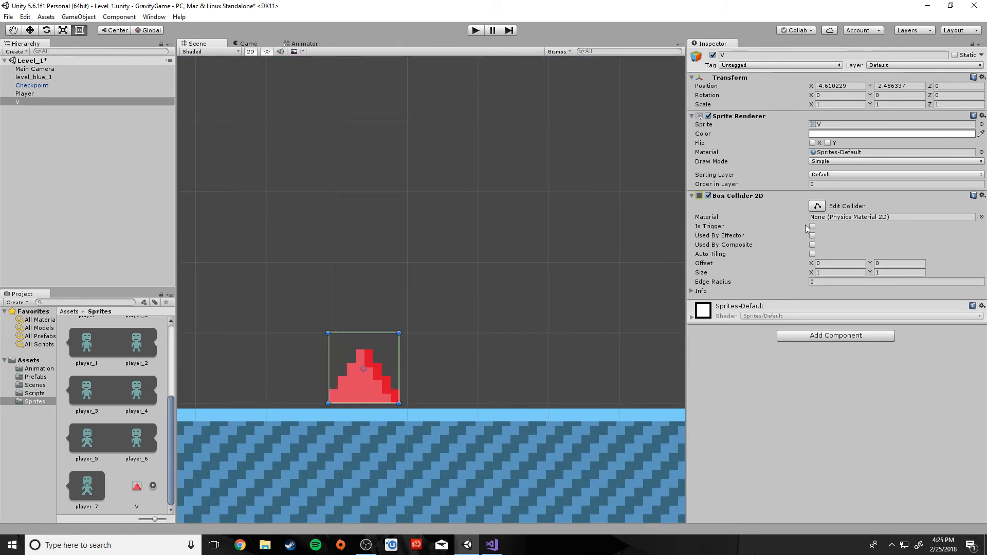
pyautogui.click(816, 206)
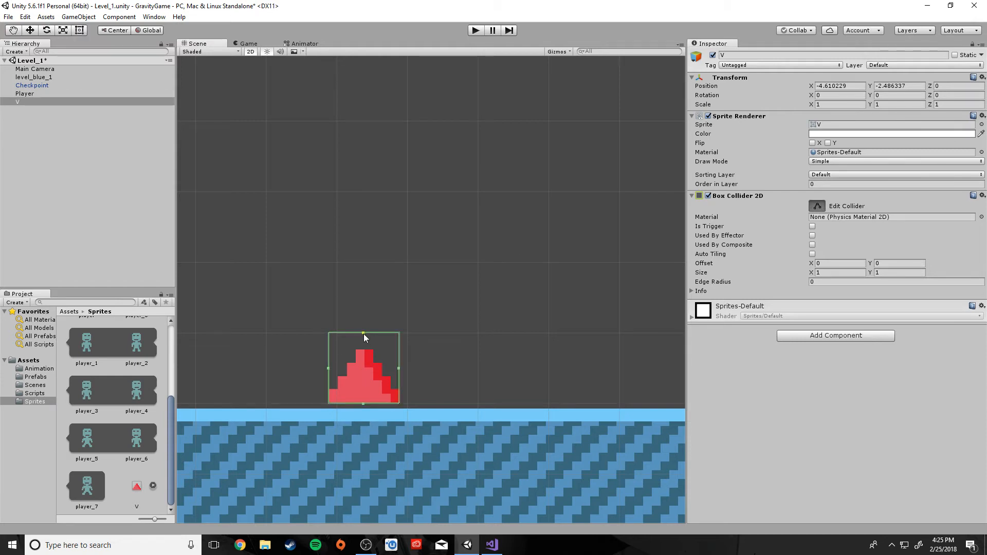
pyautogui.moveTo(363, 334); pyautogui.dragTo(365, 352)
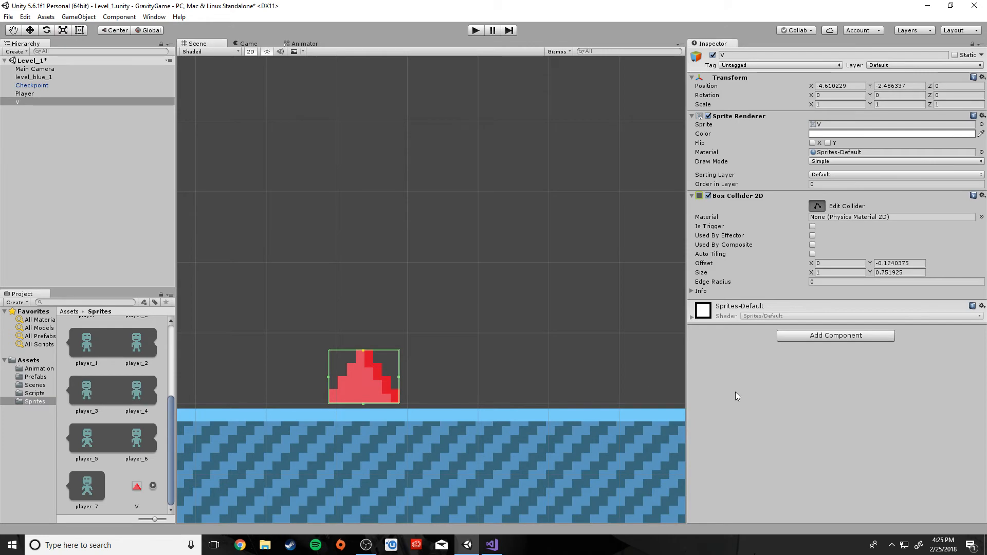
pyautogui.scroll(-8, 456, 303)
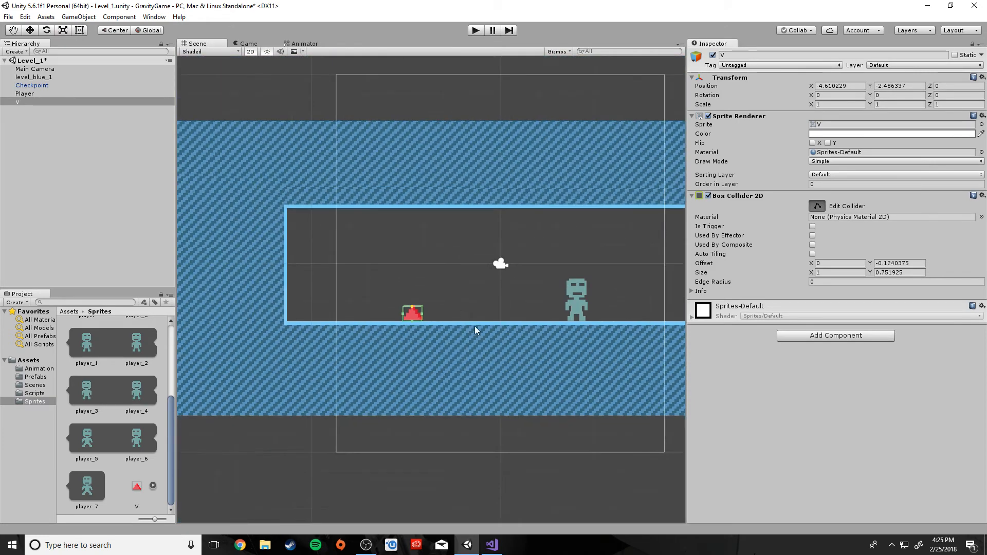
# Move the V spike just left of the Player, to about (-0.13, -2.01)
pyautogui.moveTo(474, 328); pyautogui.dragTo(429, 335, button='middle')
pyautogui.click(79, 176)
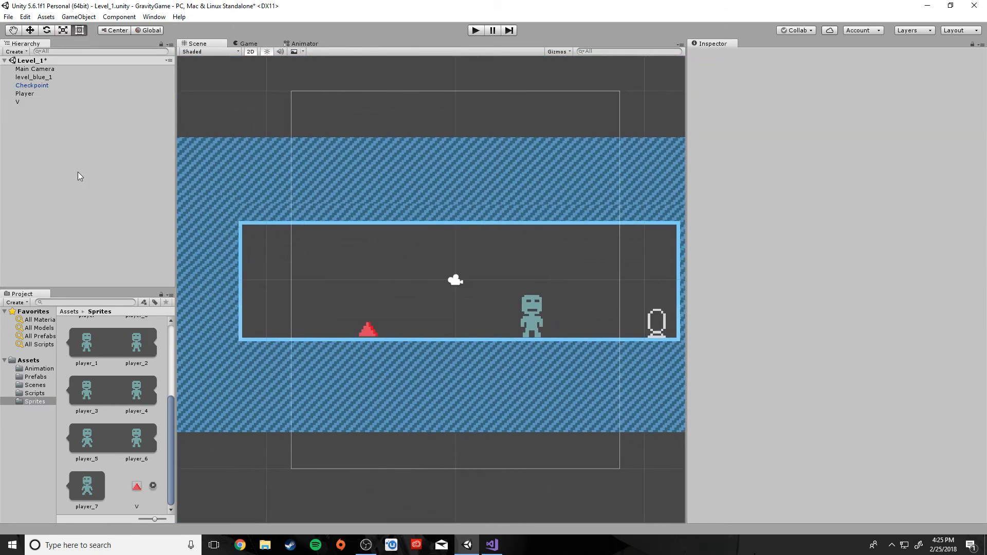
pyautogui.click(15, 103)
pyautogui.click(370, 334)
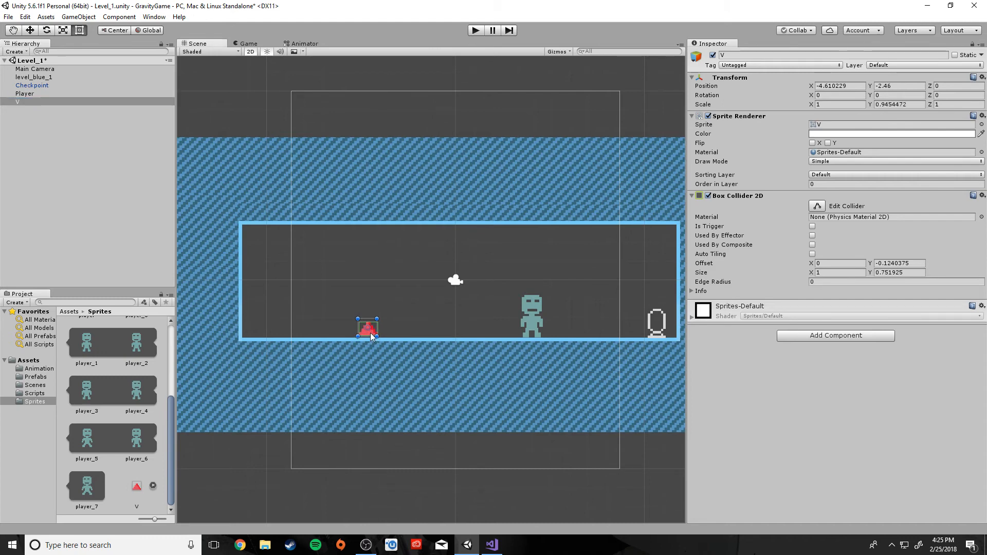
pyautogui.moveTo(362, 336); pyautogui.dragTo(396, 337)
pyautogui.press('q')
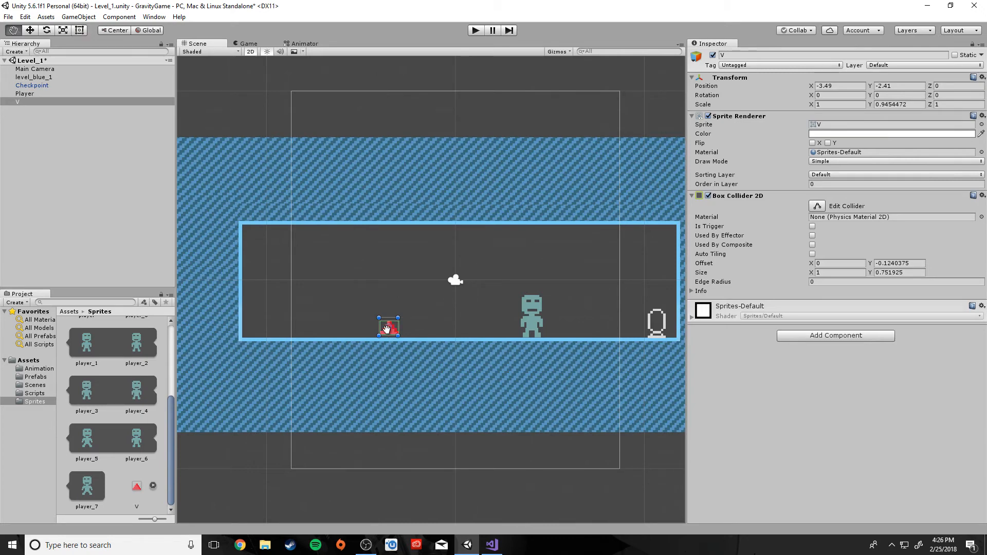
pyautogui.click(15, 31)
pyautogui.moveTo(388, 329); pyautogui.dragTo(339, 341)
pyautogui.scroll(-1, 339, 343)
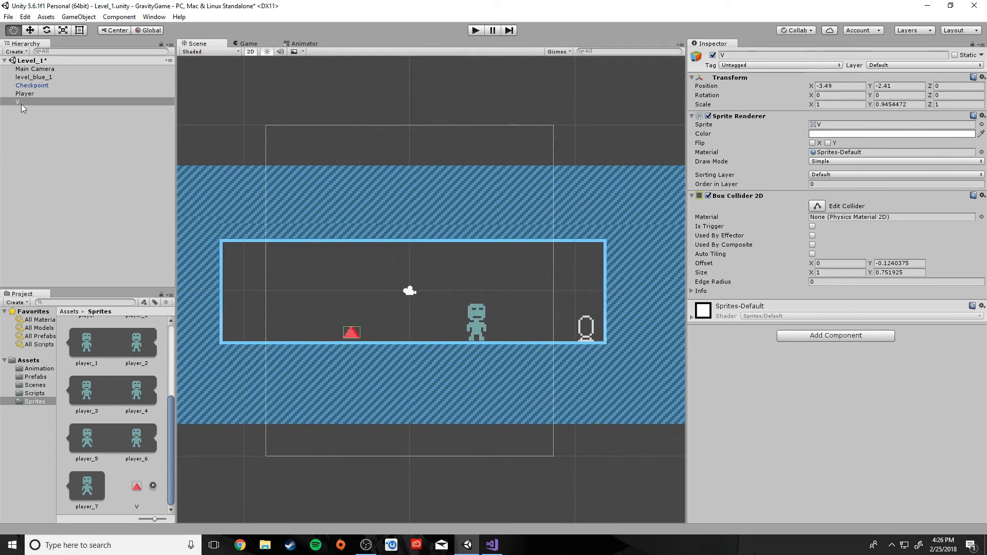
pyautogui.moveTo(350, 333); pyautogui.dragTo(412, 334)
pyautogui.click(79, 30)
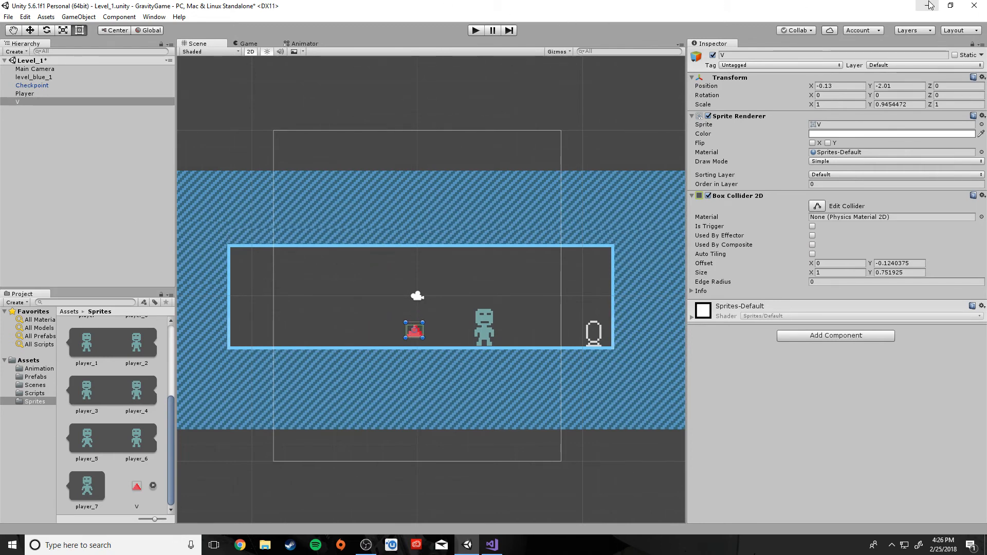
# Show the Prefabs folder with its Checkpoint prefab and leave nothing selected in the scene
pyautogui.scroll(-2, 430, 486)
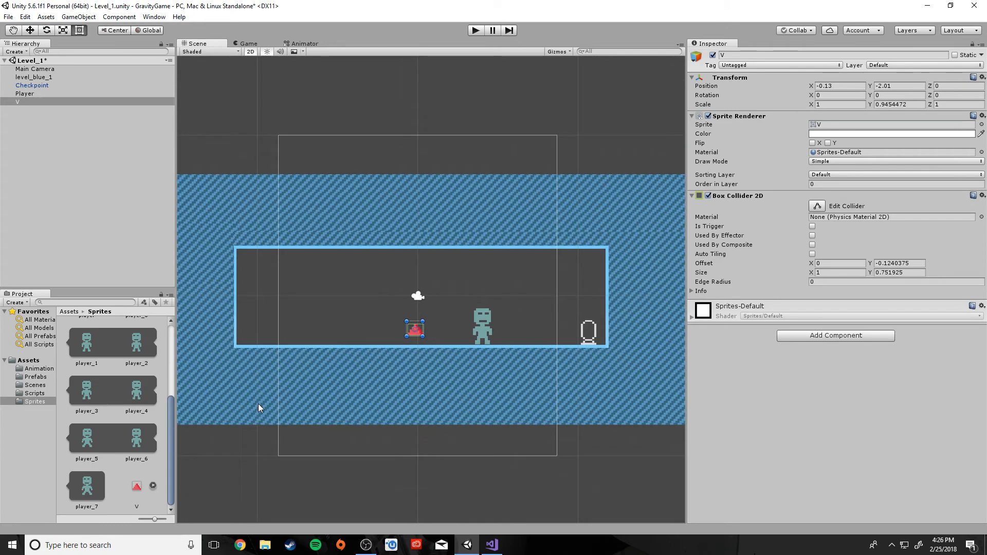
pyautogui.scroll(3, 144, 449)
pyautogui.scroll(-5, 143, 449)
pyautogui.scroll(5, 143, 449)
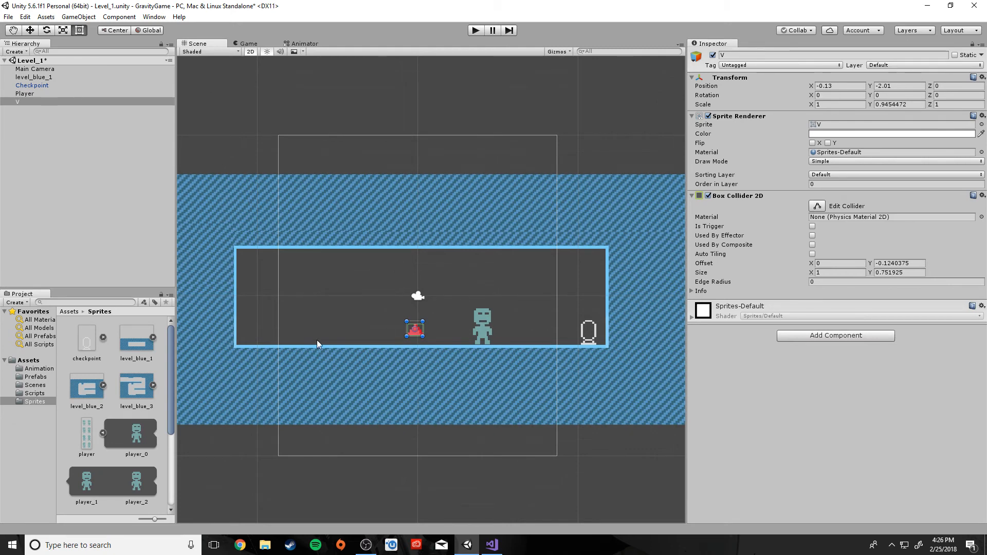
pyautogui.scroll(-3, 96, 401)
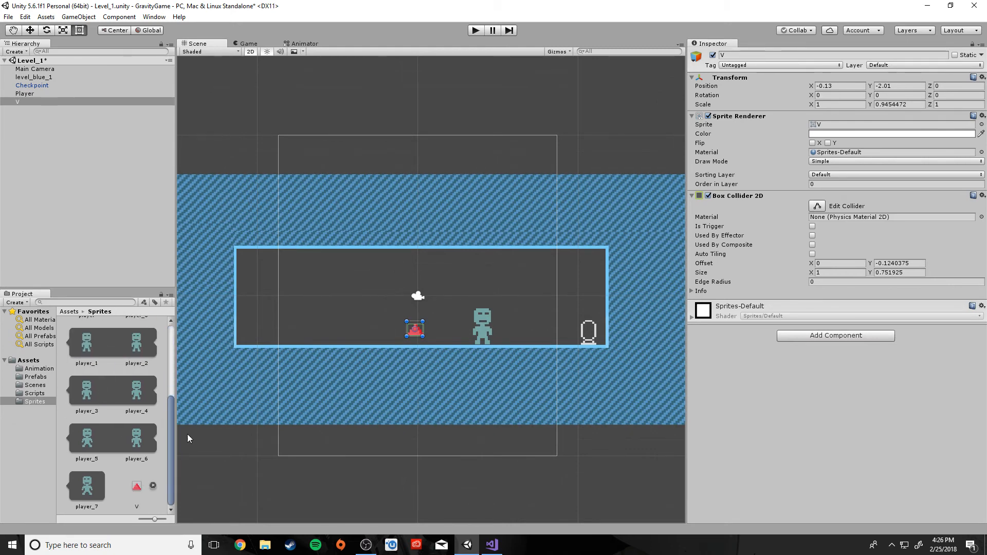
pyautogui.moveTo(171, 482); pyautogui.dragTo(170, 435)
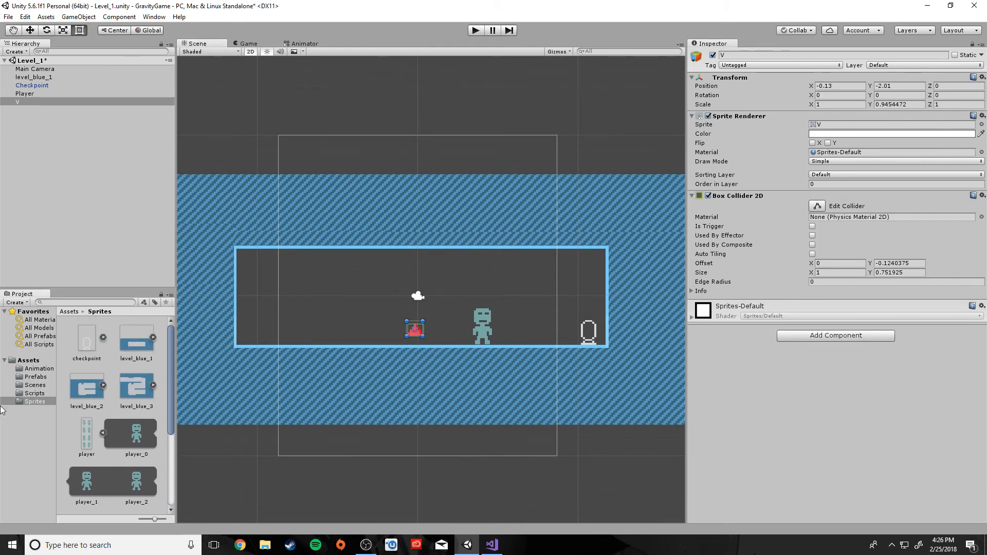
pyautogui.click(35, 376)
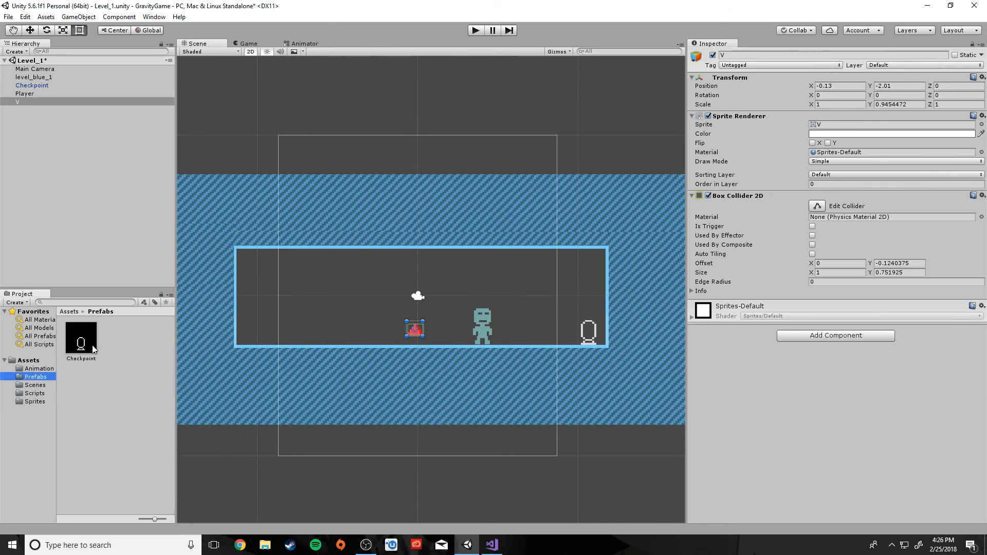
pyautogui.click(588, 330)
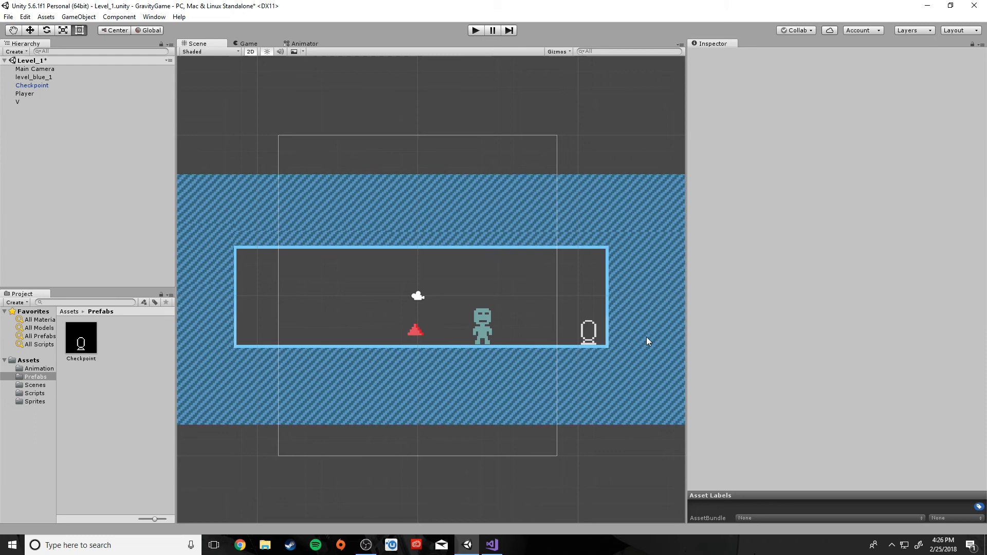
pyautogui.click(81, 350)
pyautogui.click(83, 431)
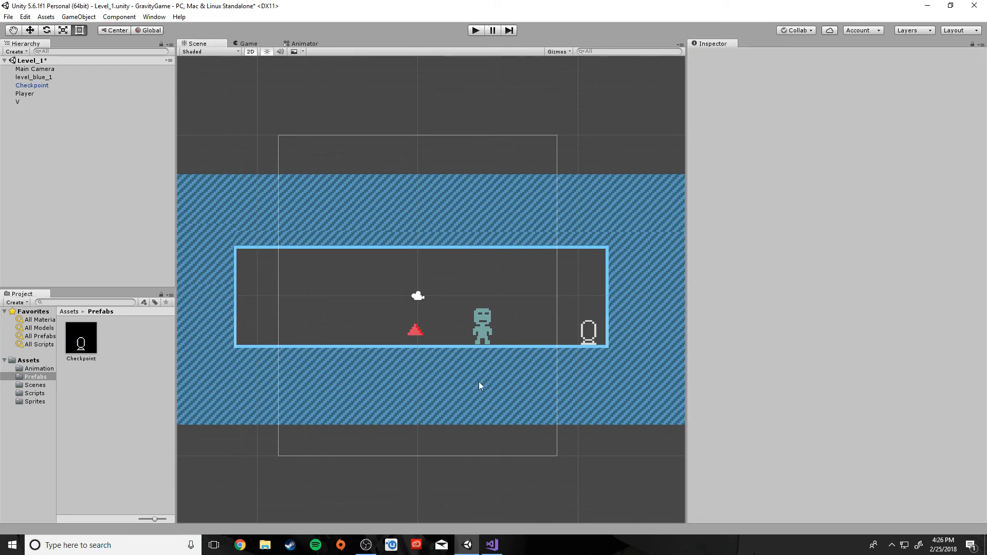